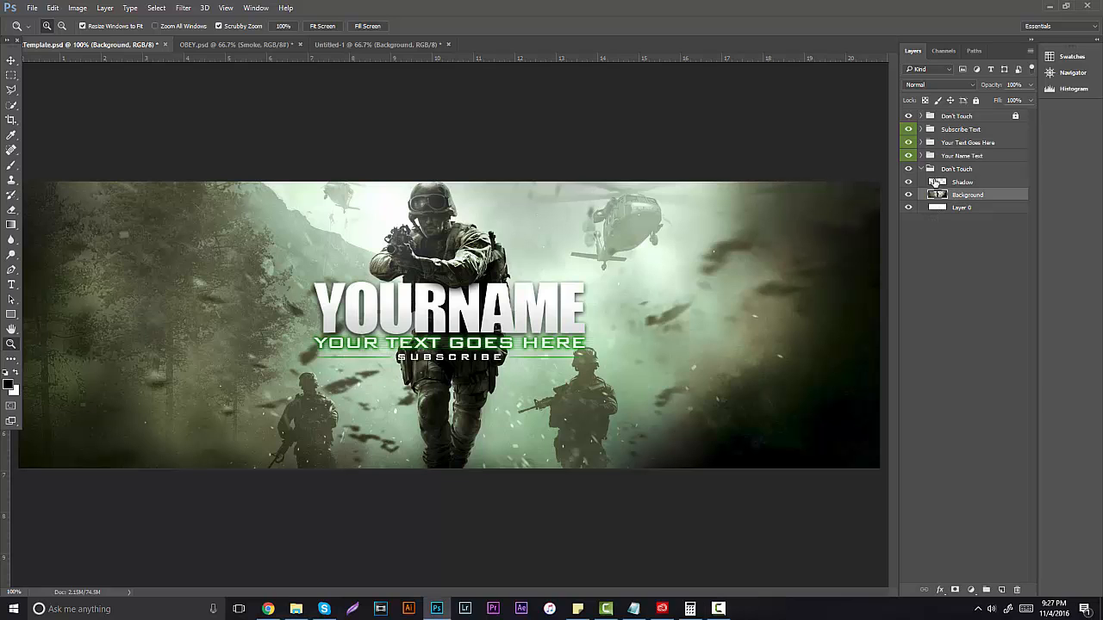
Step: Switch to Chrome and view the Modern Warfare Remastered header template's product page through the seller's Sellfy store
click(268, 609)
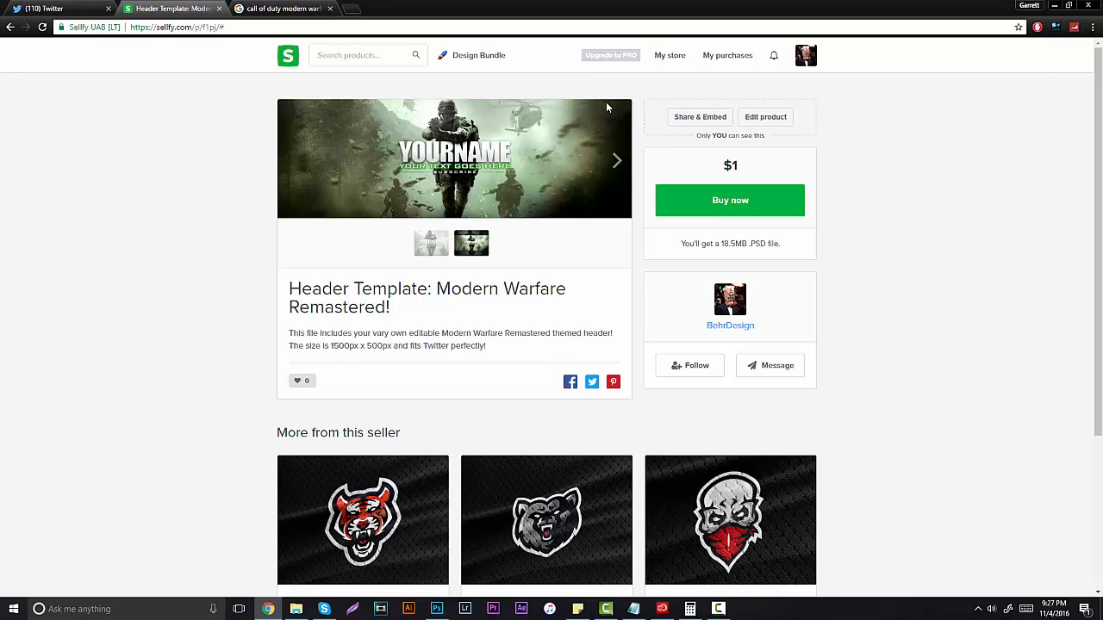
click(805, 55)
click(764, 81)
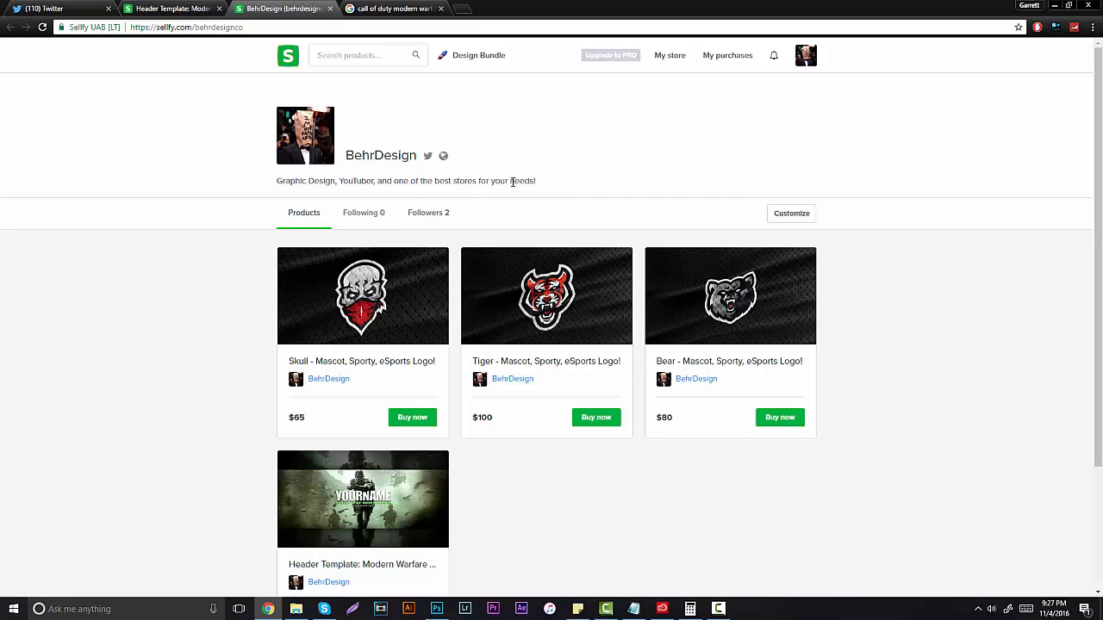
click(355, 489)
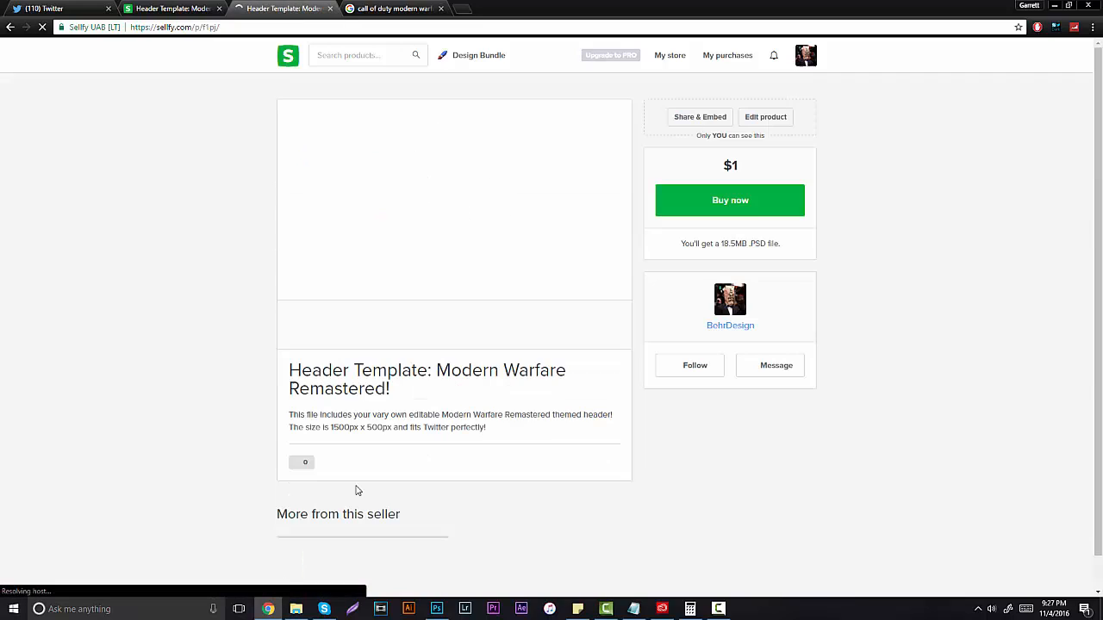
click(612, 205)
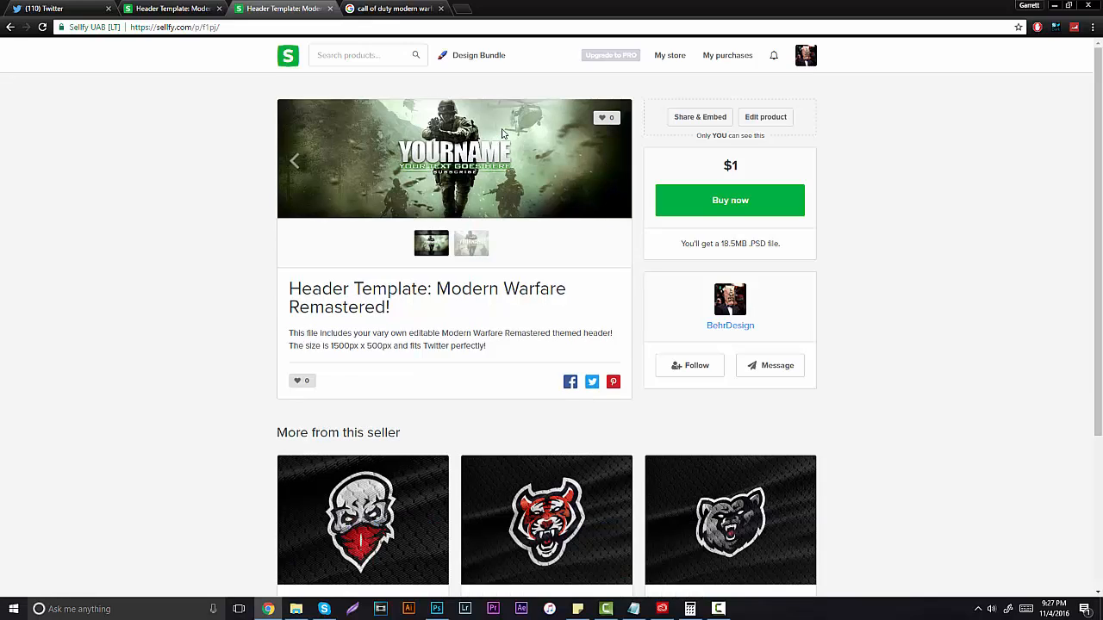
click(330, 9)
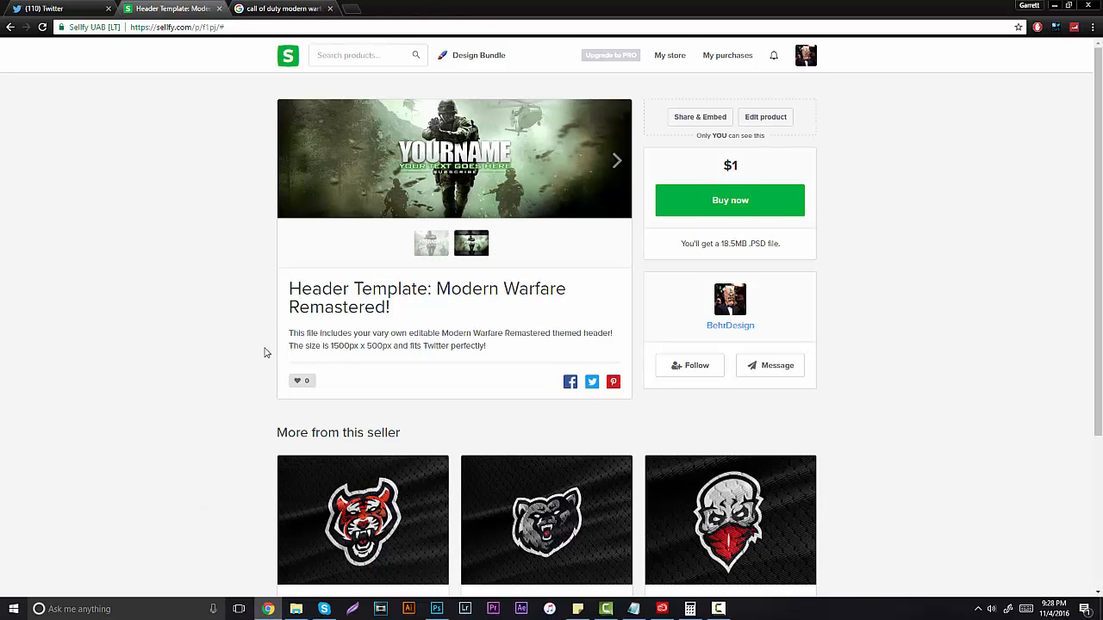
Step: Examine the Call of Duty Modern Warfare Remastered image results for background artwork and the logo's text styling
click(300, 7)
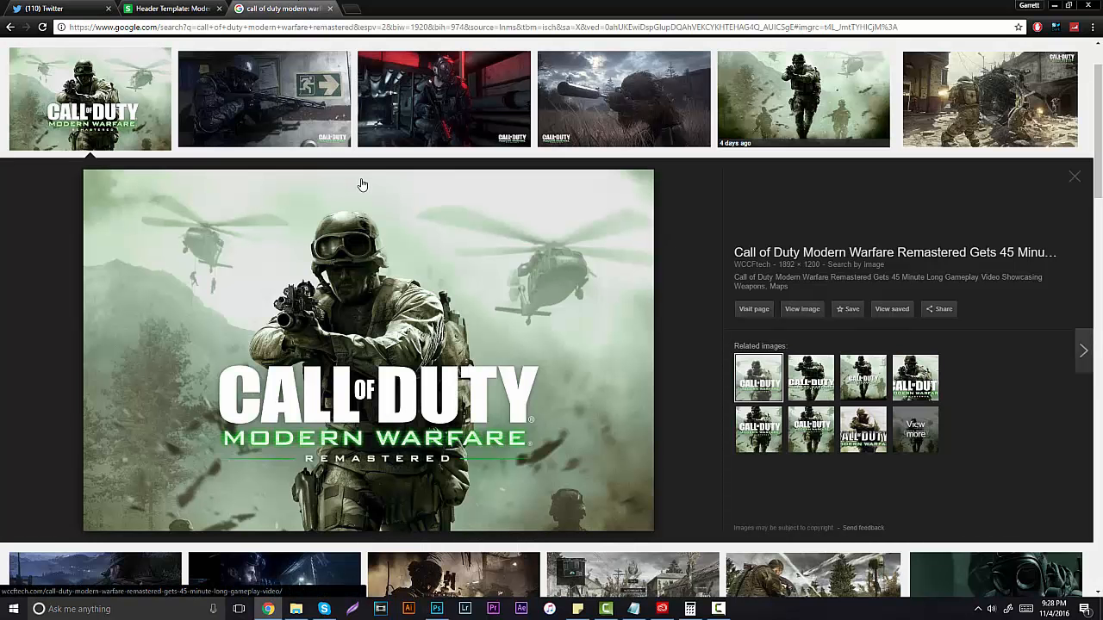
scroll(362, 185, up, 1)
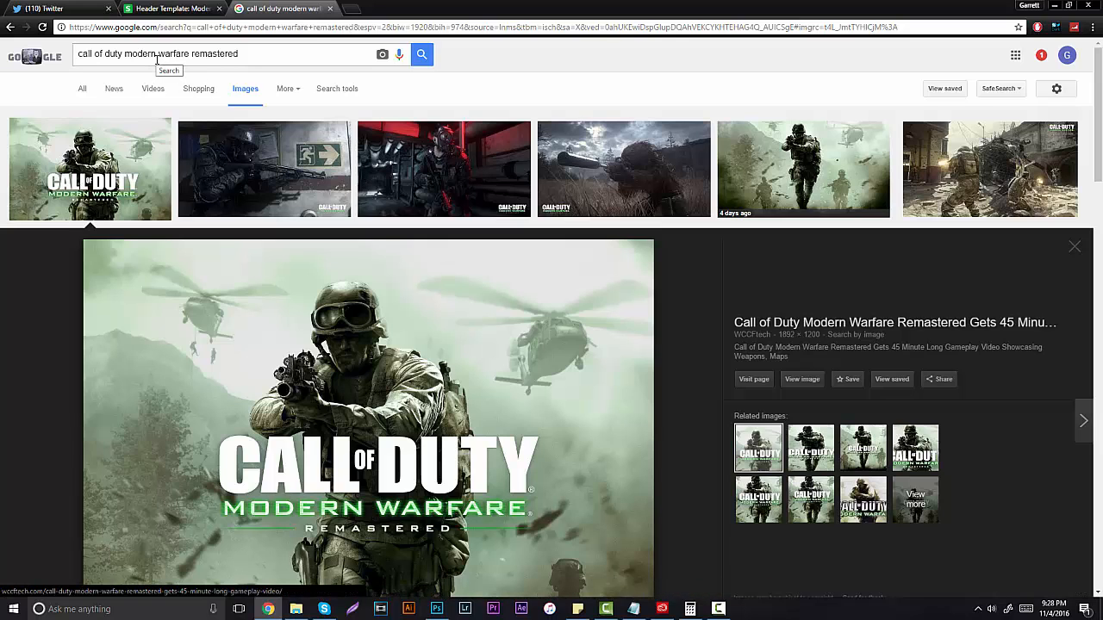
scroll(279, 249, down, 1)
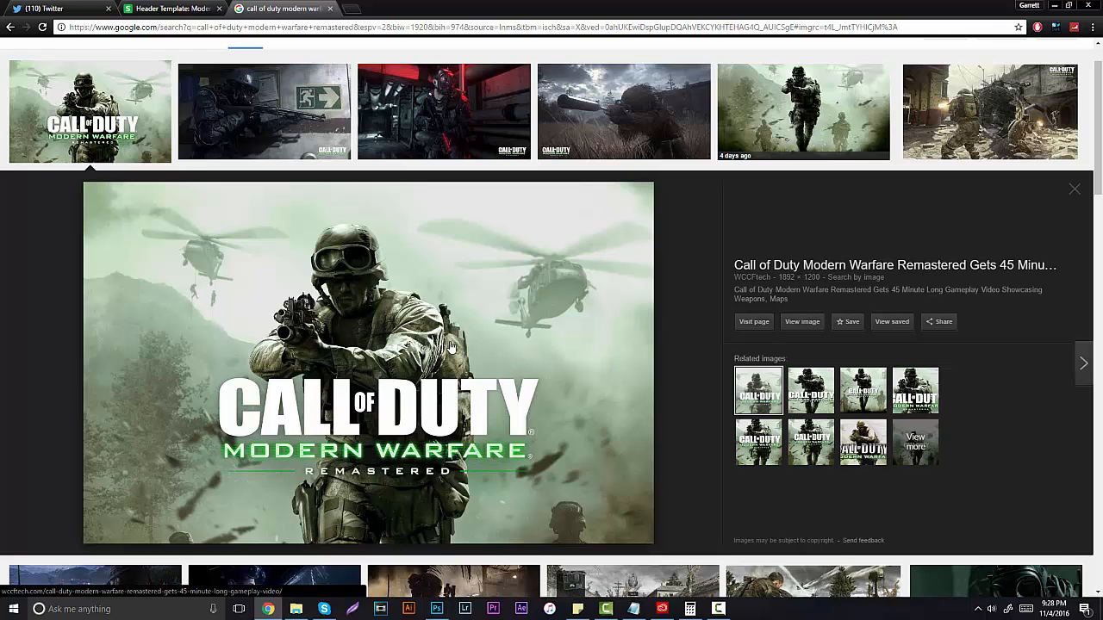
click(803, 107)
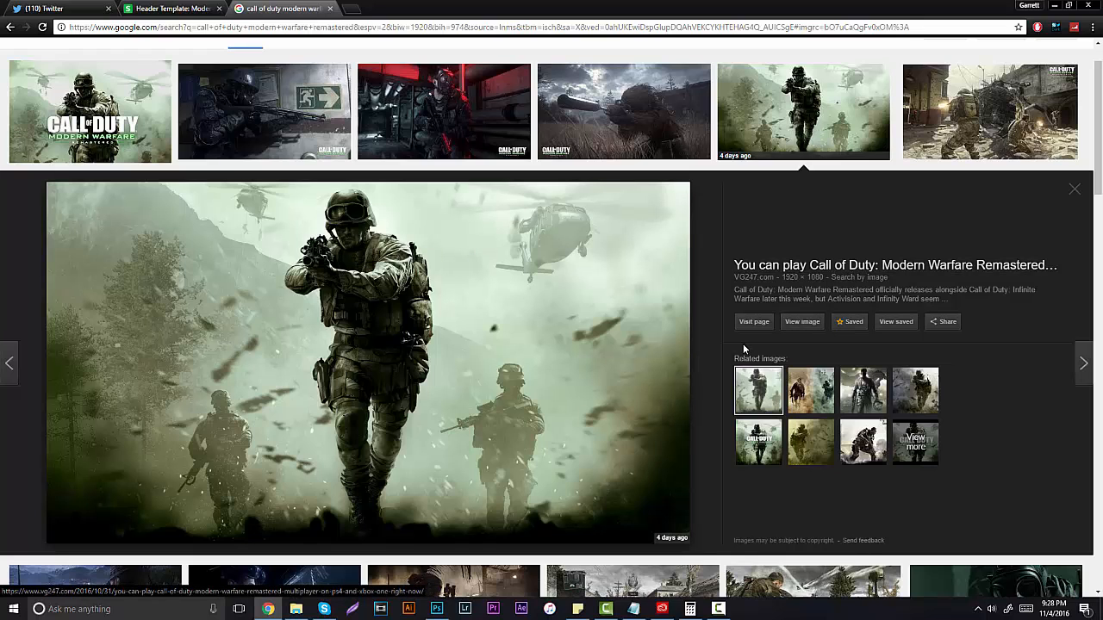
scroll(742, 349, down, 2)
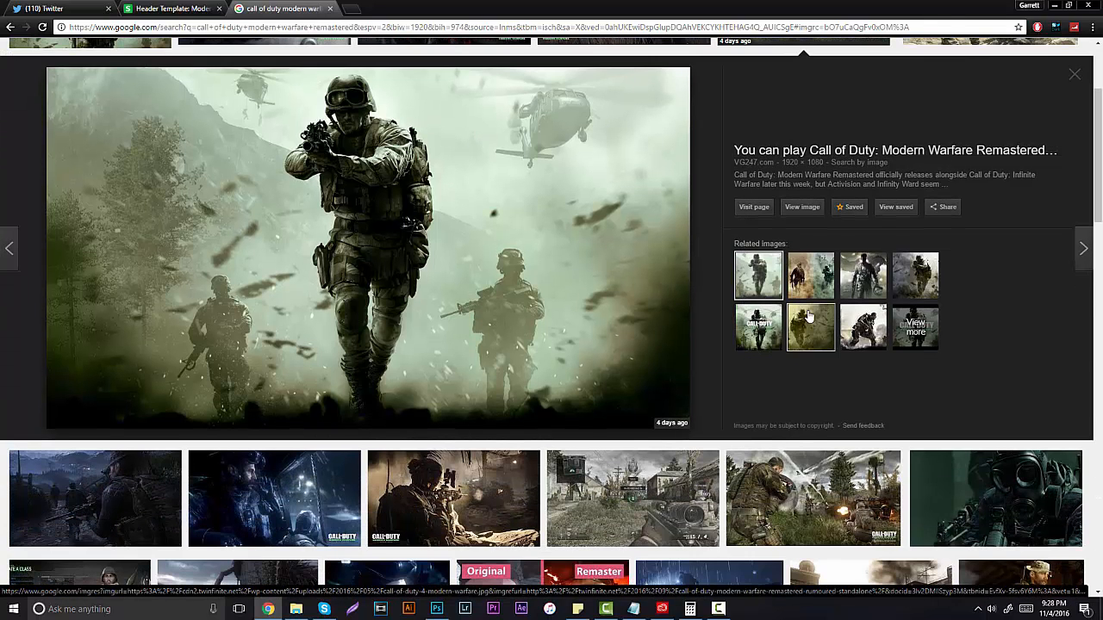
click(811, 322)
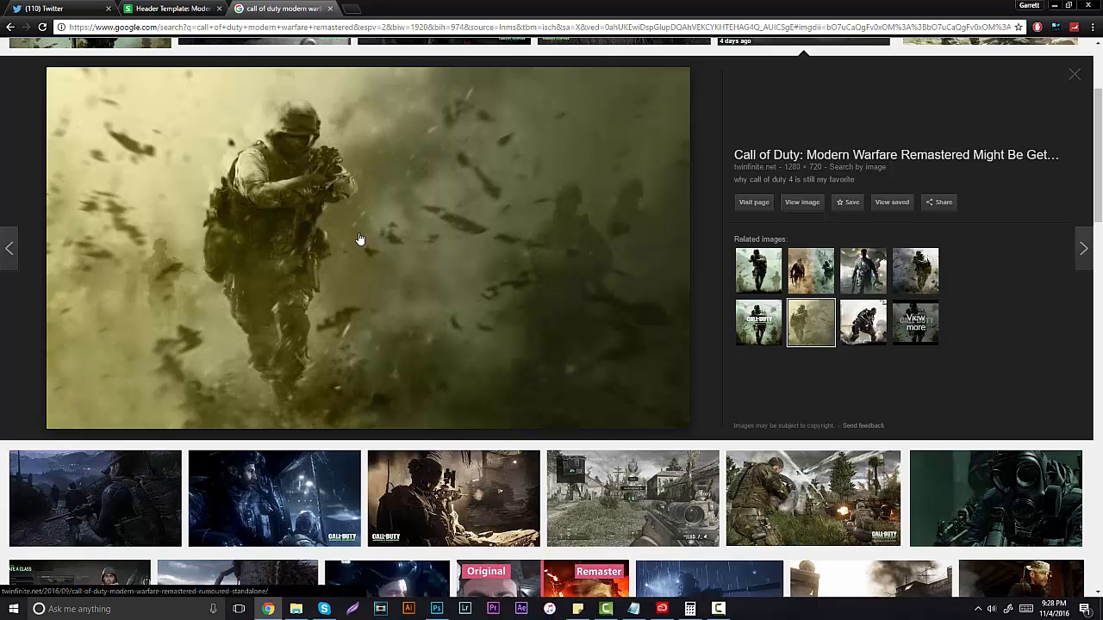
click(860, 288)
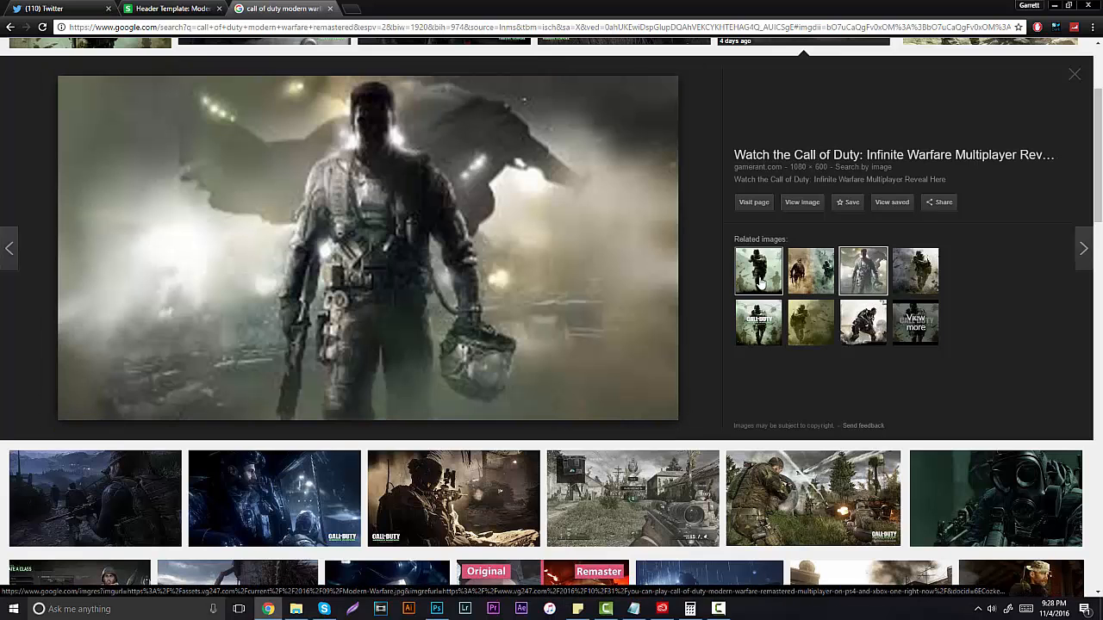
click(1074, 75)
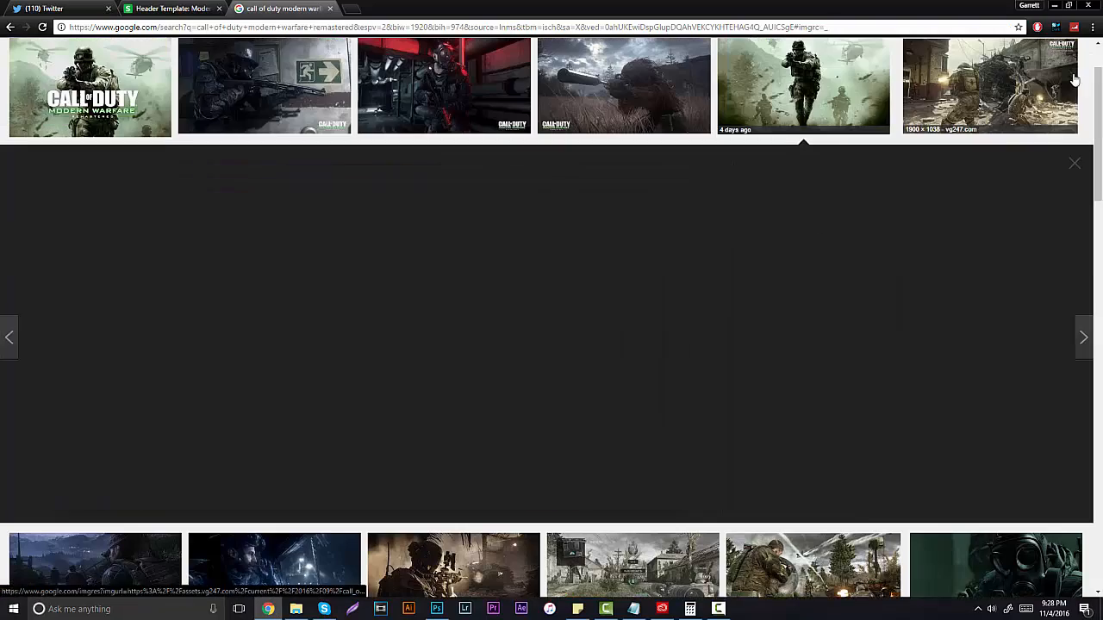
click(129, 101)
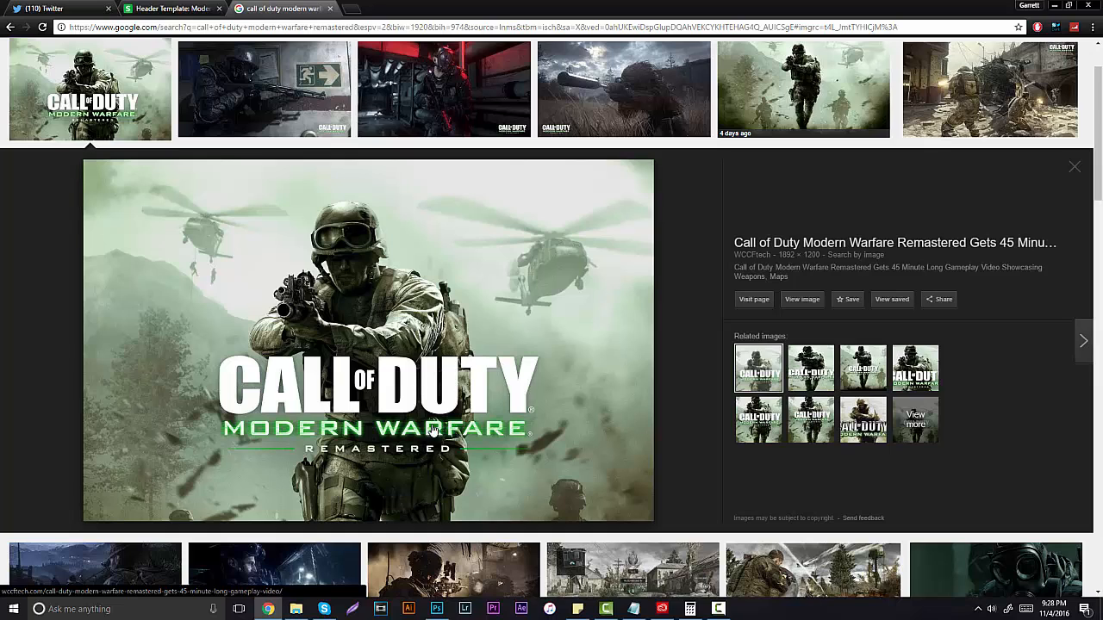
Step: Switch to Photoshop, bring up the Untitled-1 document and inspect the soldier background up close
click(436, 609)
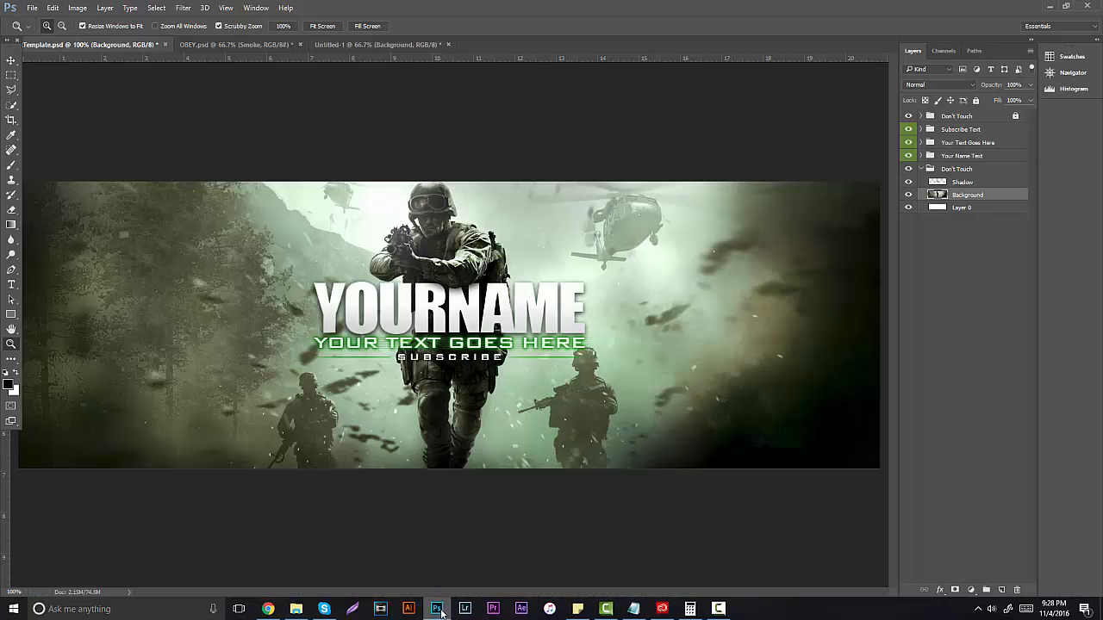
click(366, 44)
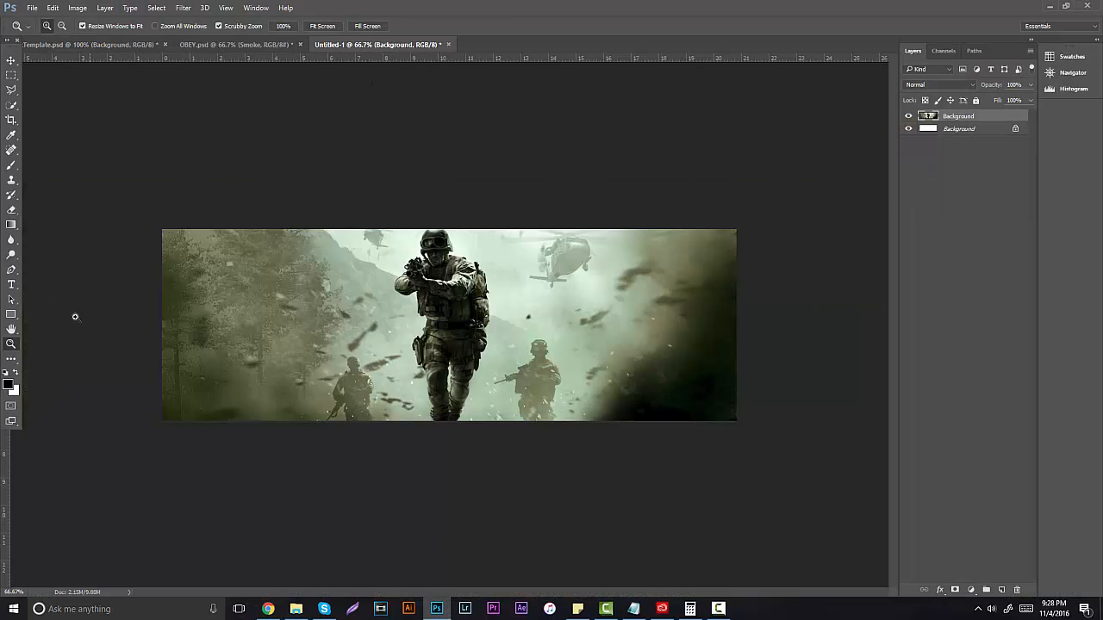
drag(447, 305, 460, 299)
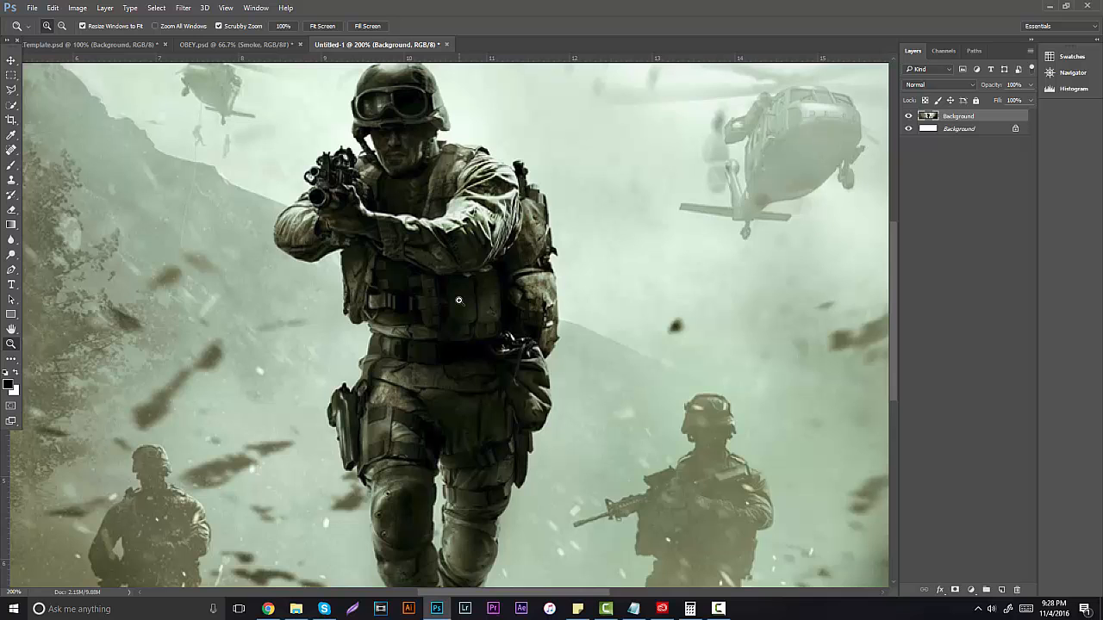
drag(456, 294, 429, 296)
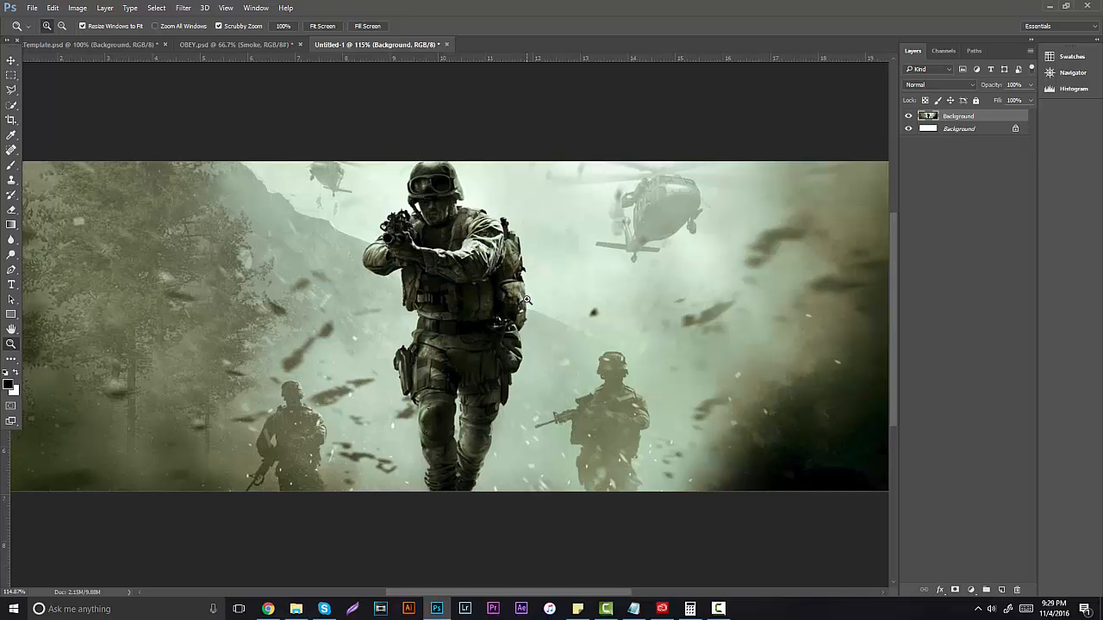
Step: Add a text layer reading YOURNAME in the Impact font over the soldier
click(11, 285)
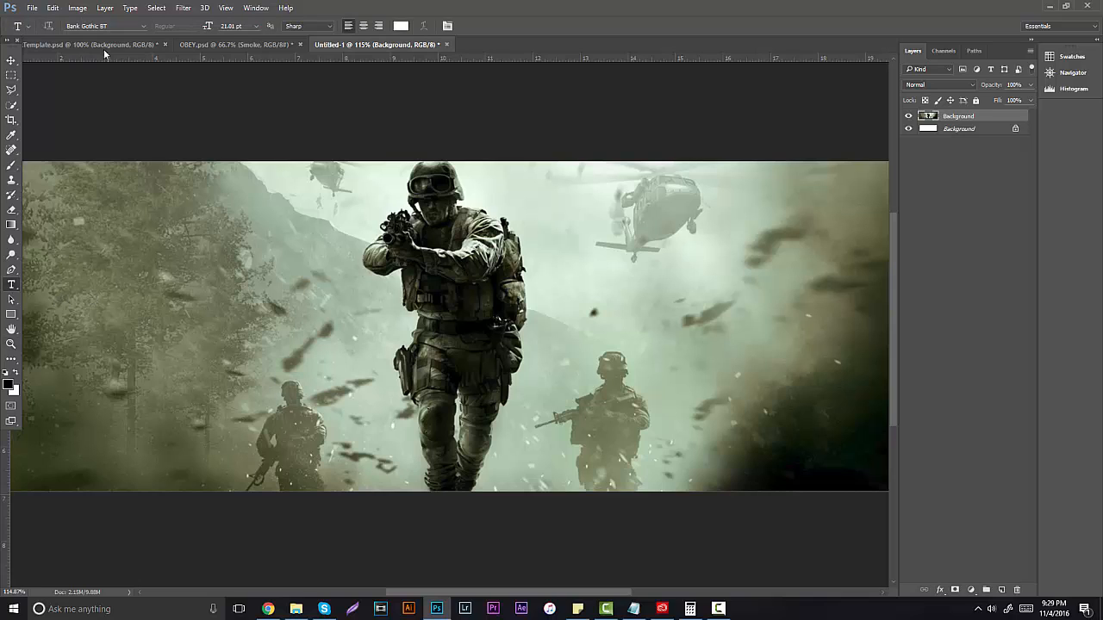
click(131, 25)
text(Impa)
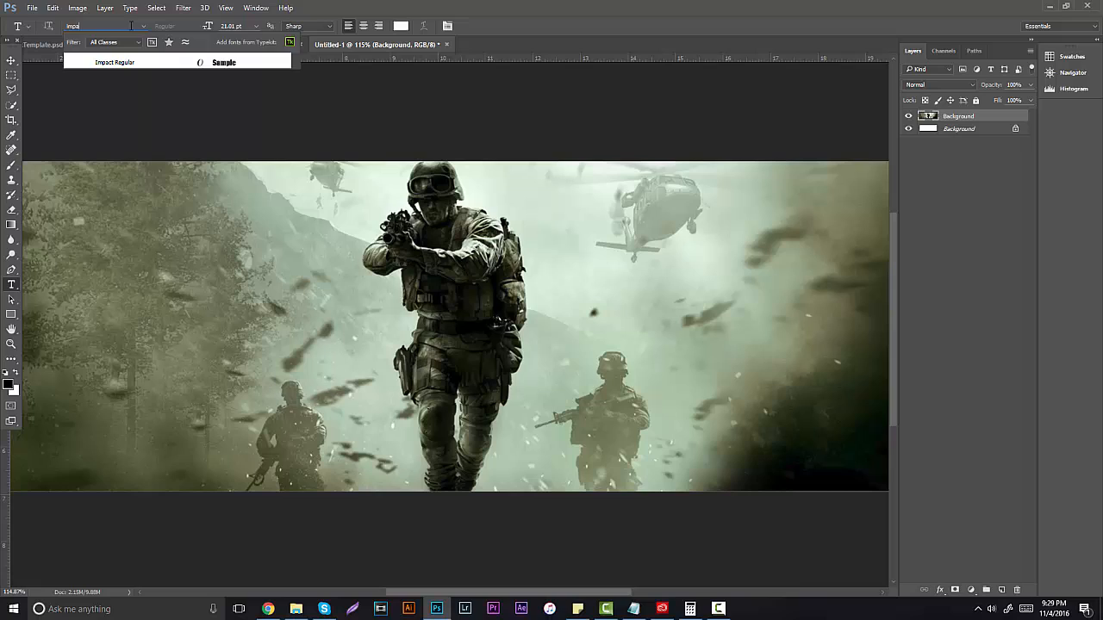
click(180, 61)
click(342, 320)
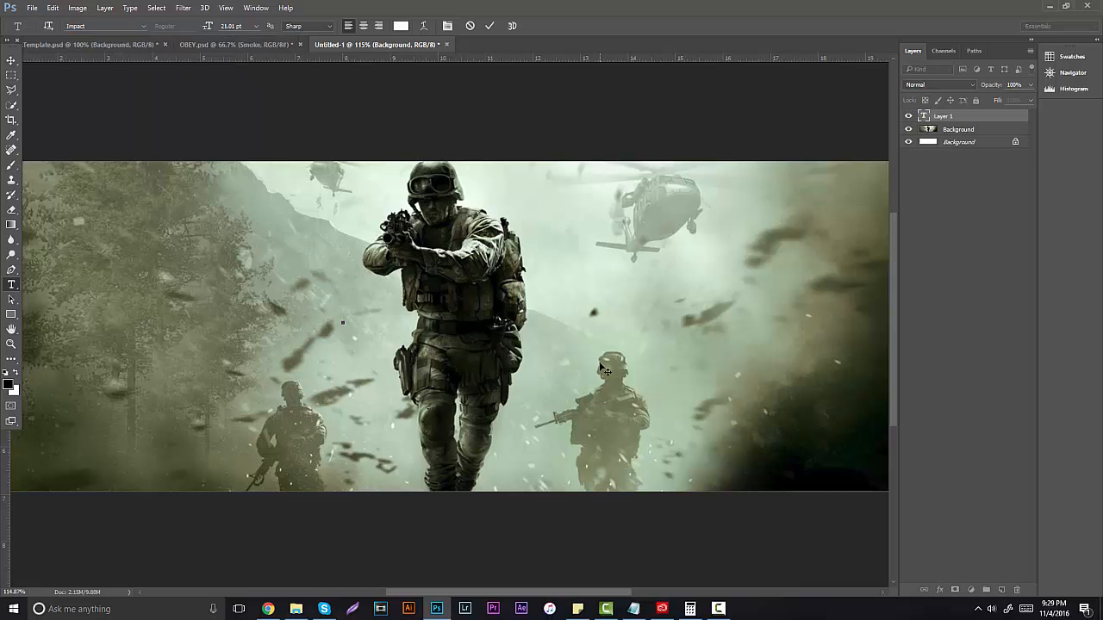
text(YOURNAME)
Step: Set the YOURNAME text's tracking to 0 and its font size to 121.01 pt
double_click(439, 321)
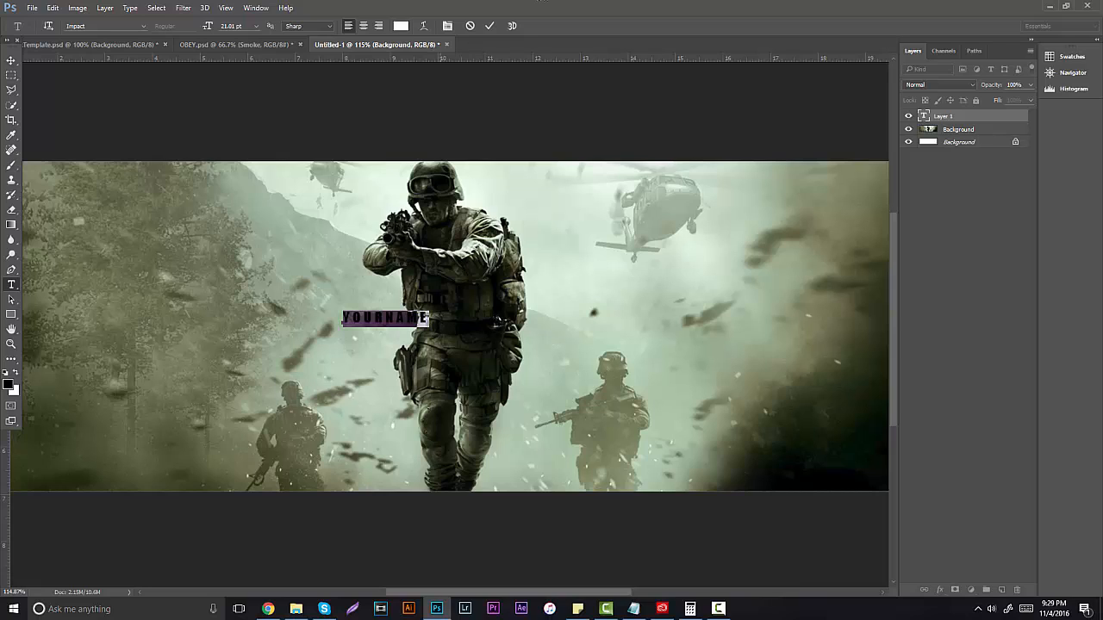
click(447, 25)
click(848, 135)
text(0)
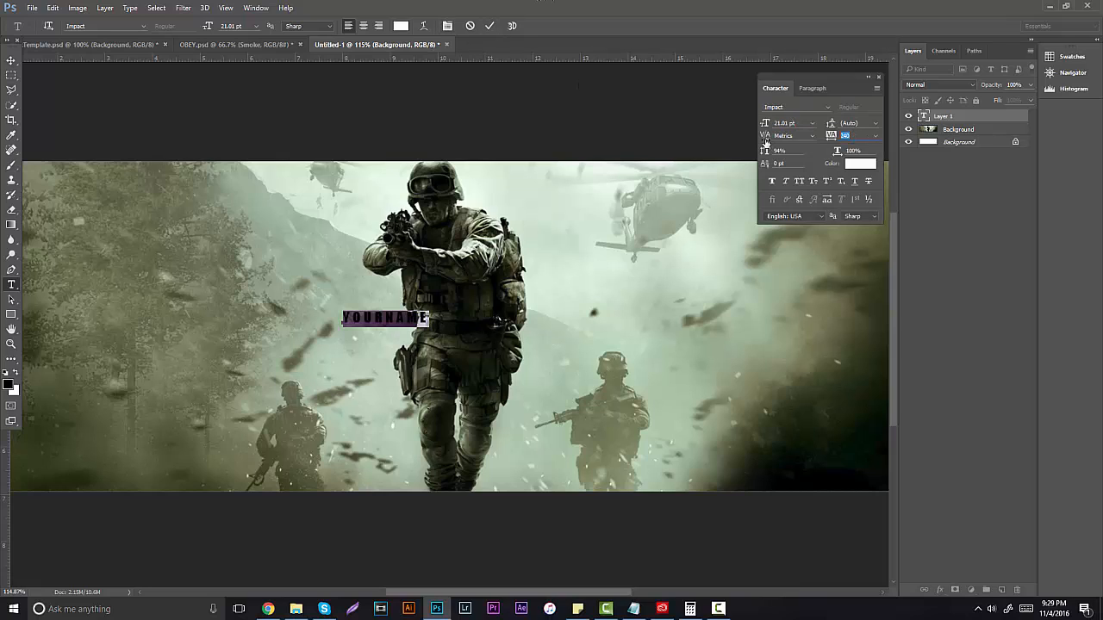
key(Return)
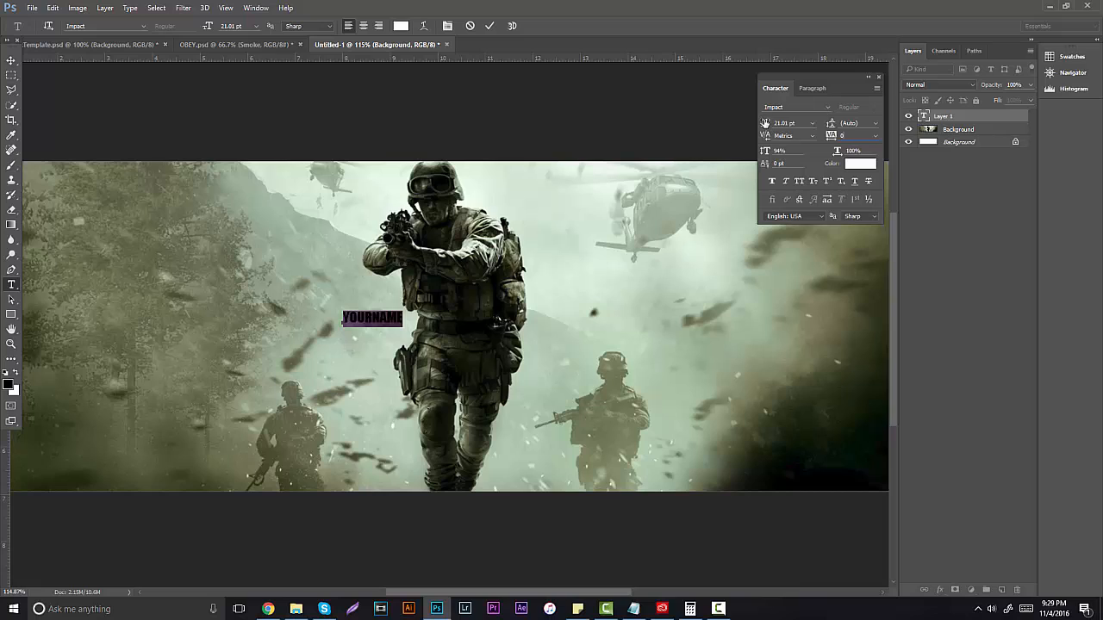
drag(764, 125, 821, 134)
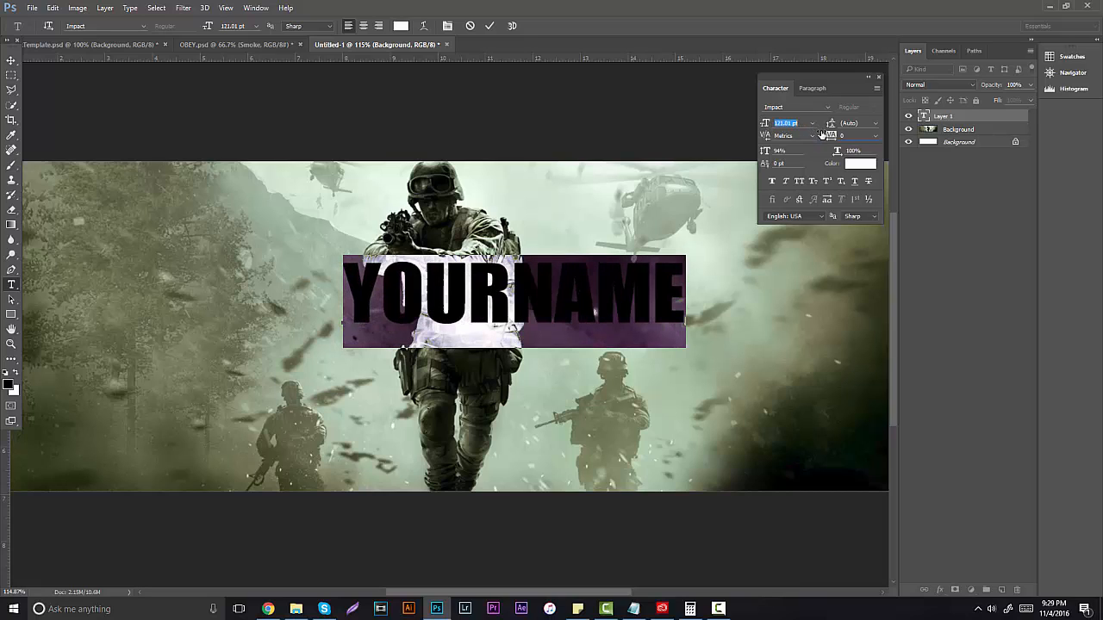
Step: Center the YOURNAME text over the main soldier and scale it down to about 78.66%
click(10, 61)
drag(584, 301, 491, 310)
click(12, 343)
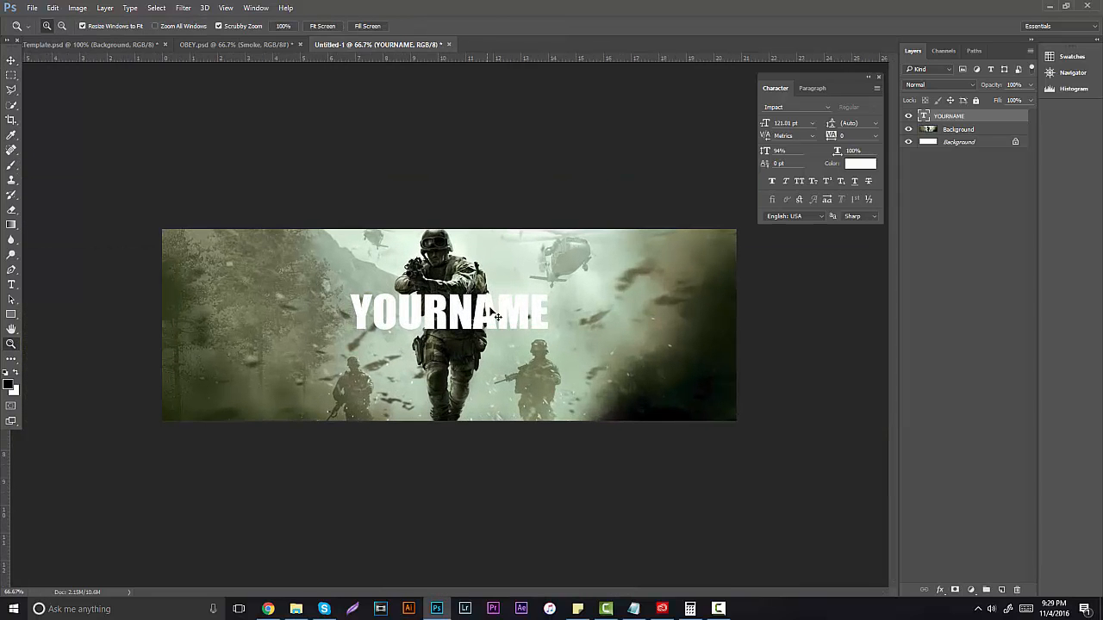
key(ctrl+t)
drag(549, 289, 494, 304)
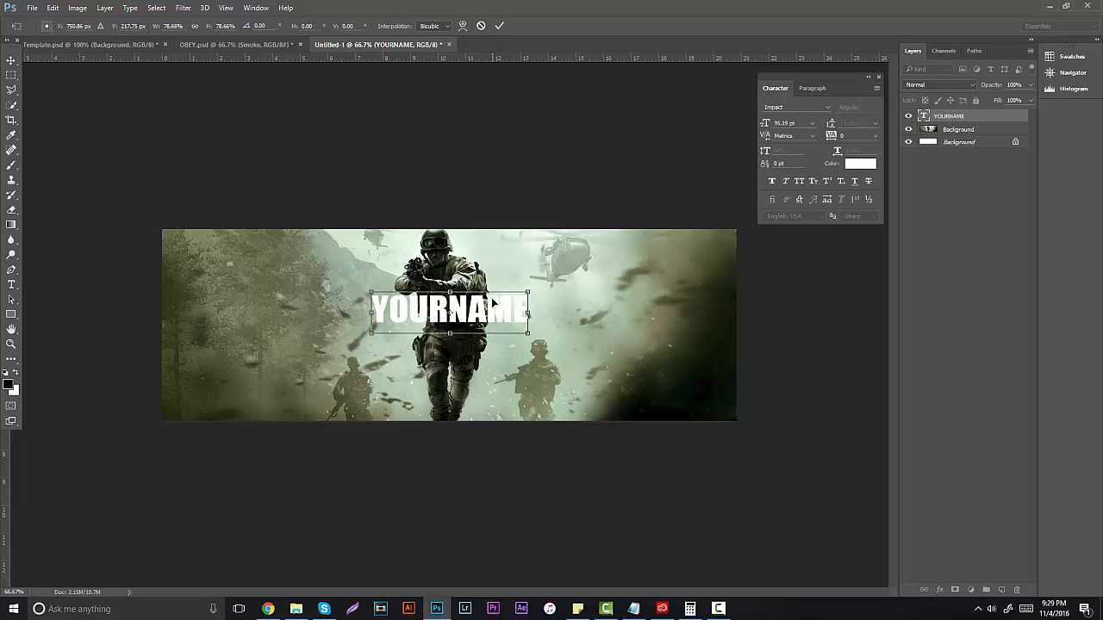
key(Return)
Step: Add a linear gray-to-white Gradient Overlay at 90° to the YOURNAME layer, keeping the existing gradient colors
click(452, 296)
click(452, 295)
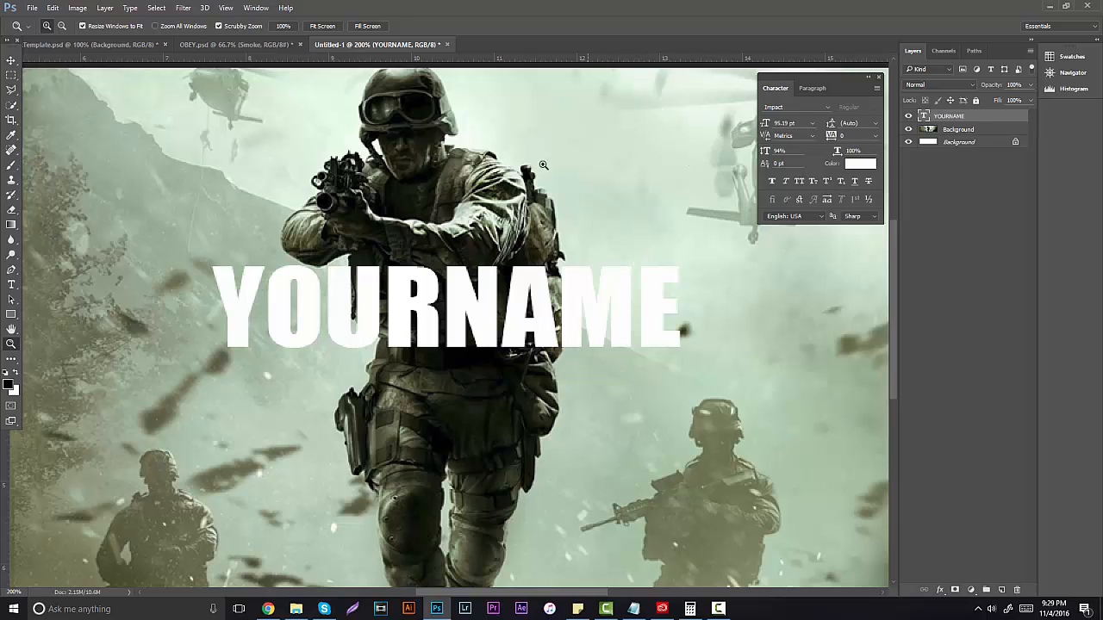
right_click(974, 117)
click(776, 104)
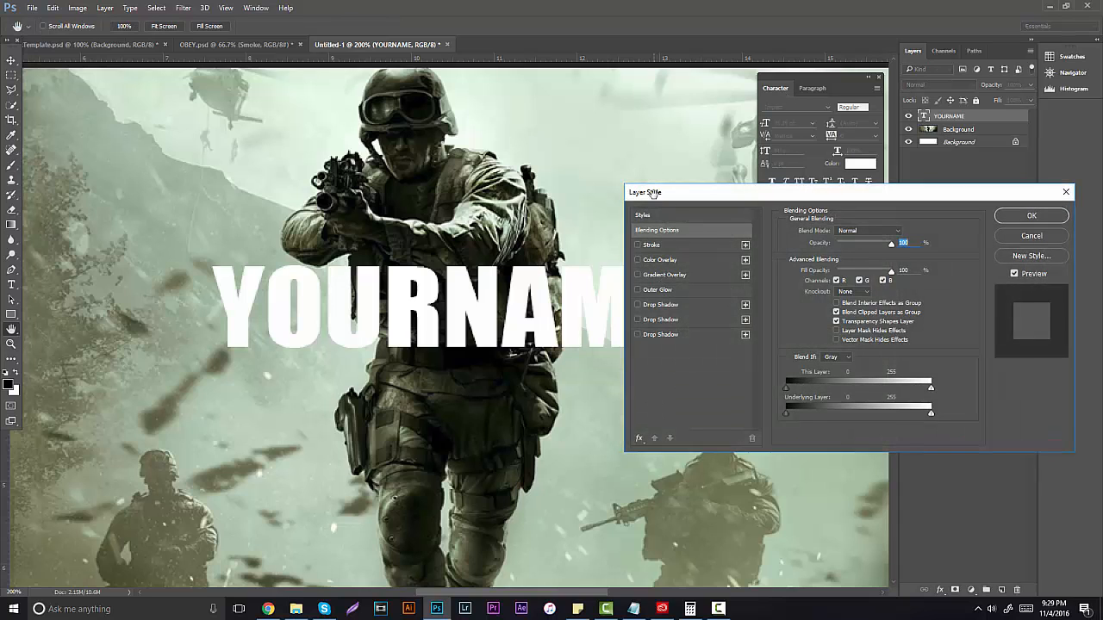
click(638, 438)
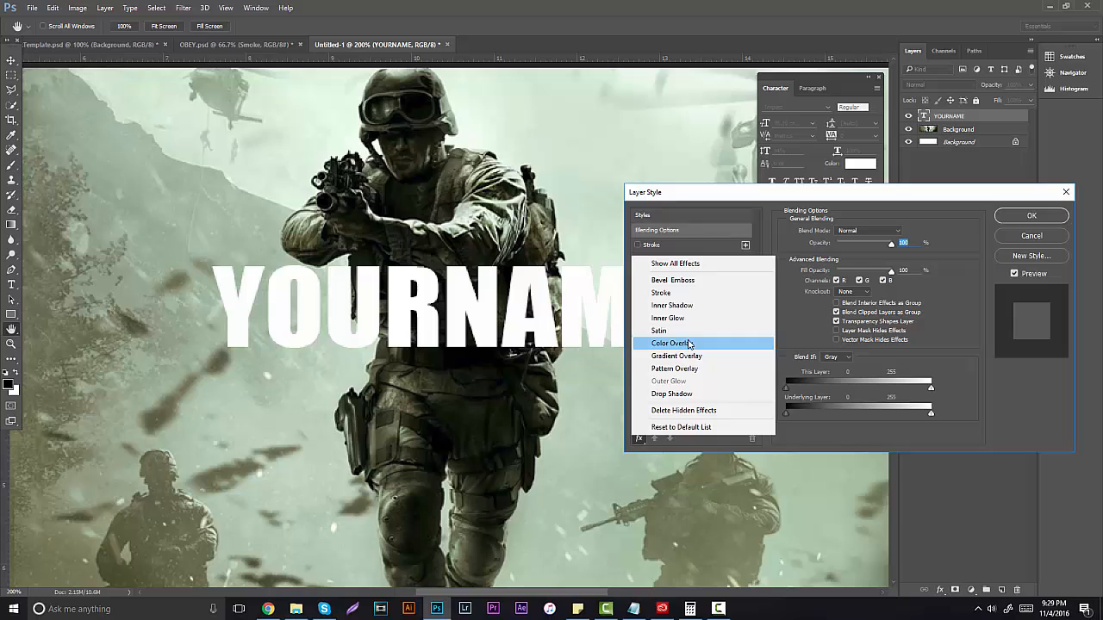
click(637, 443)
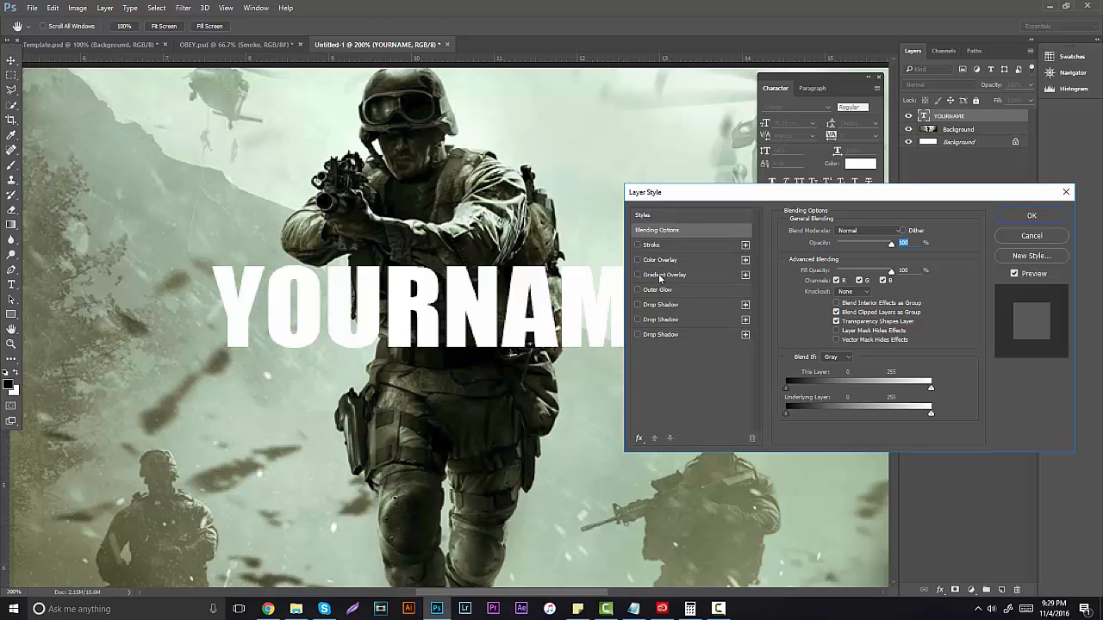
click(659, 274)
click(834, 257)
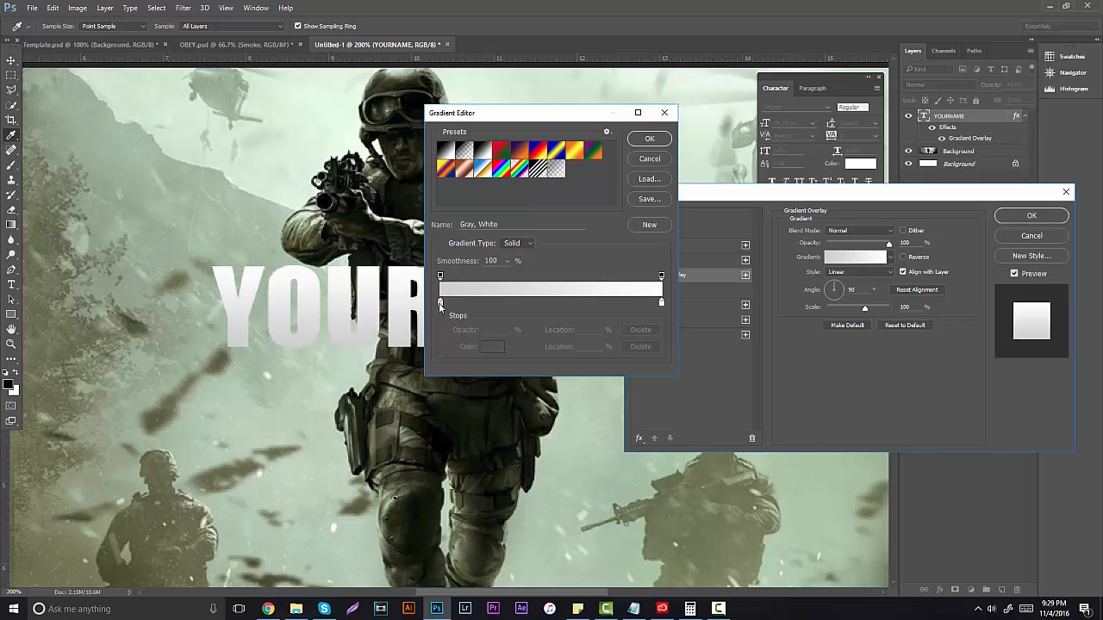
click(664, 113)
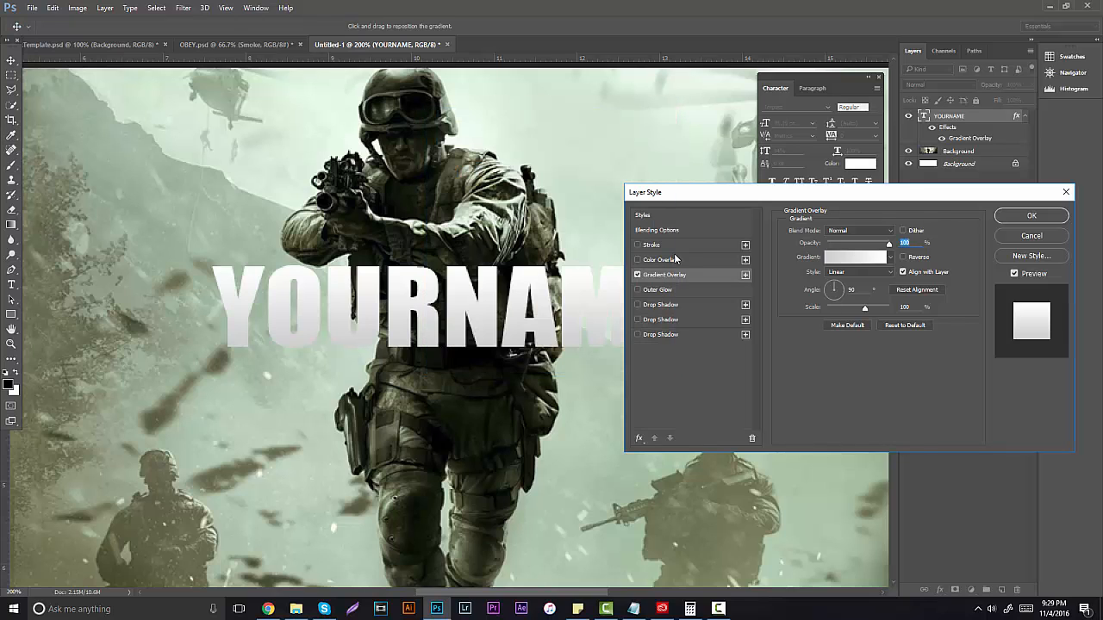
Step: Add a 1 px black inside Stroke with Normal blend mode and very low opacity to the YOURNAME text
click(639, 246)
click(724, 247)
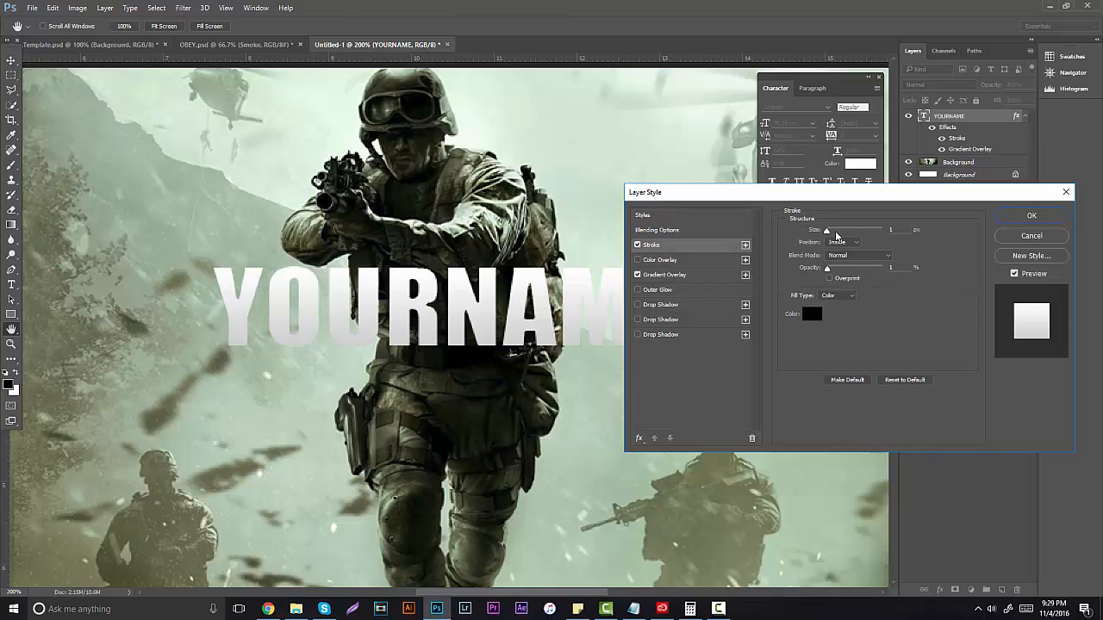
mouse_move(830, 271)
mouse_down()
mouse_move(861, 270)
mouse_move(830, 271)
mouse_up()
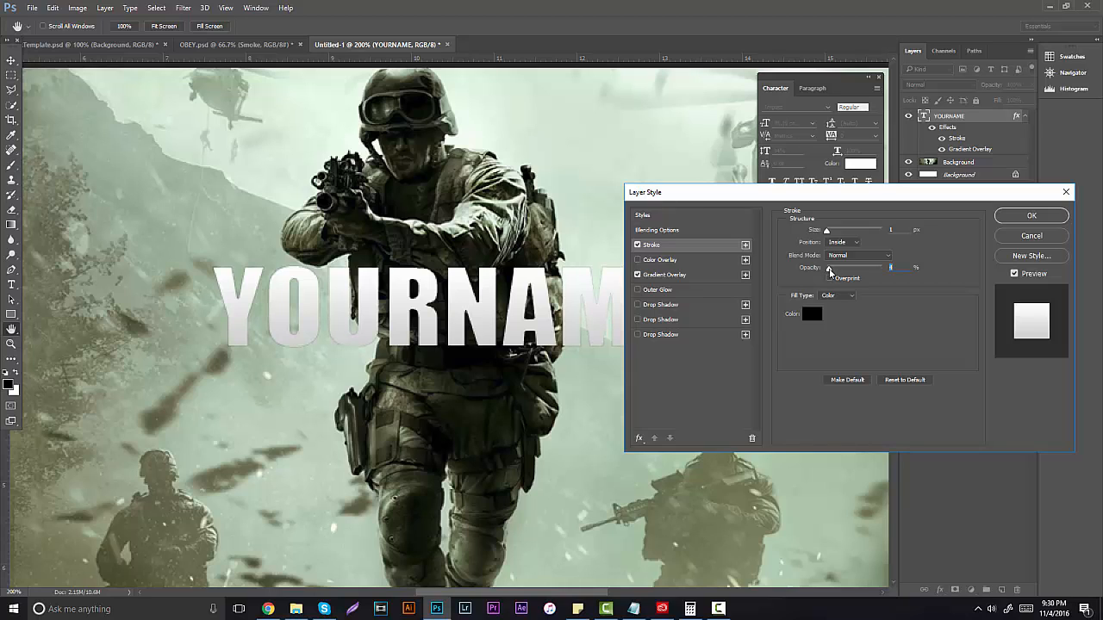
Step: Add a black Multiply Drop Shadow to YOURNAME with 40% opacity, 5 px distance, 11% spread and 16 px size
click(659, 336)
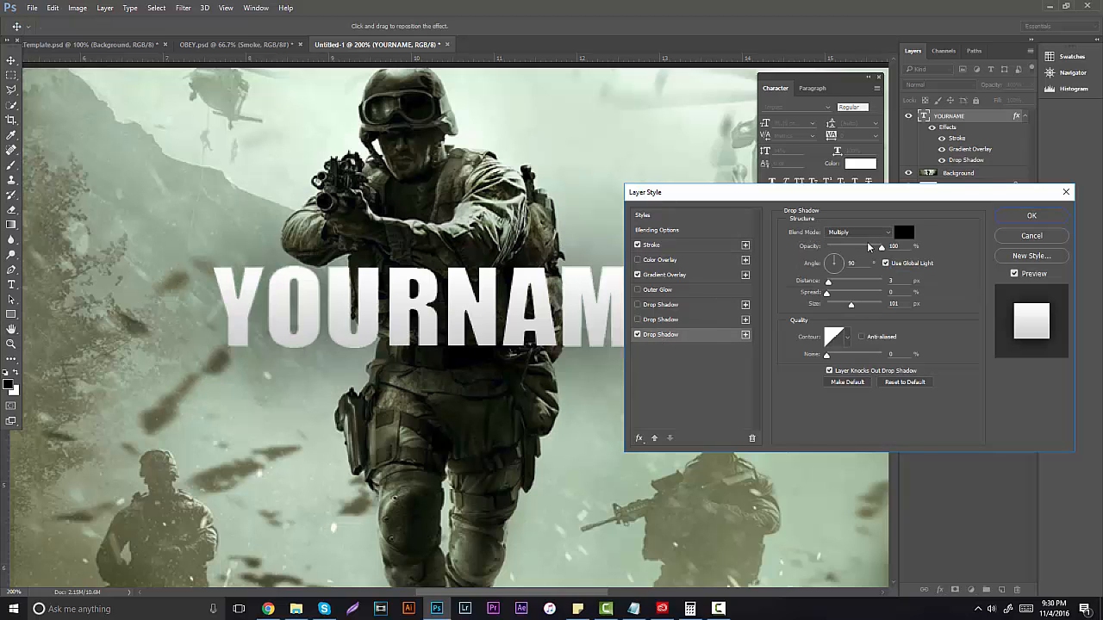
drag(851, 304, 837, 304)
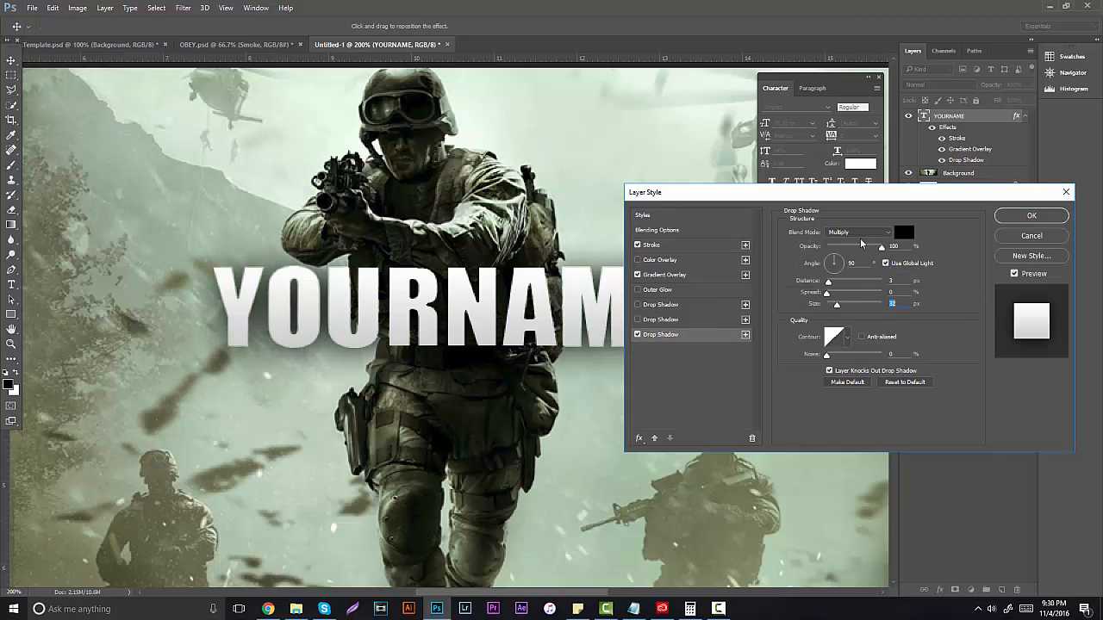
drag(861, 243, 853, 246)
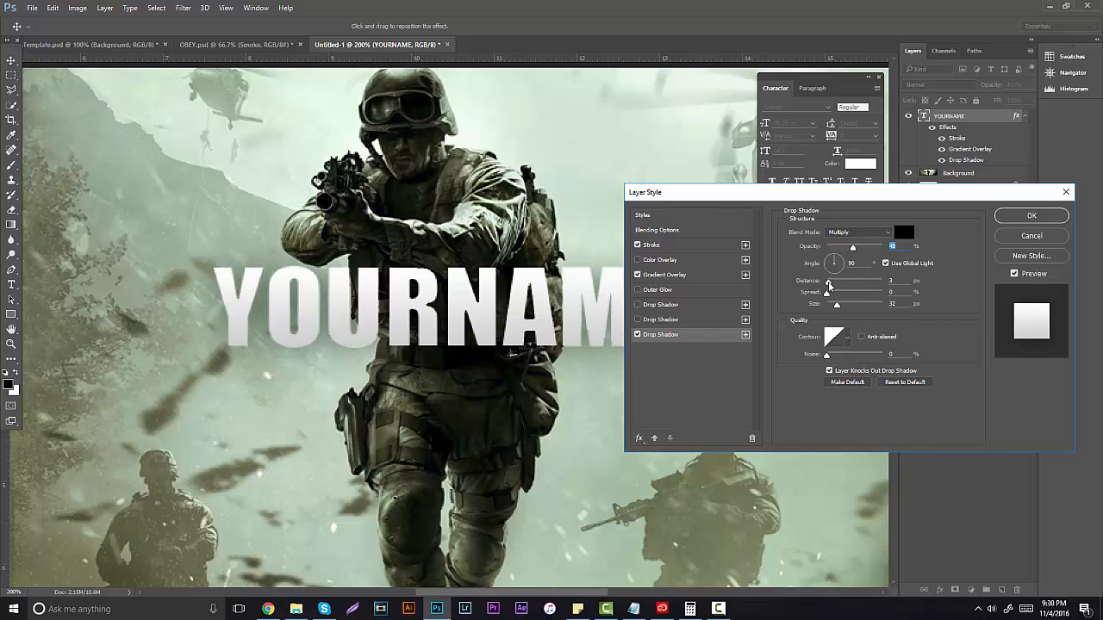
drag(828, 282, 833, 306)
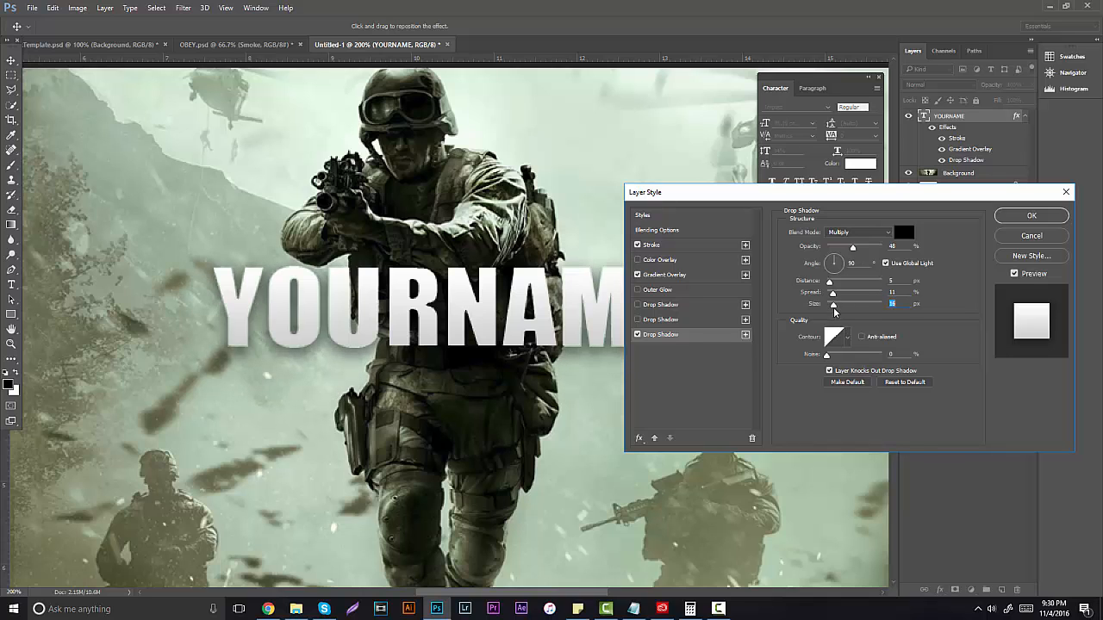
drag(852, 247, 847, 247)
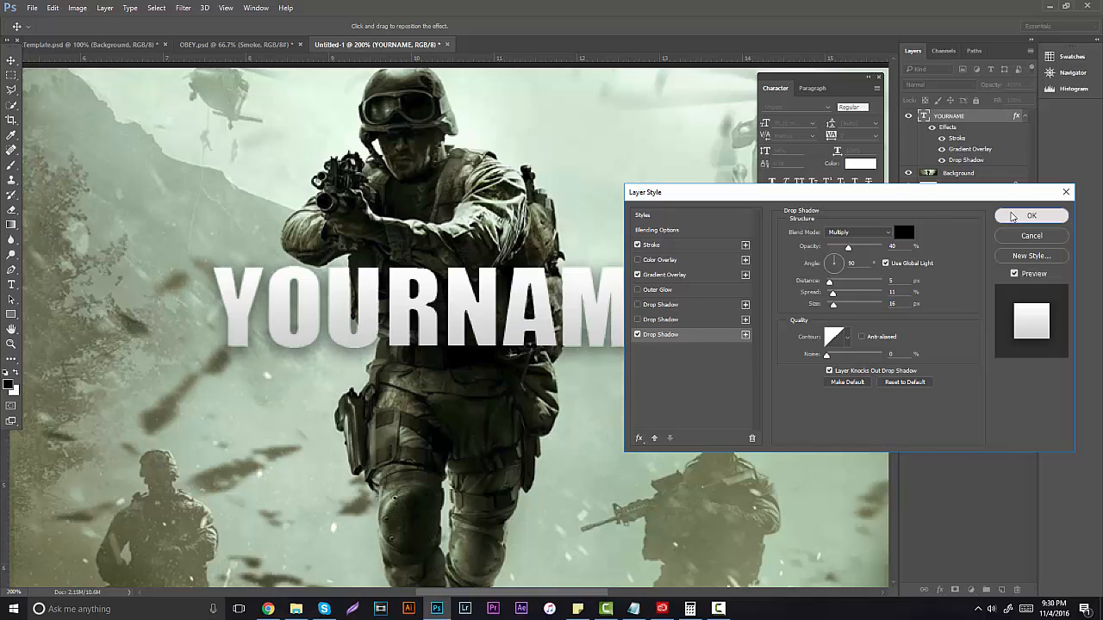
click(1012, 215)
Step: Compare YOURNAME with the template's version, set its tracking to -40 and size to 127.19 pt, and recenter it over the main soldier
scroll(389, 301, down, 4)
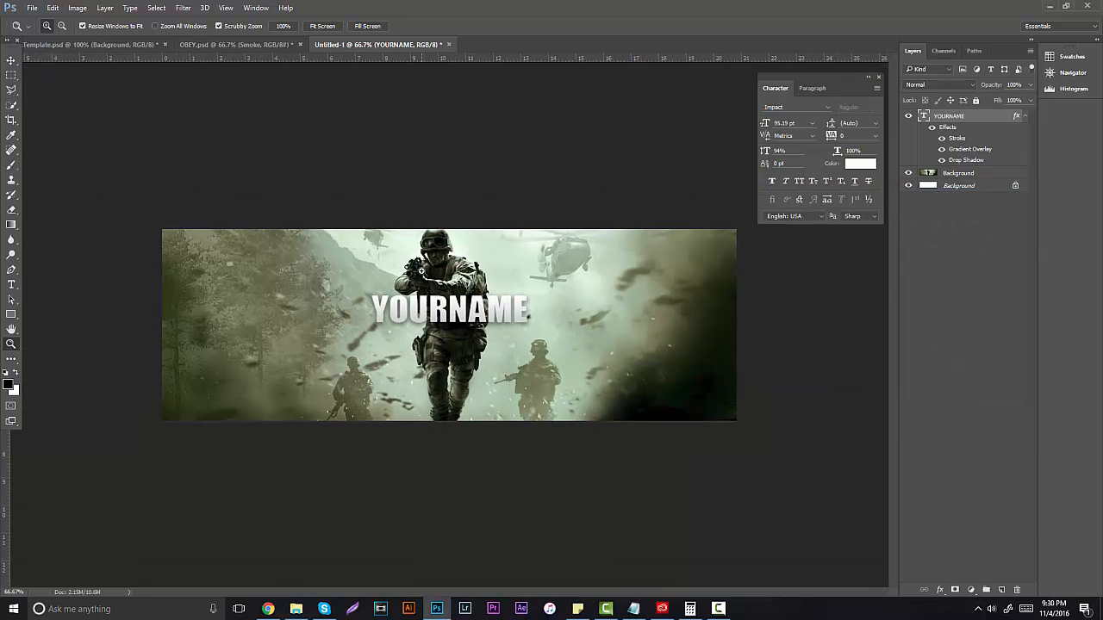
scroll(422, 270, up, 4)
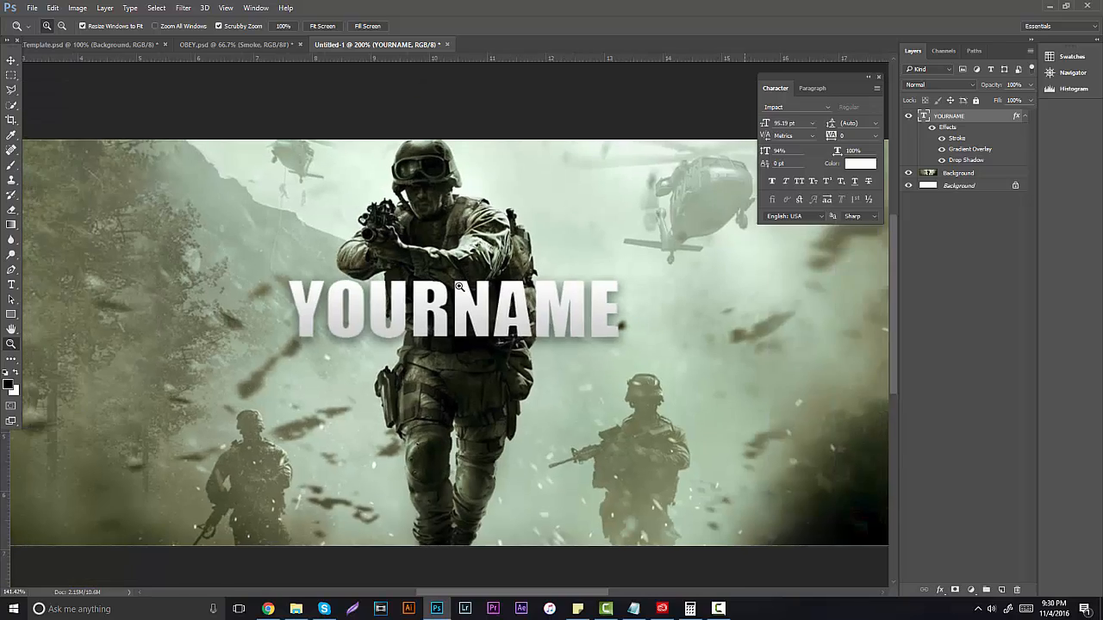
scroll(459, 287, down, 4)
scroll(405, 342, up, 1)
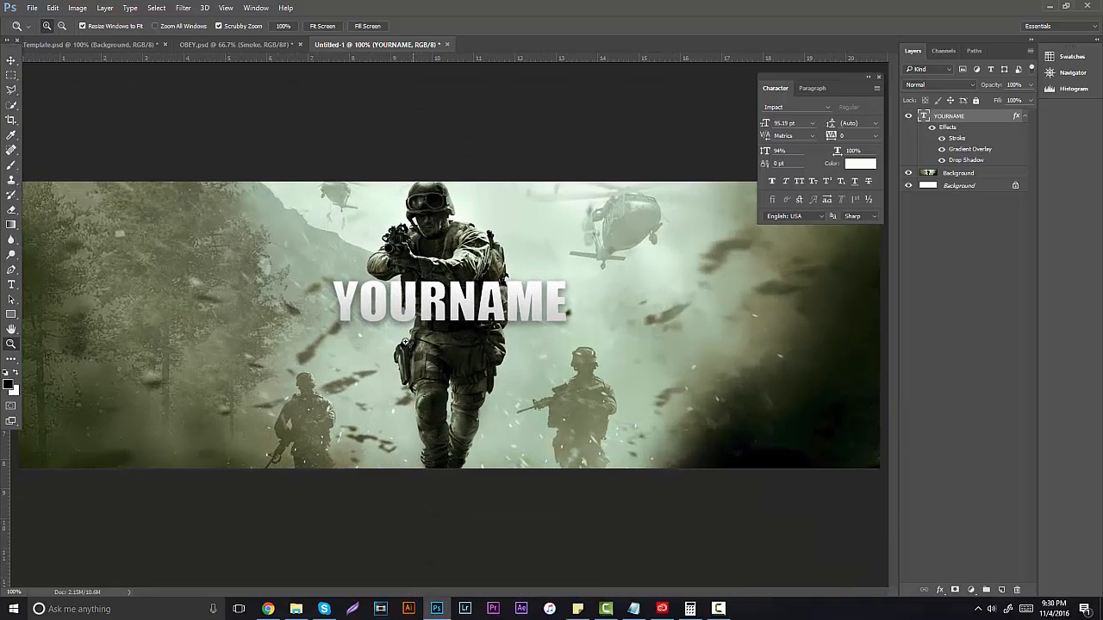
click(138, 47)
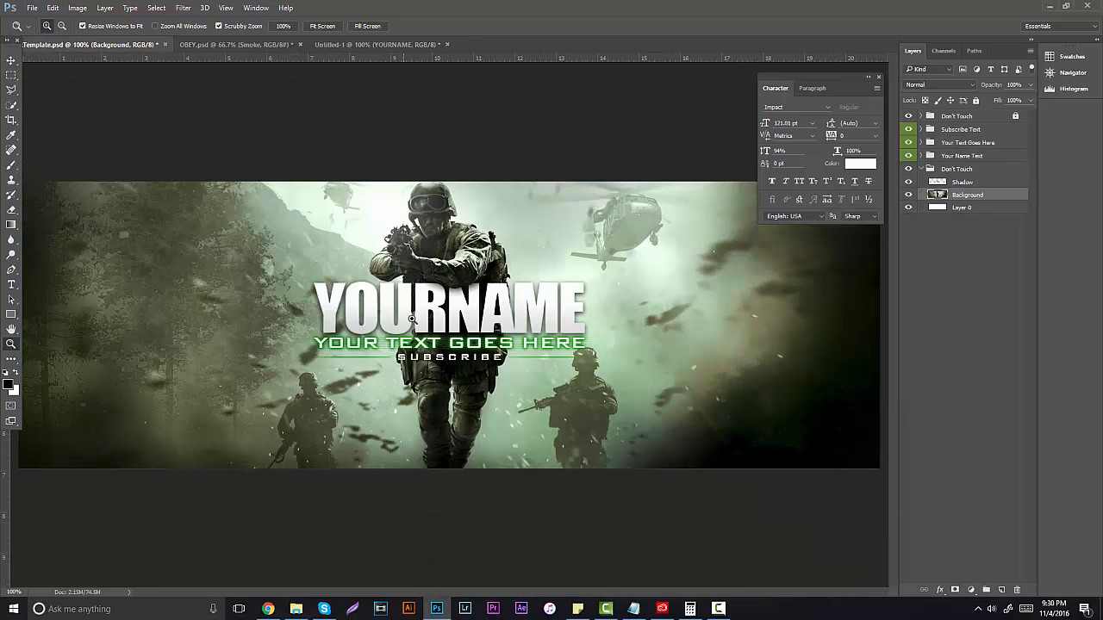
click(343, 48)
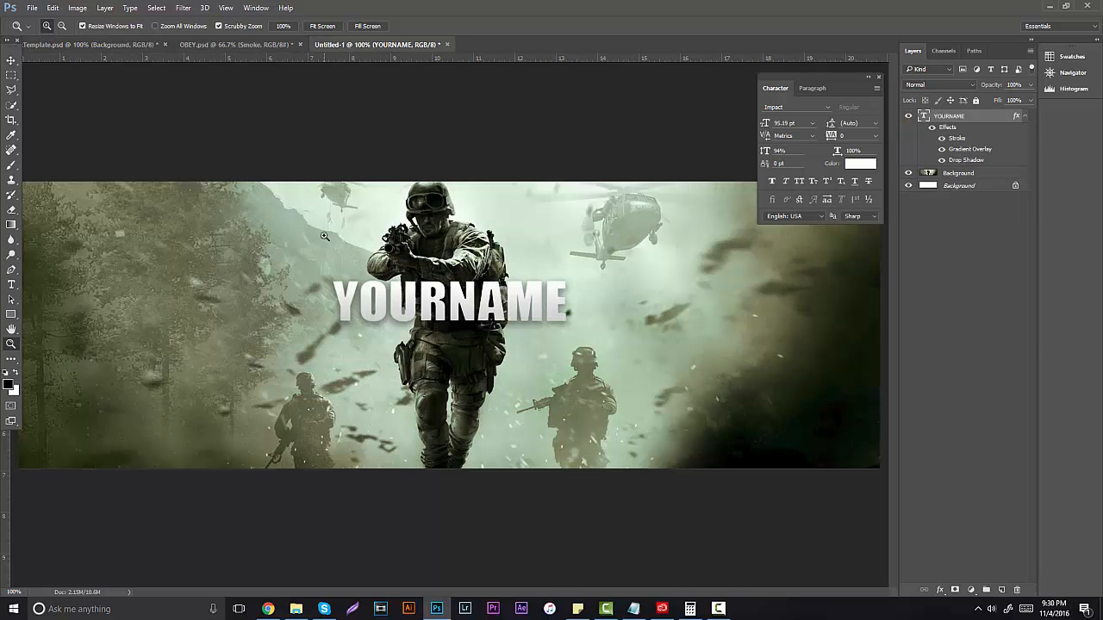
click(11, 284)
drag(336, 301, 700, 294)
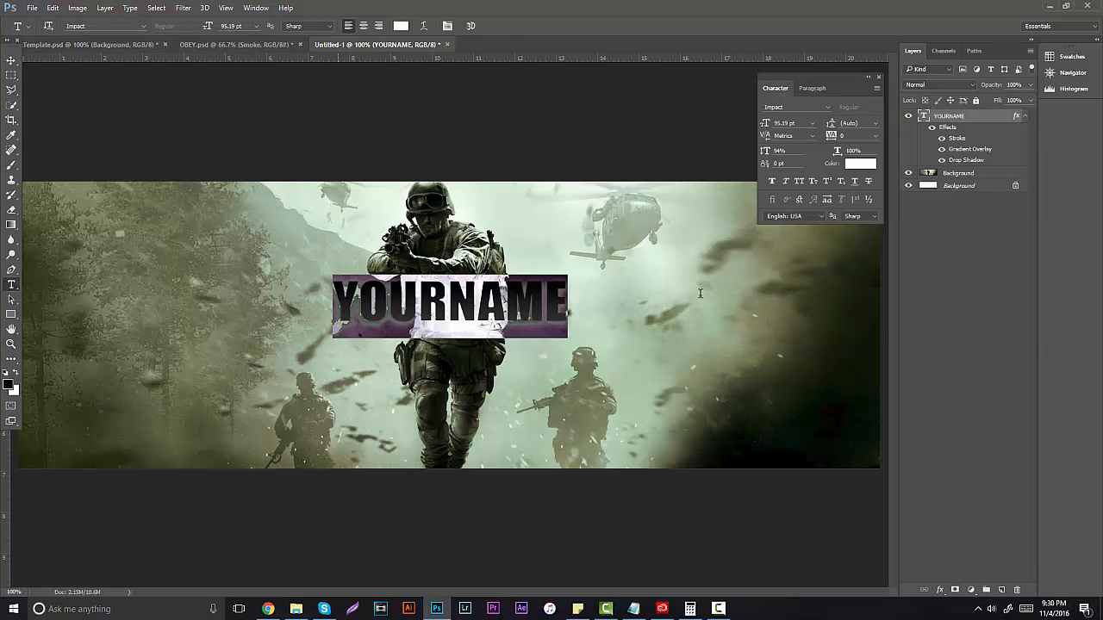
drag(833, 138, 860, 138)
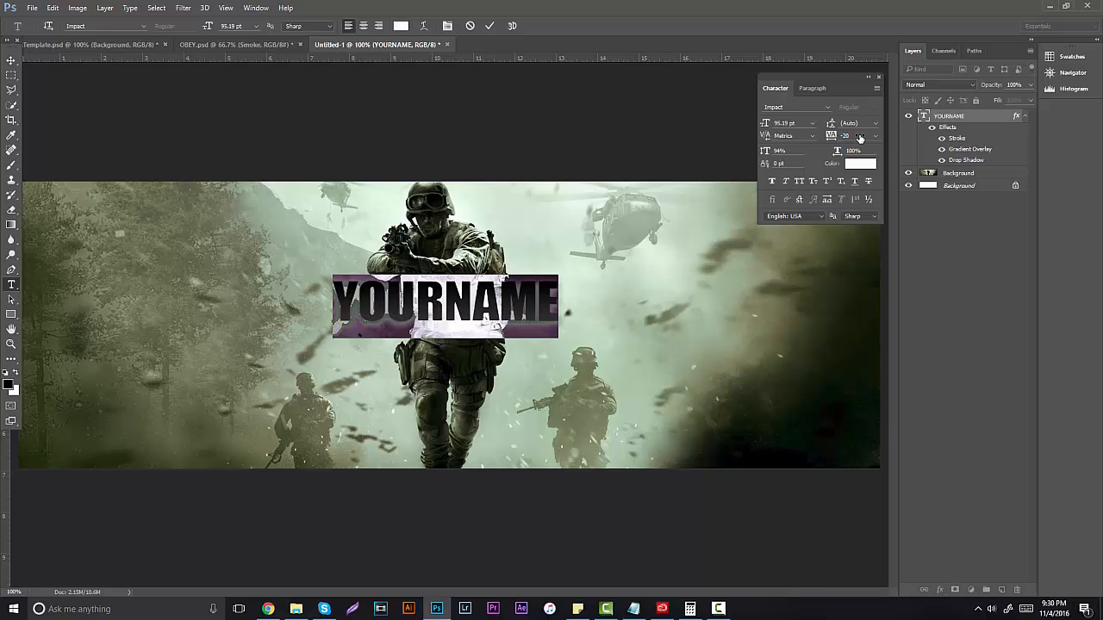
click(831, 136)
mouse_move(831, 135)
mouse_down()
mouse_move(775, 127)
mouse_move(785, 129)
mouse_up()
click(11, 60)
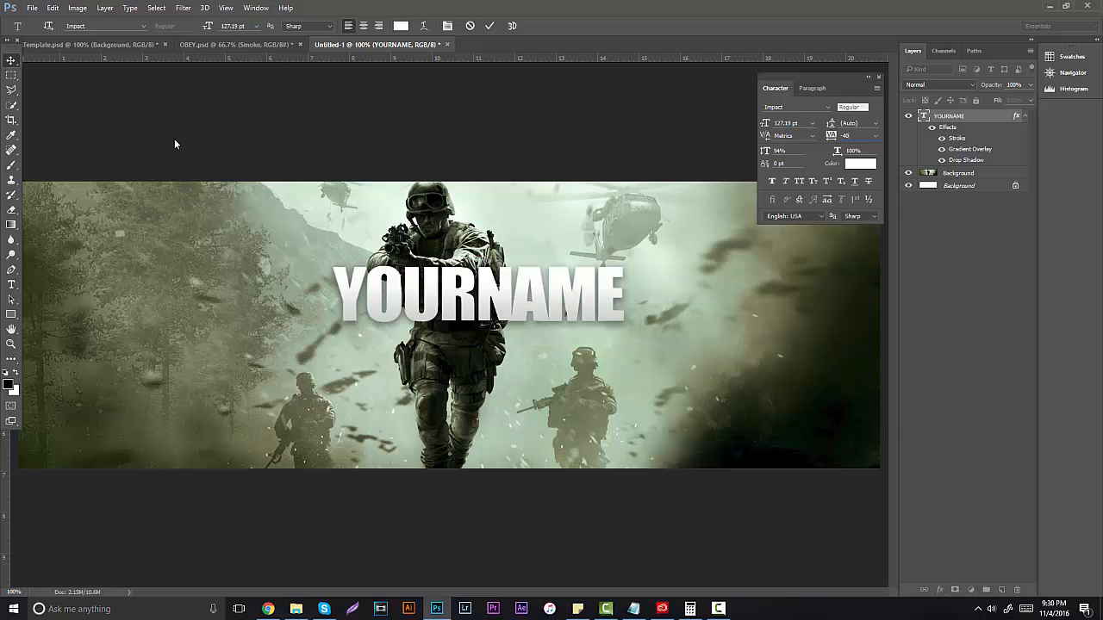
drag(575, 307, 539, 312)
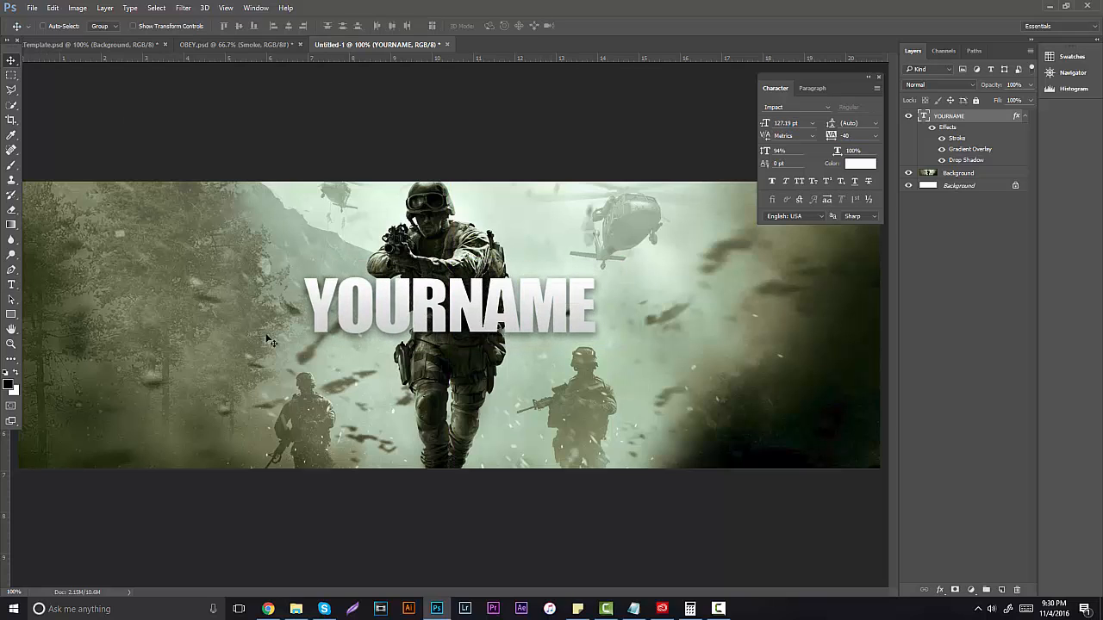
Step: Collapse the YOURNAME layer's effects, hide that layer and select the soldier Background layer
click(11, 343)
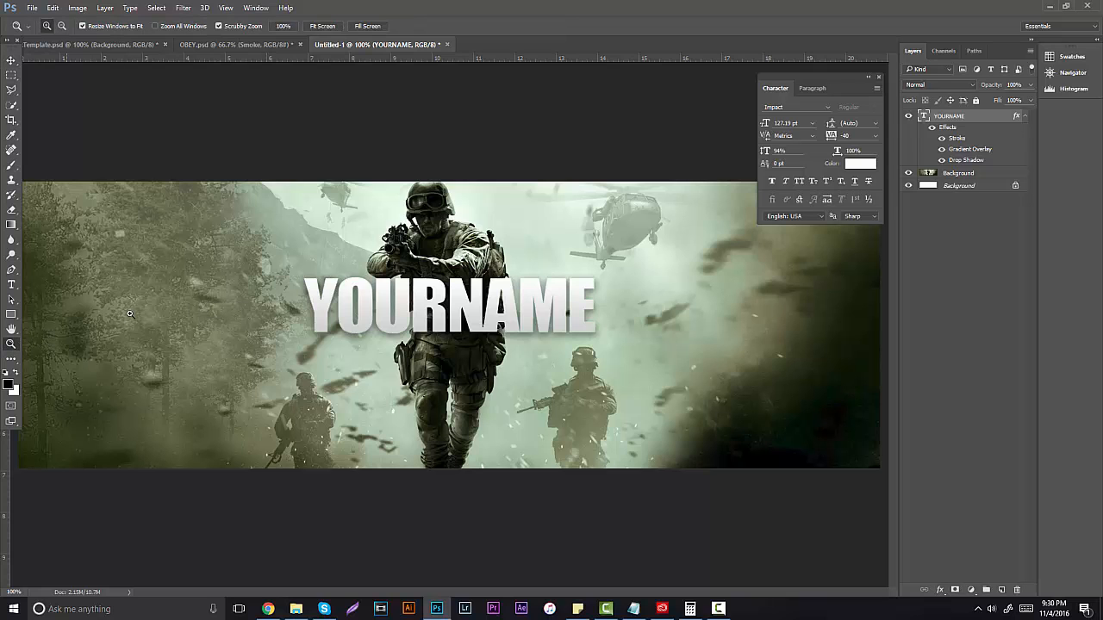
click(441, 272)
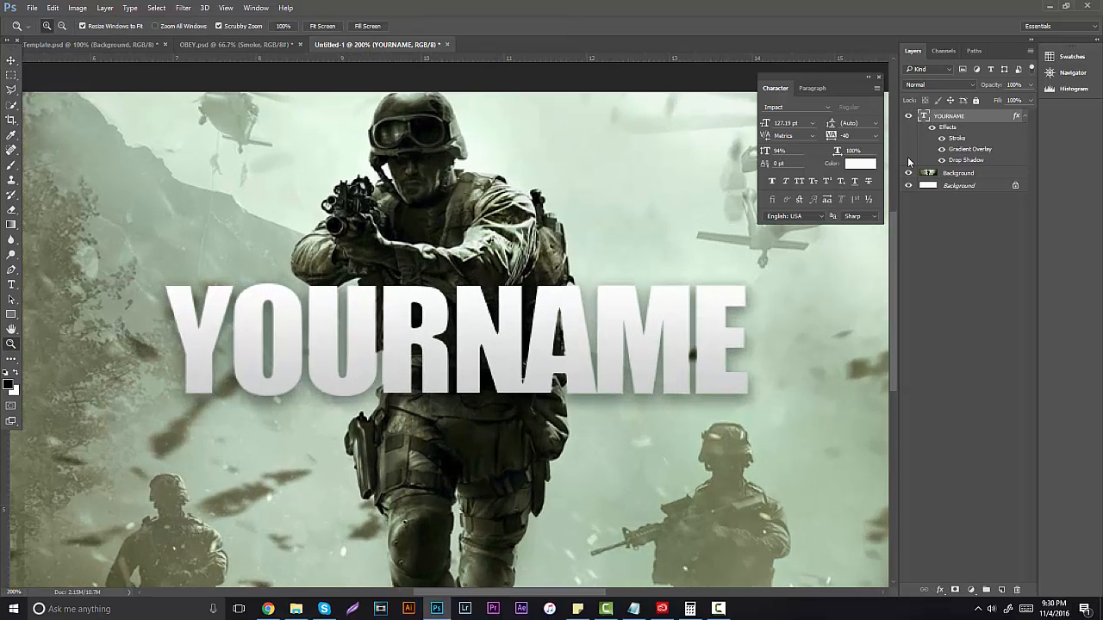
click(1025, 117)
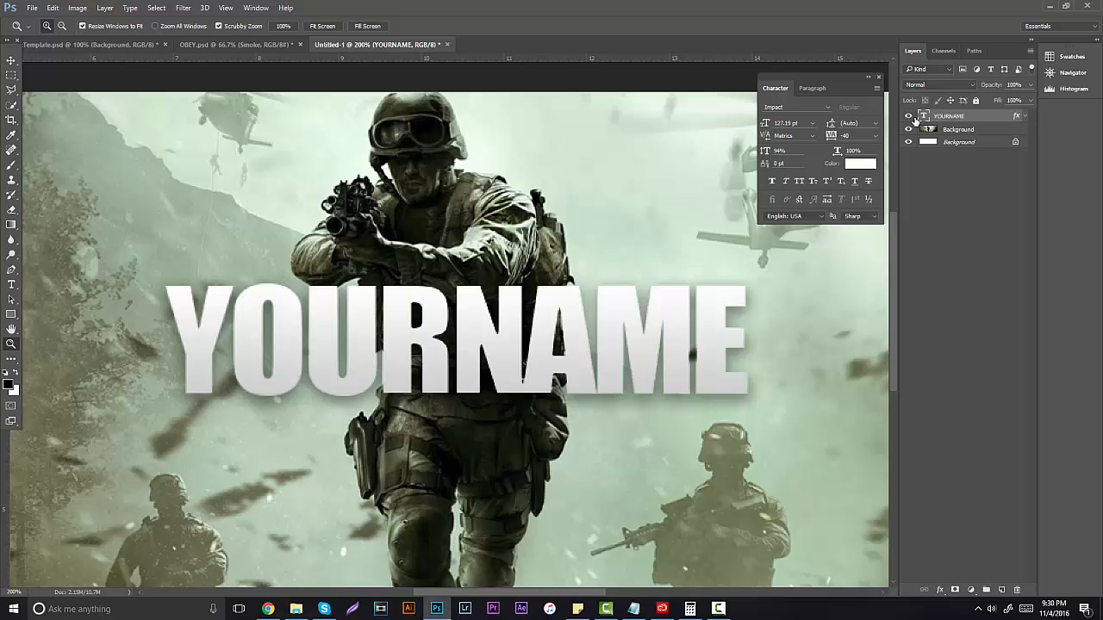
click(907, 115)
click(970, 129)
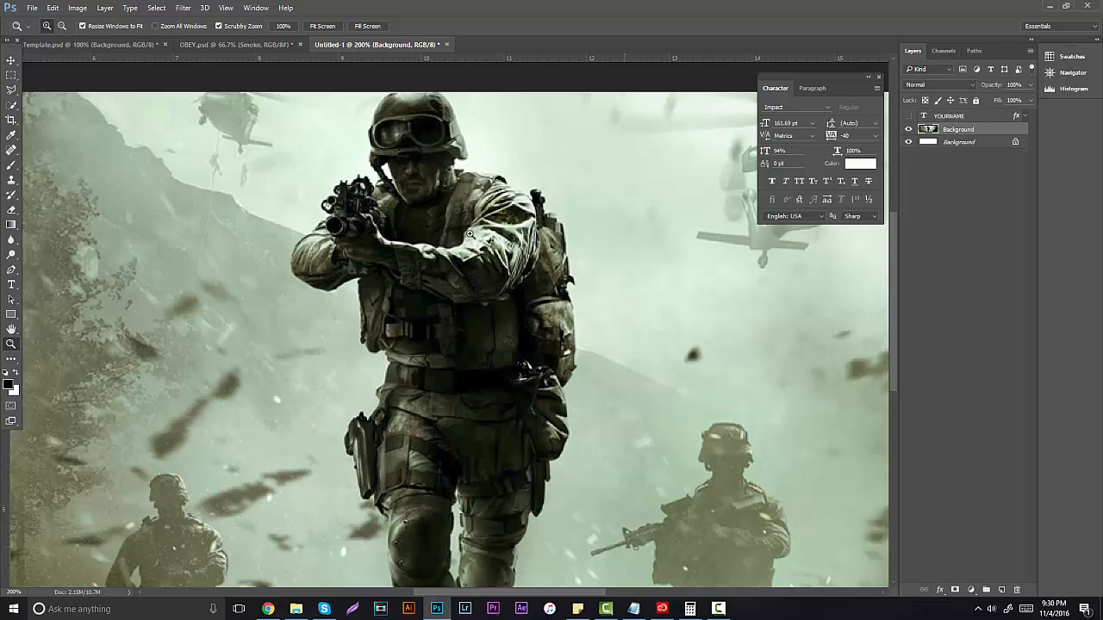
Step: Draw a closed Pen path around the main soldier's forearm, following the arm's lower edge closely and looping loosely across the chest and rifle
click(478, 330)
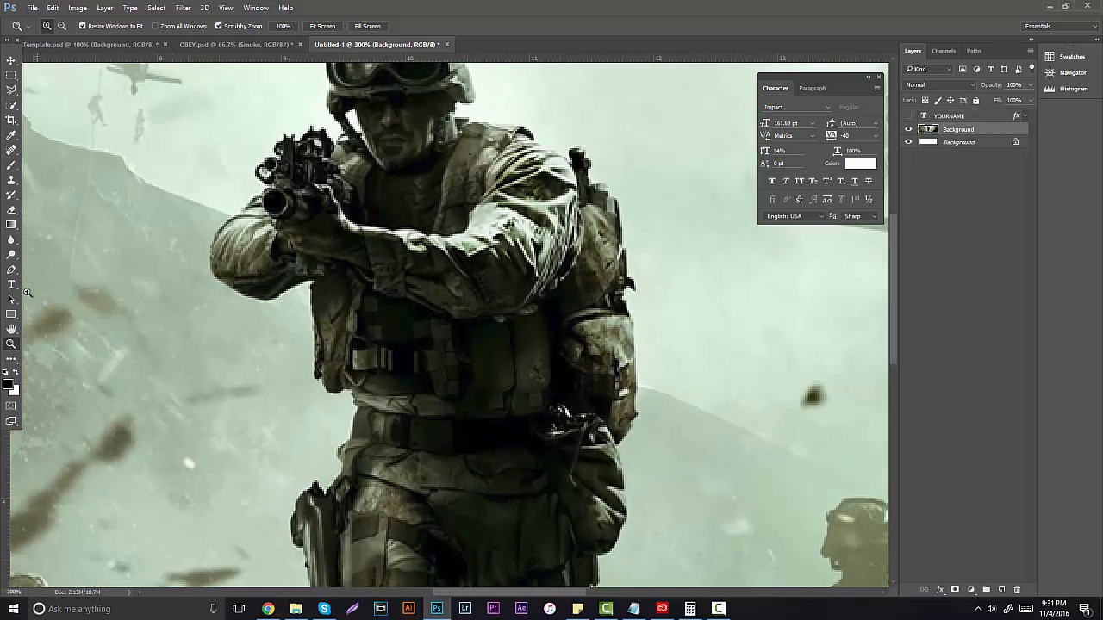
click(13, 271)
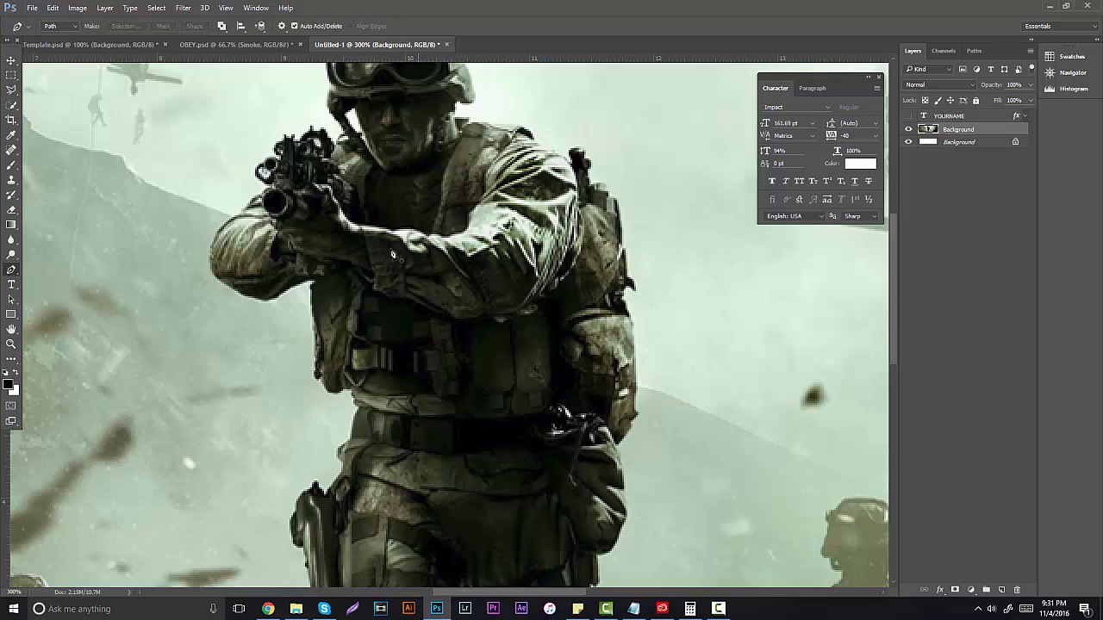
click(321, 261)
click(336, 260)
click(360, 270)
click(371, 281)
click(390, 299)
click(405, 302)
click(422, 307)
click(441, 316)
click(459, 321)
click(484, 318)
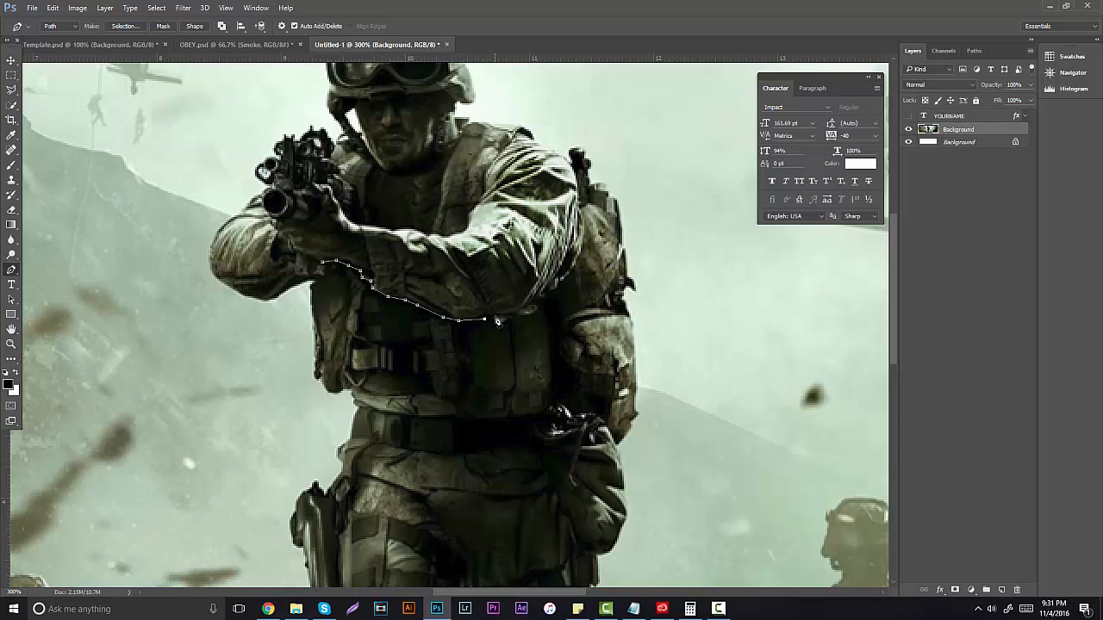
click(499, 316)
click(521, 312)
click(538, 300)
click(562, 278)
click(566, 270)
click(578, 250)
click(523, 189)
click(407, 151)
click(310, 157)
click(294, 197)
click(322, 260)
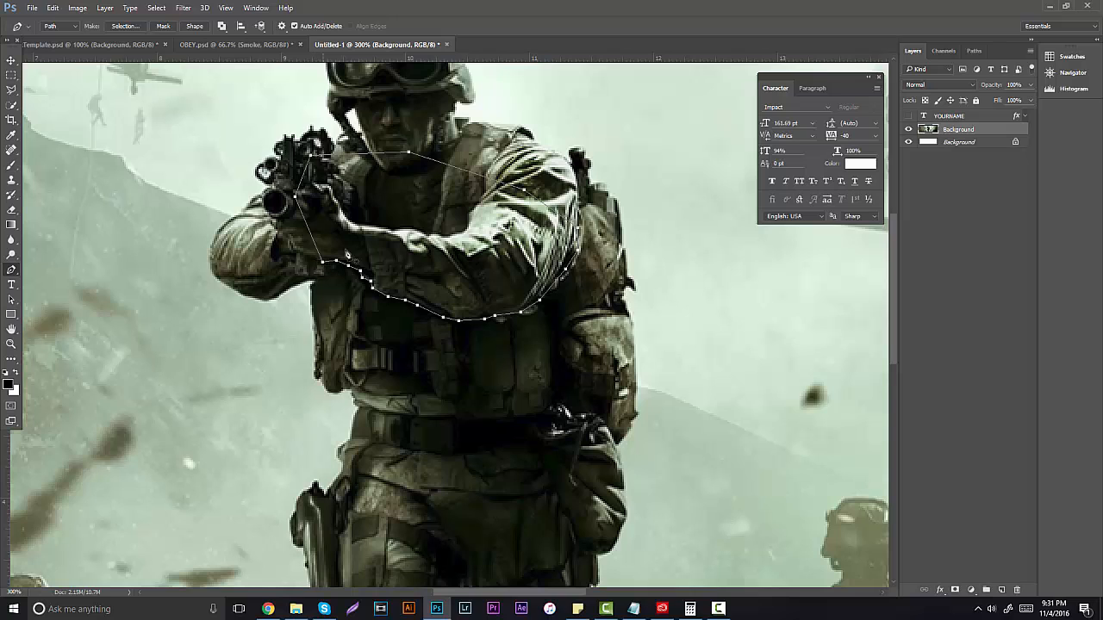
Step: Convert the arm path to a new anti-aliased selection with 0 px feather and copy the selected area to a new layer
right_click(394, 227)
click(466, 283)
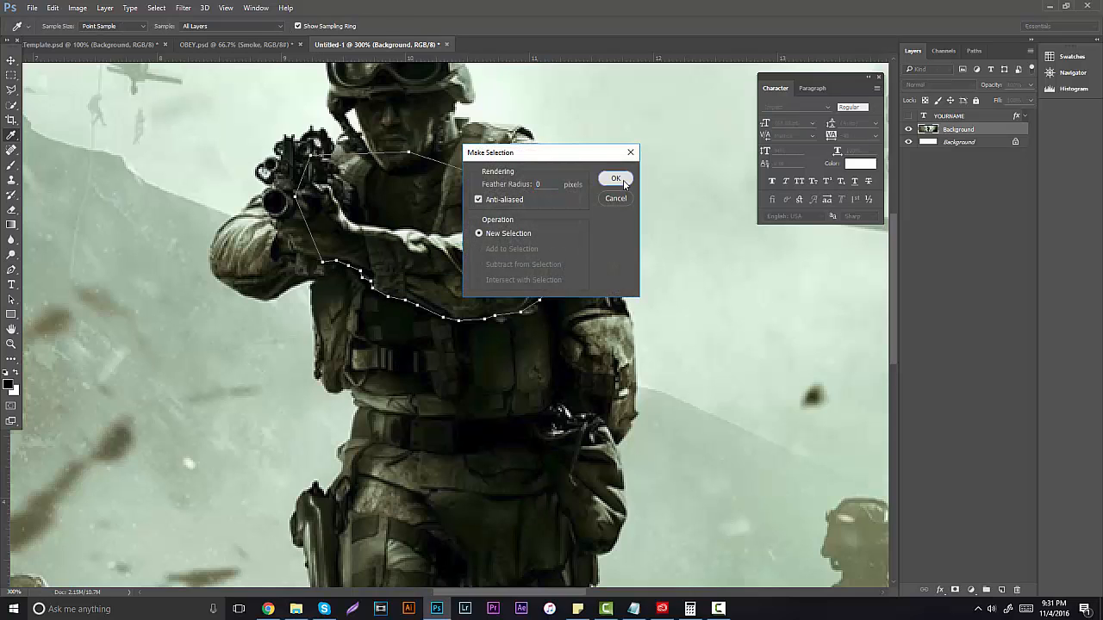
click(617, 179)
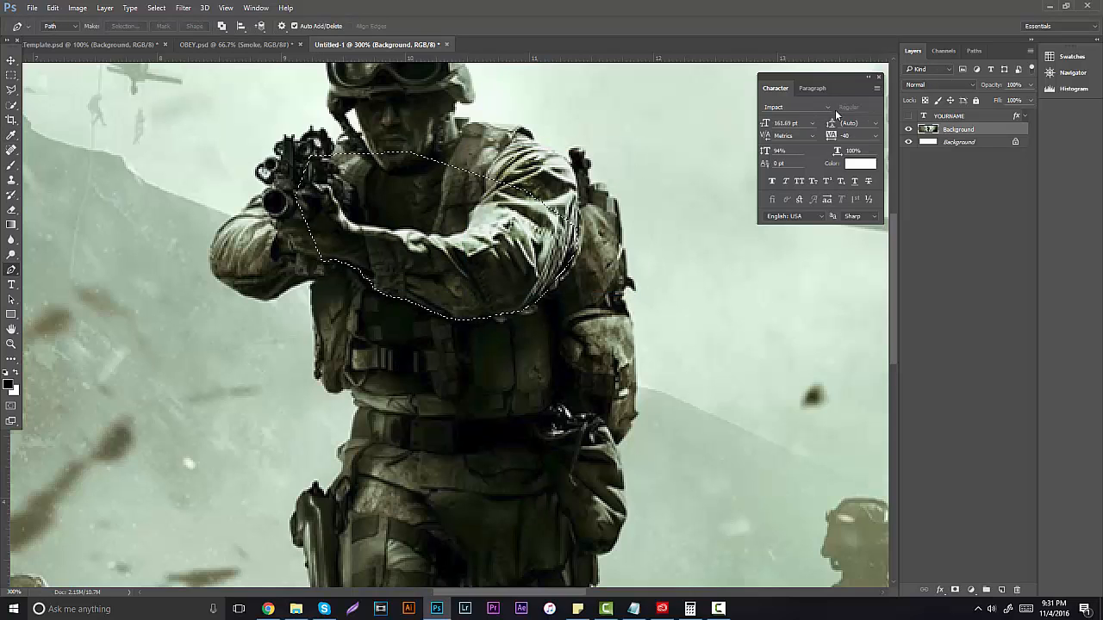
key(ctrl+j)
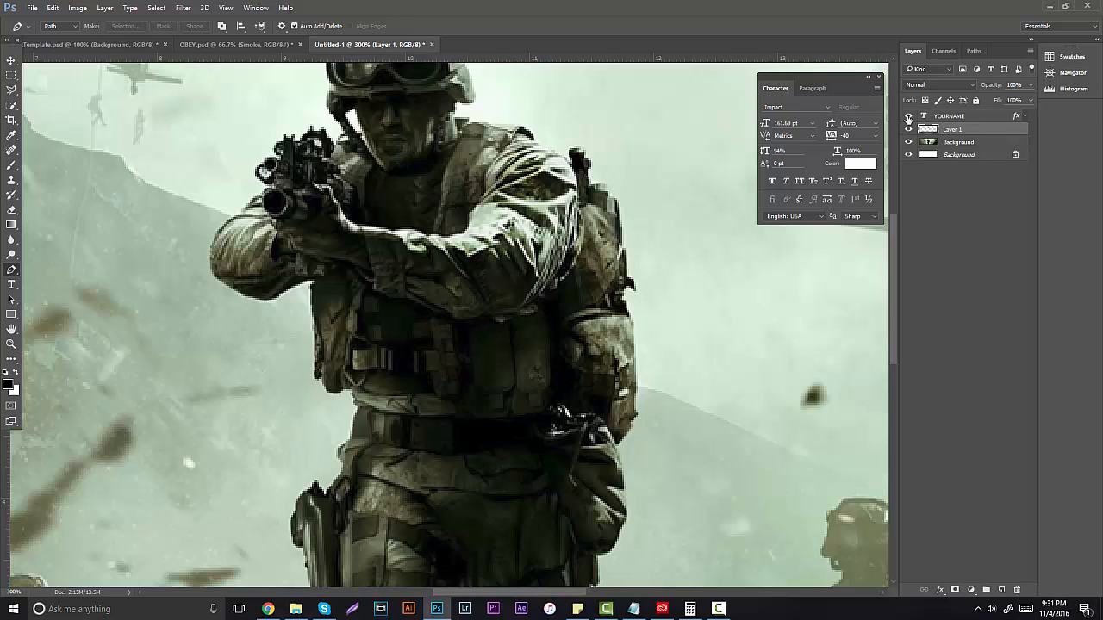
Step: Make the YOURNAME text layer visible again to check it against the soldier's arm
click(908, 116)
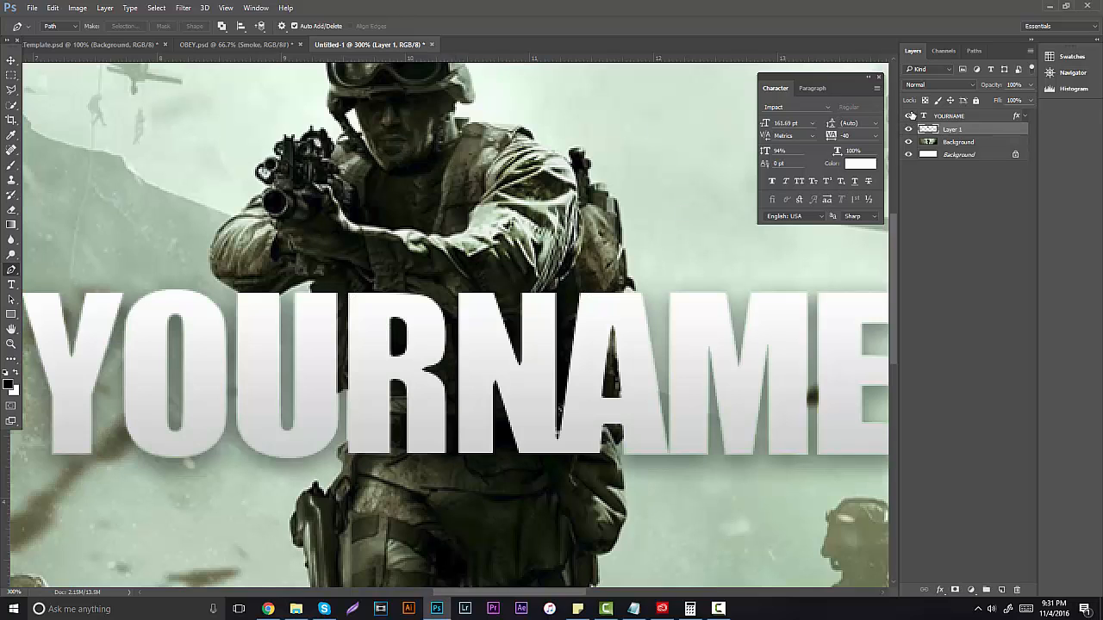
click(910, 115)
right_click(465, 238)
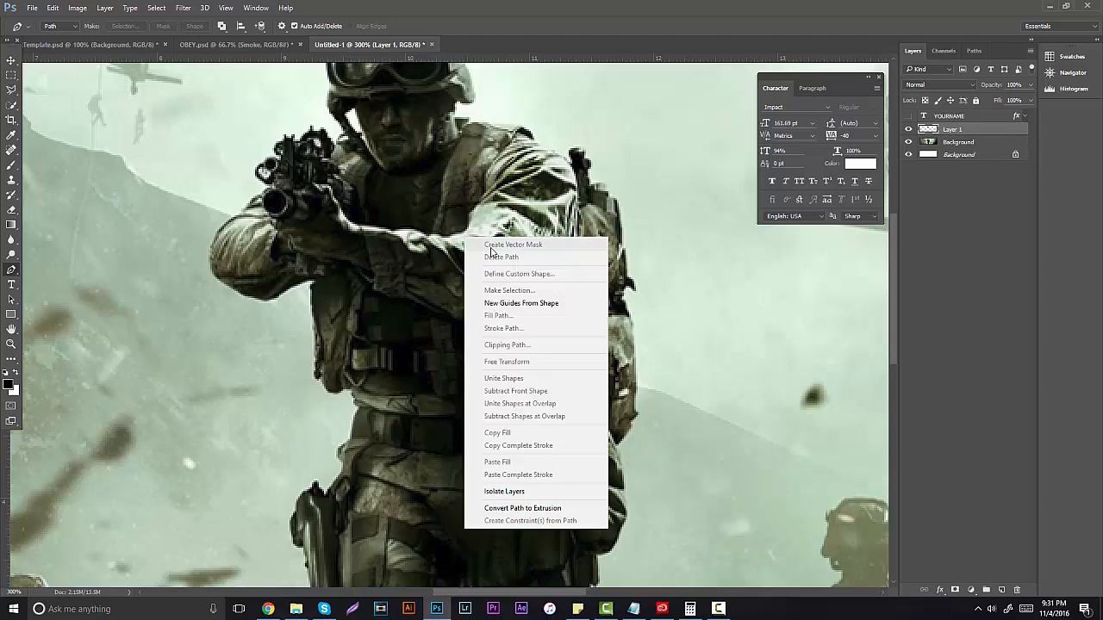
click(905, 110)
click(907, 116)
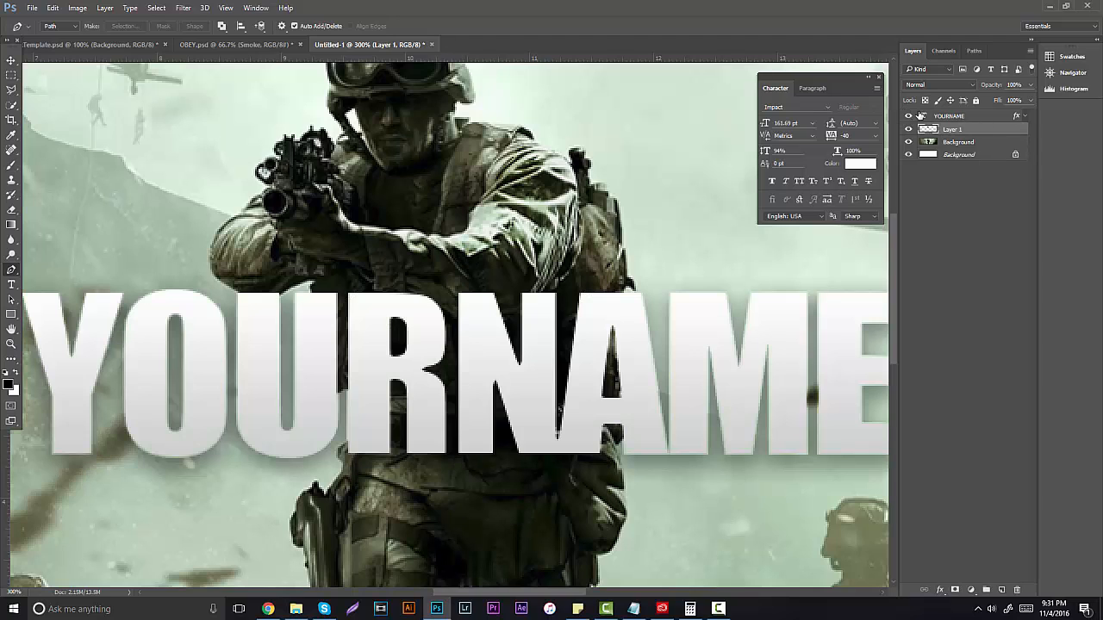
Step: Move the copied arm layer above the YOURNAME text layer and check the overlap between arm and letters
click(954, 117)
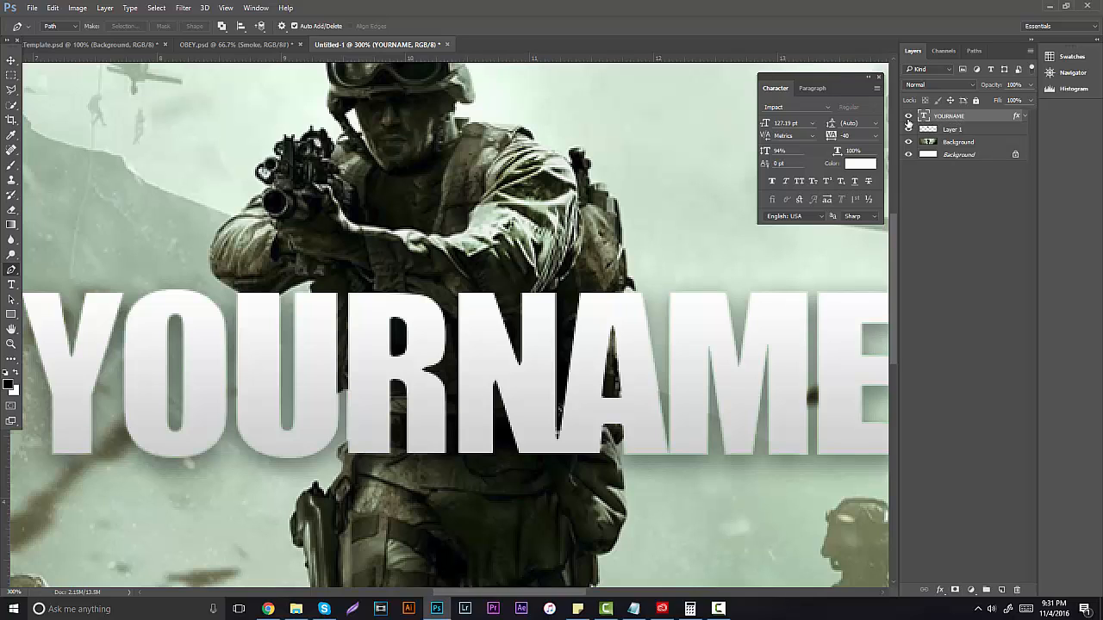
click(948, 128)
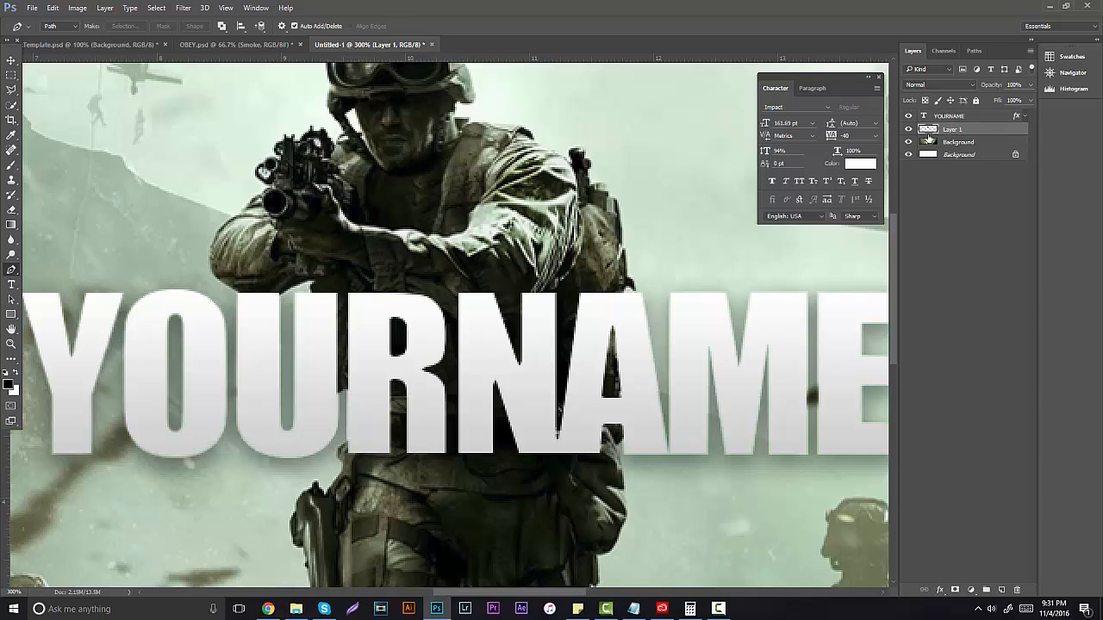
drag(958, 129, 974, 95)
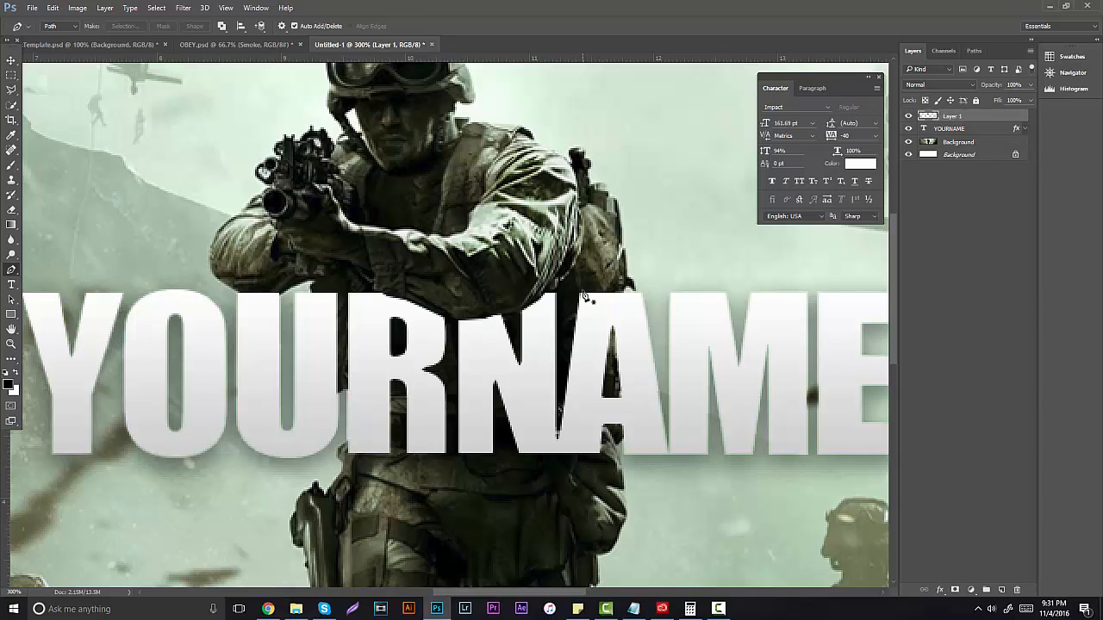
click(11, 343)
drag(513, 281, 393, 246)
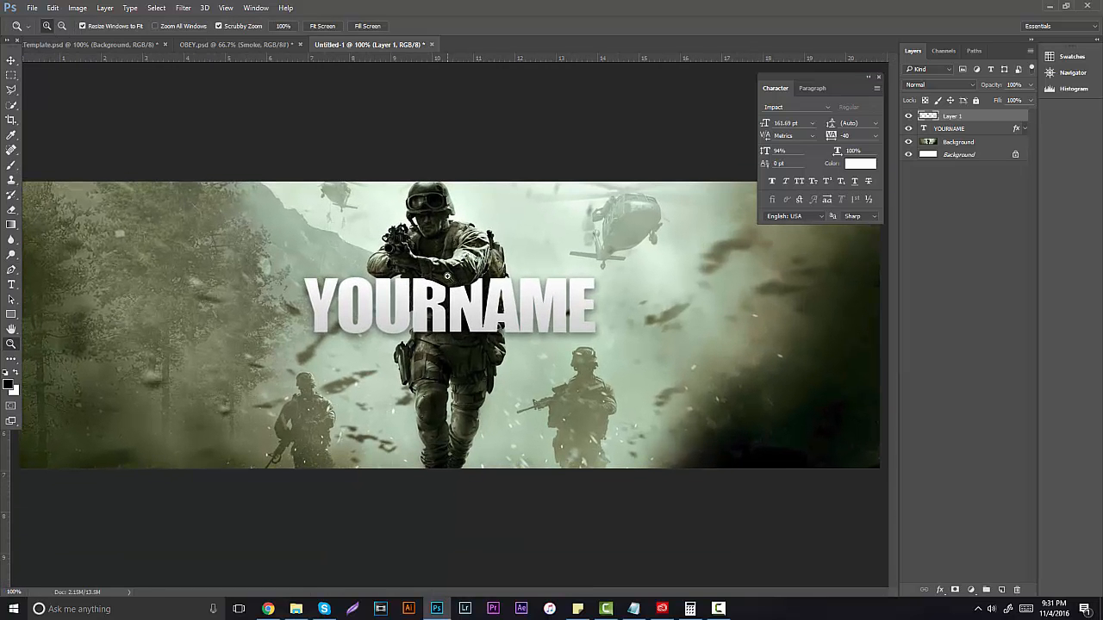
drag(447, 276, 454, 276)
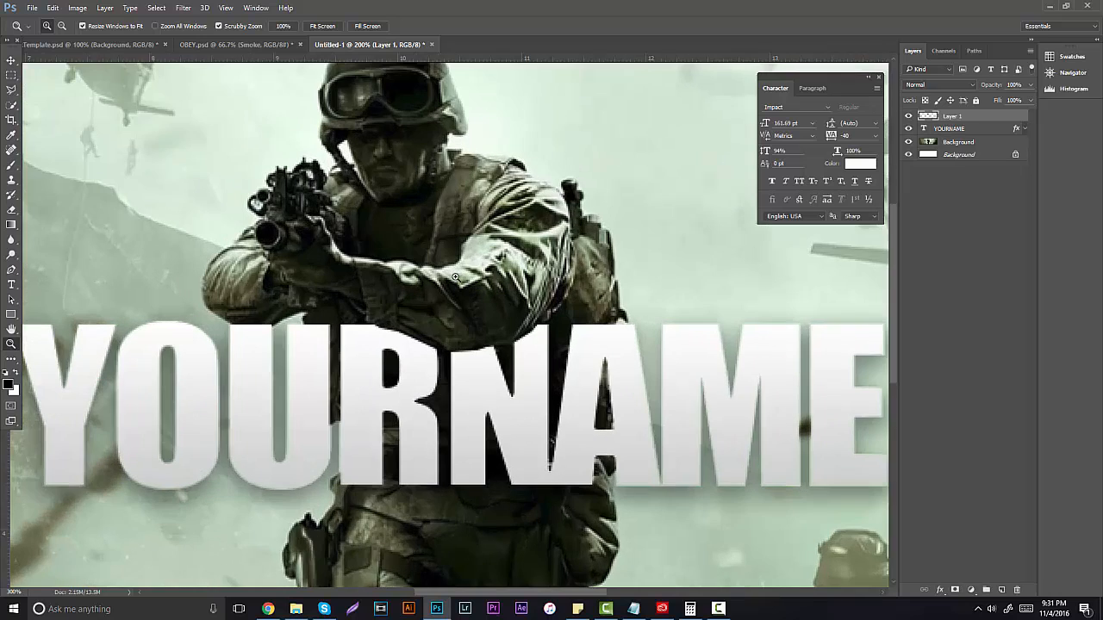
Step: Add a new layer beneath the copied arm layer and paint a black shadow along the forearm with a 64 px, 0% hardness brush
drag(529, 261, 496, 263)
click(499, 264)
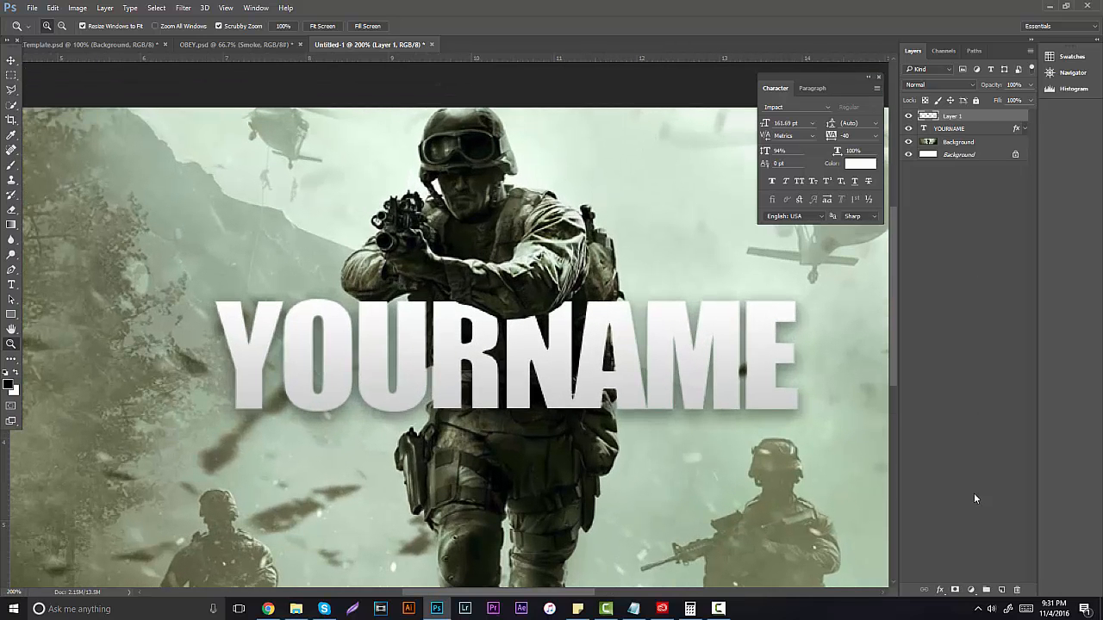
click(1001, 589)
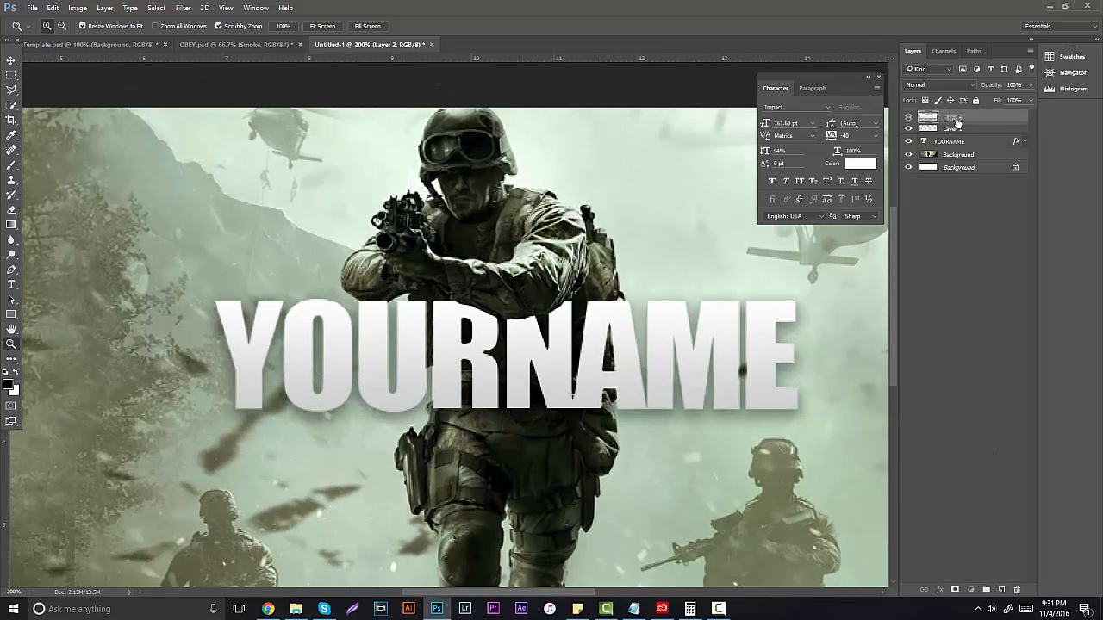
click(11, 165)
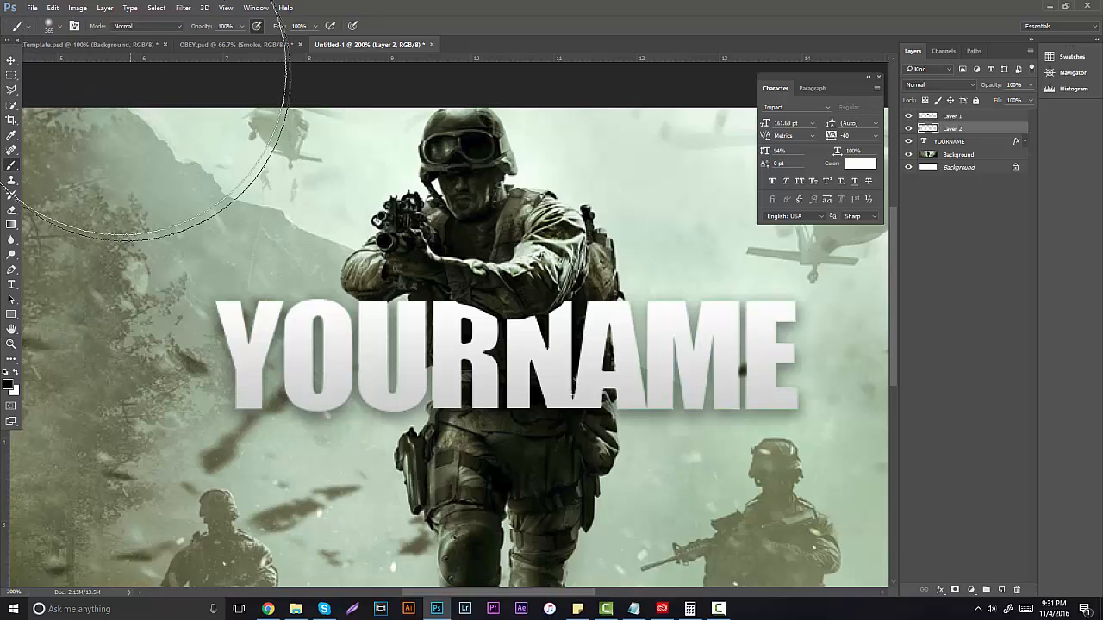
click(54, 26)
click(96, 64)
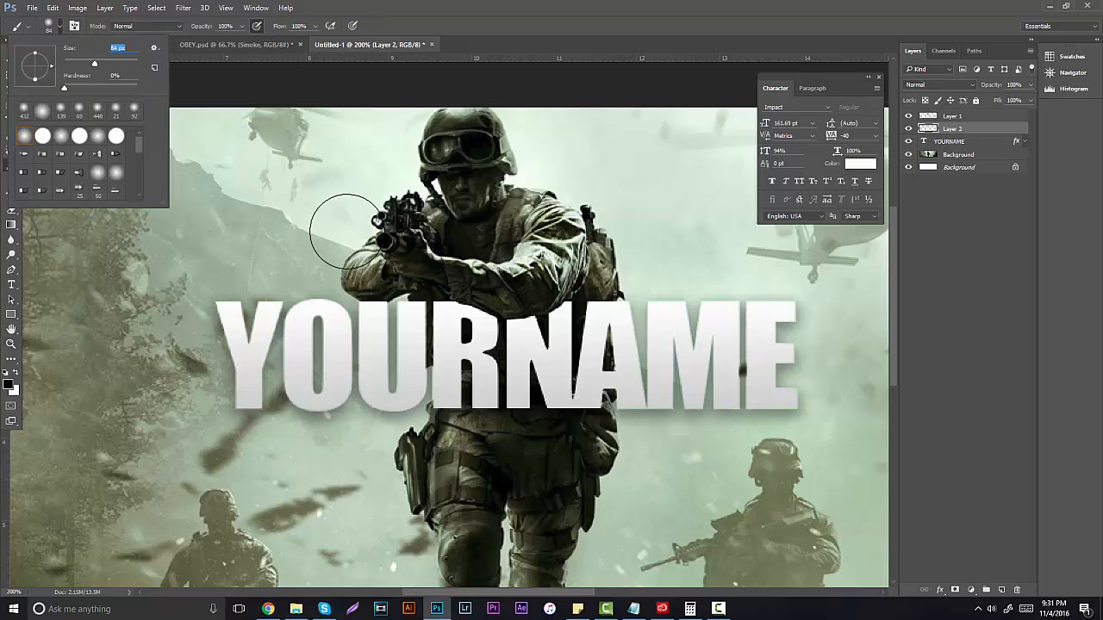
click(87, 65)
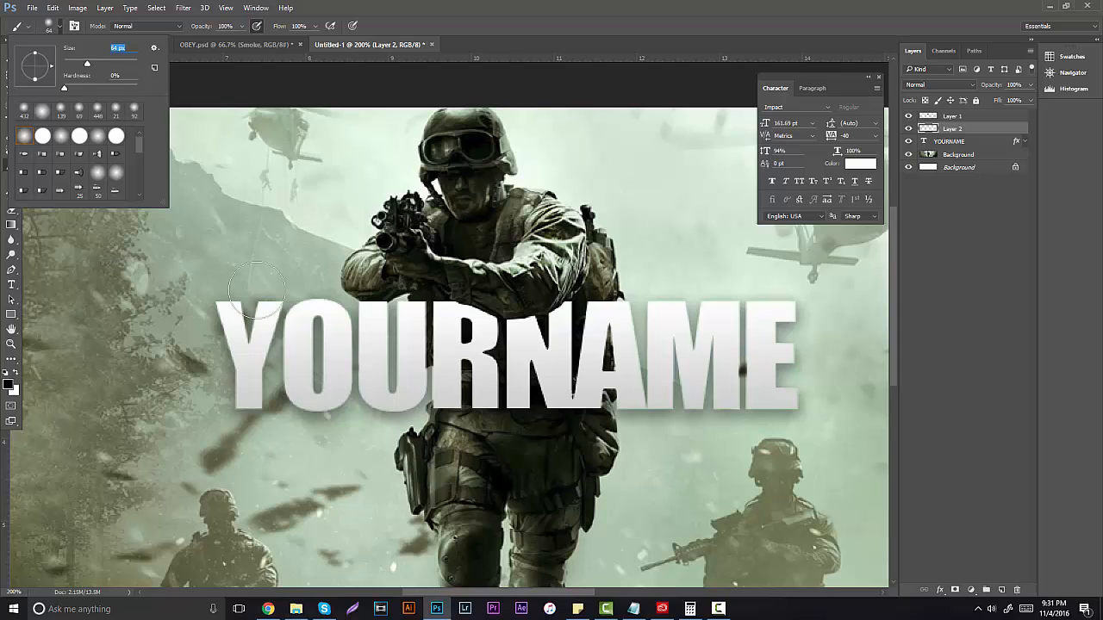
click(465, 269)
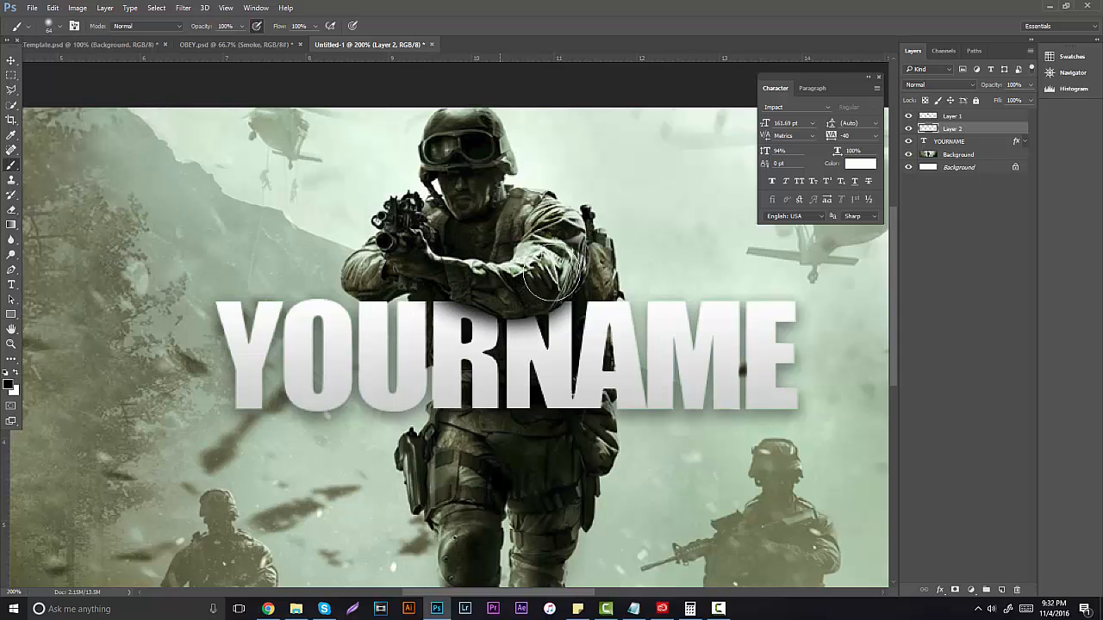
Step: Select the area above the forearm's lower edge with the Polygonal Lasso, delete the excess shadow there and deselect
click(11, 89)
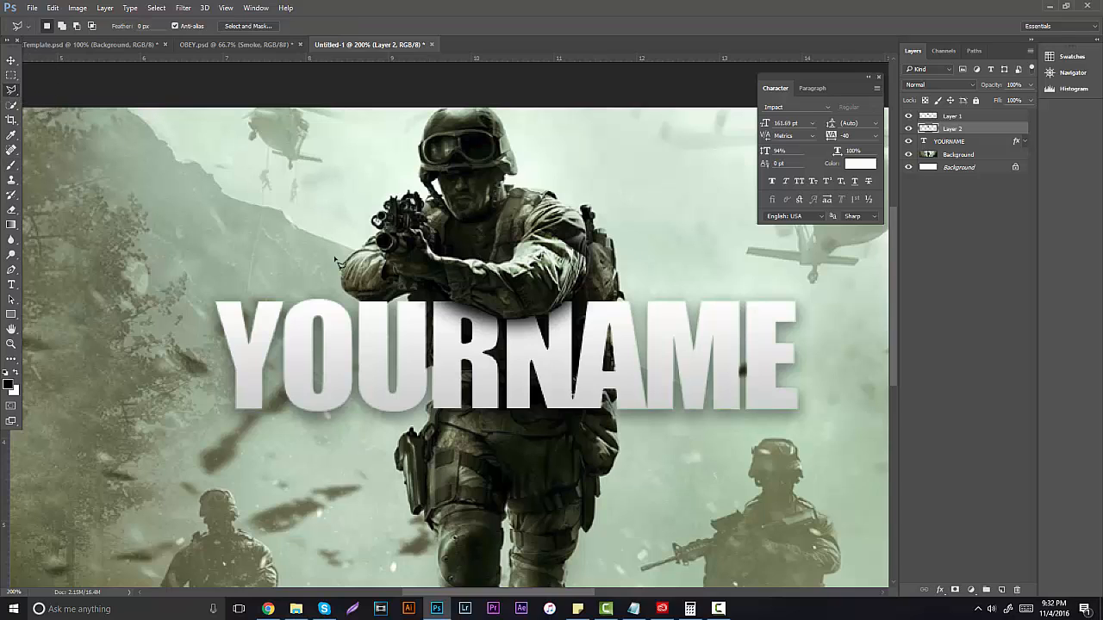
click(348, 268)
click(562, 289)
click(643, 261)
click(643, 179)
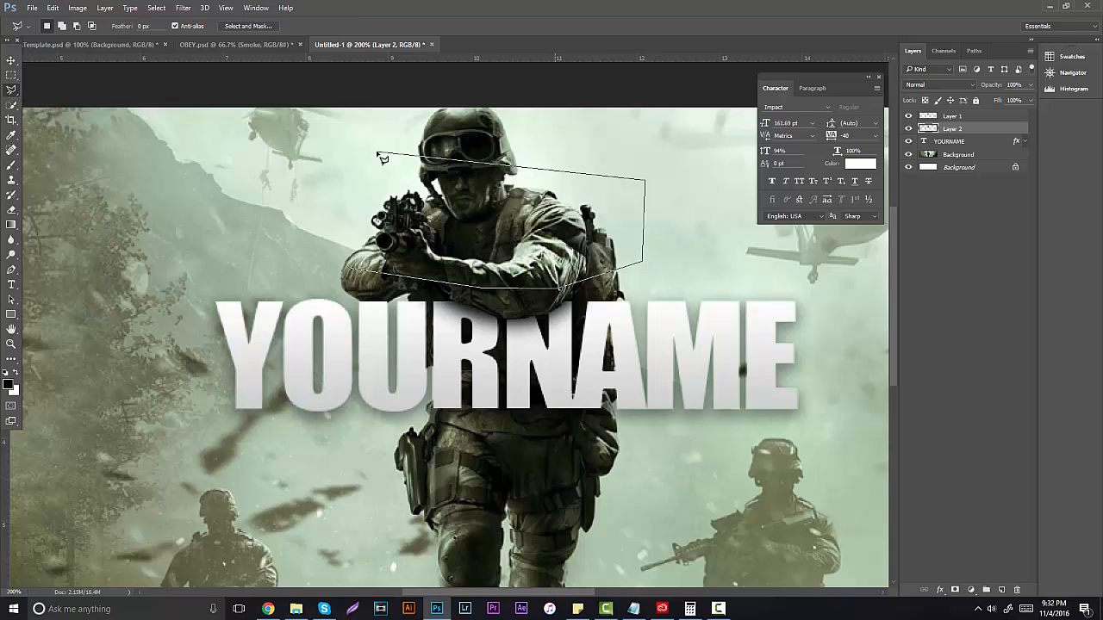
click(376, 154)
click(349, 268)
key(Delete)
key(ctrl+d)
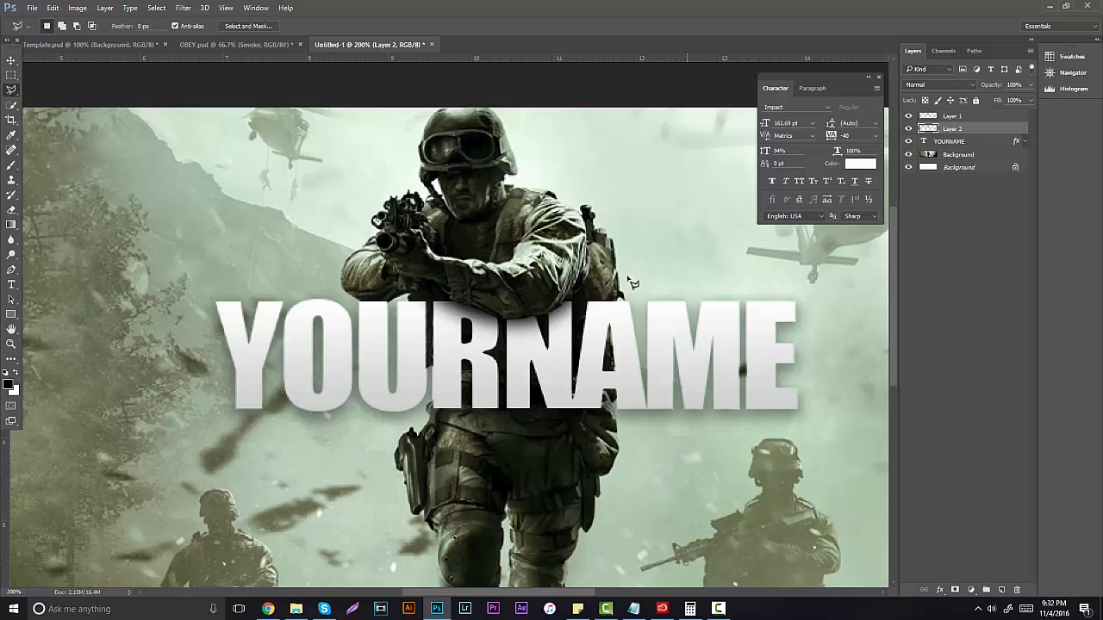
Step: Check the arm shadow and YOURNAME text across the whole header and at close range
click(11, 344)
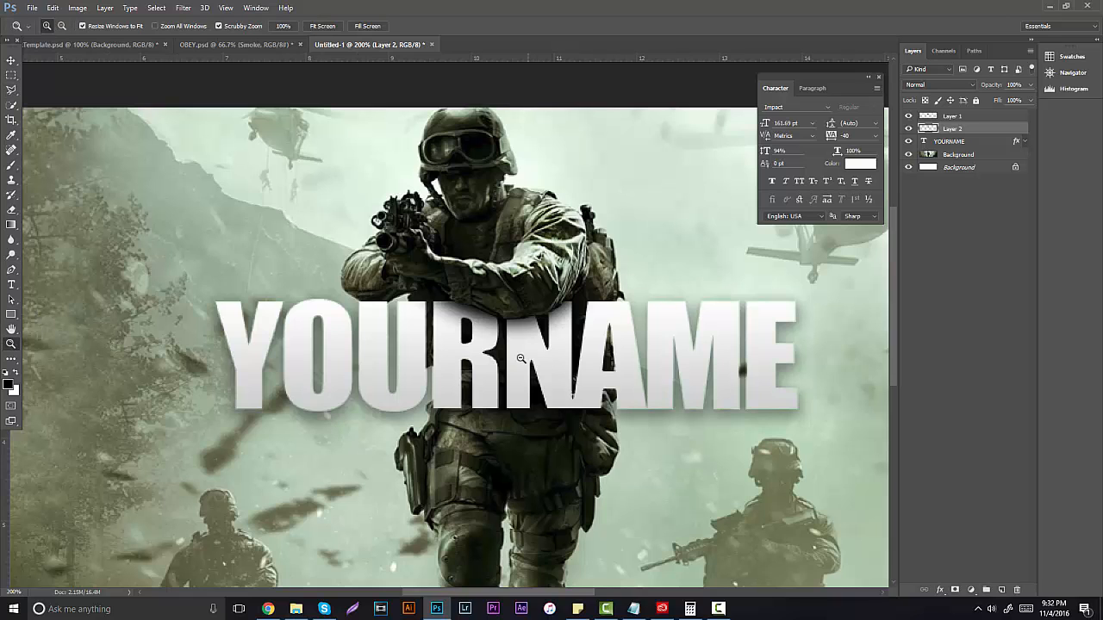
drag(522, 357, 487, 344)
click(487, 344)
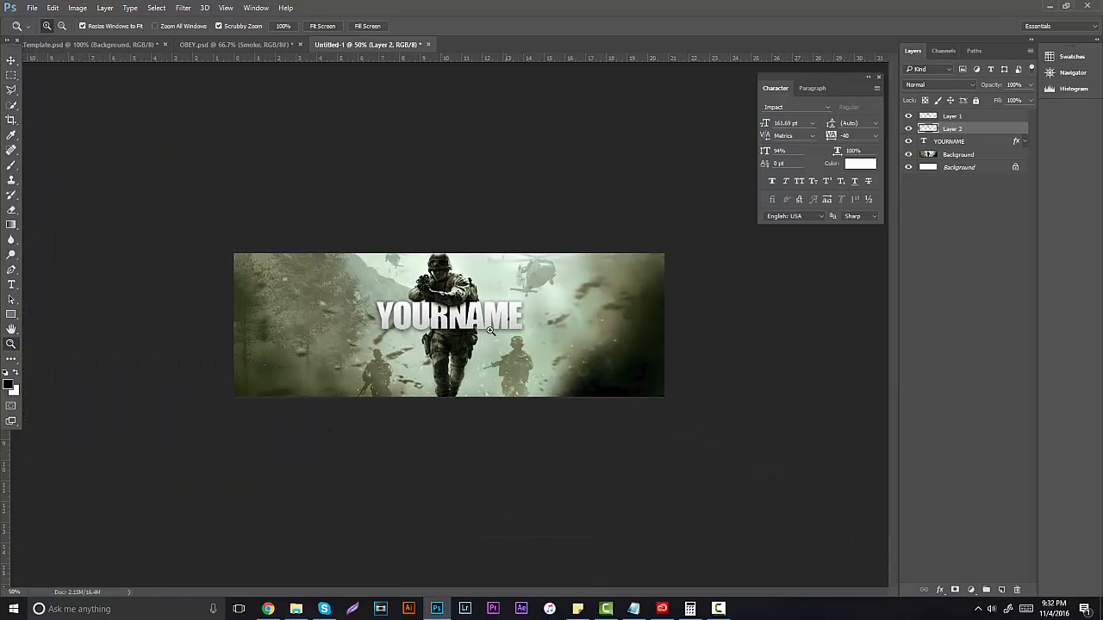
click(435, 324)
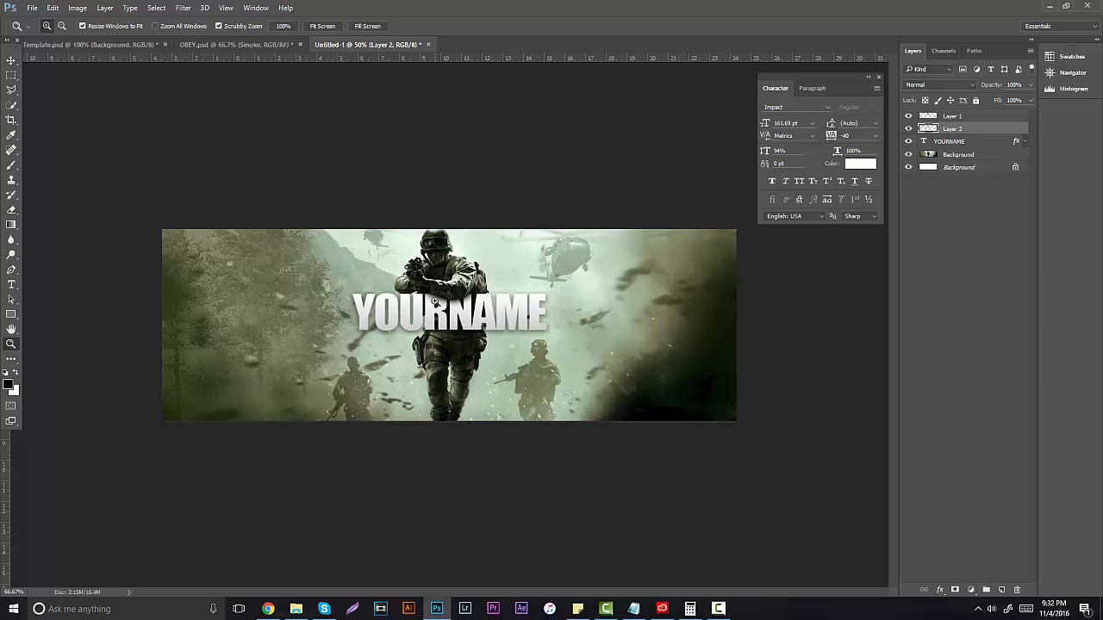
click(469, 320)
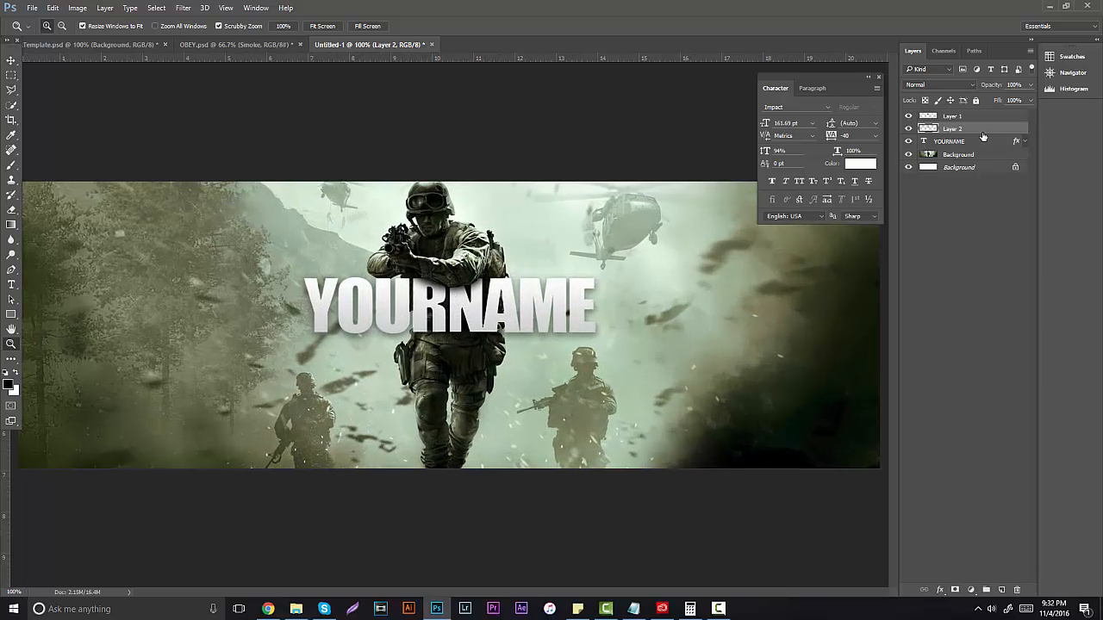
click(466, 303)
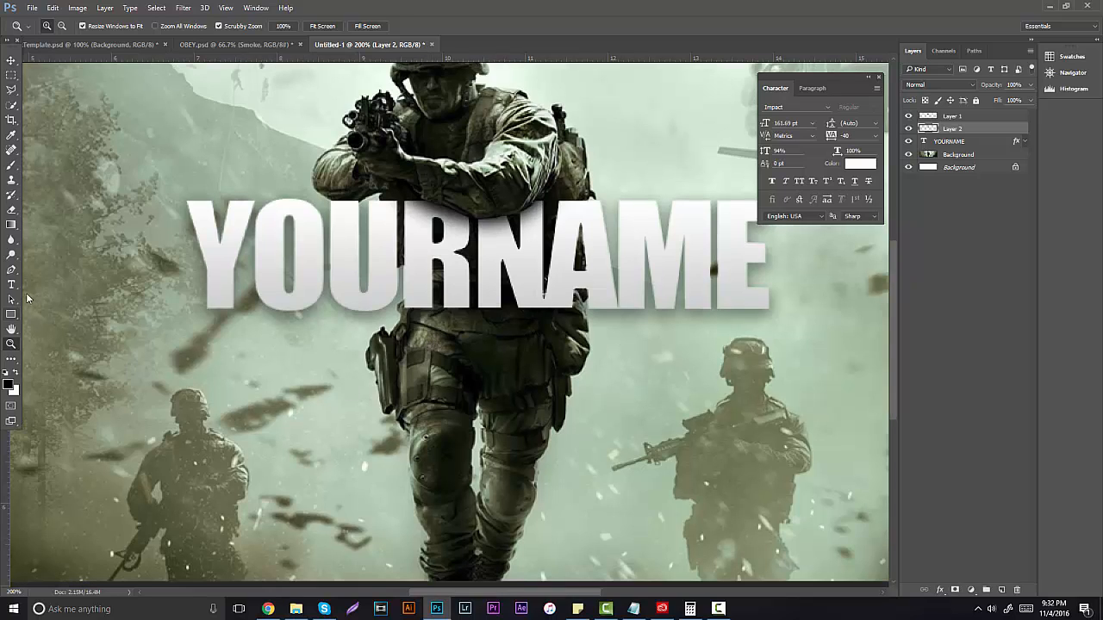
Step: Add the text YOUR TEXT GOES HERE below YOURNAME in Bank Gothic BT at 69.69 pt
click(11, 284)
click(275, 379)
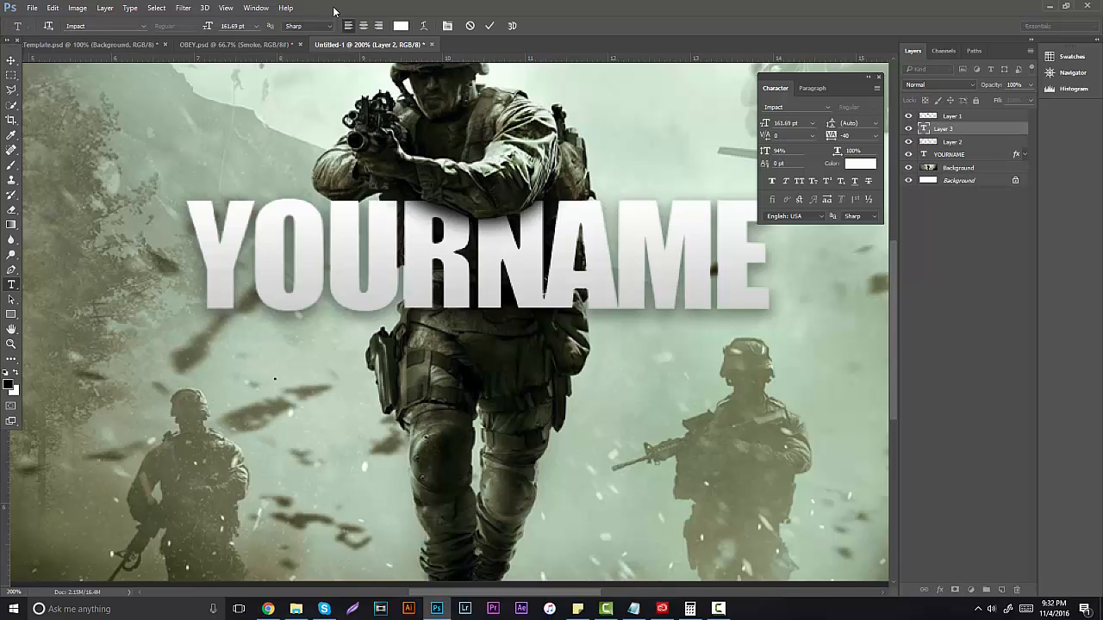
text(bank)
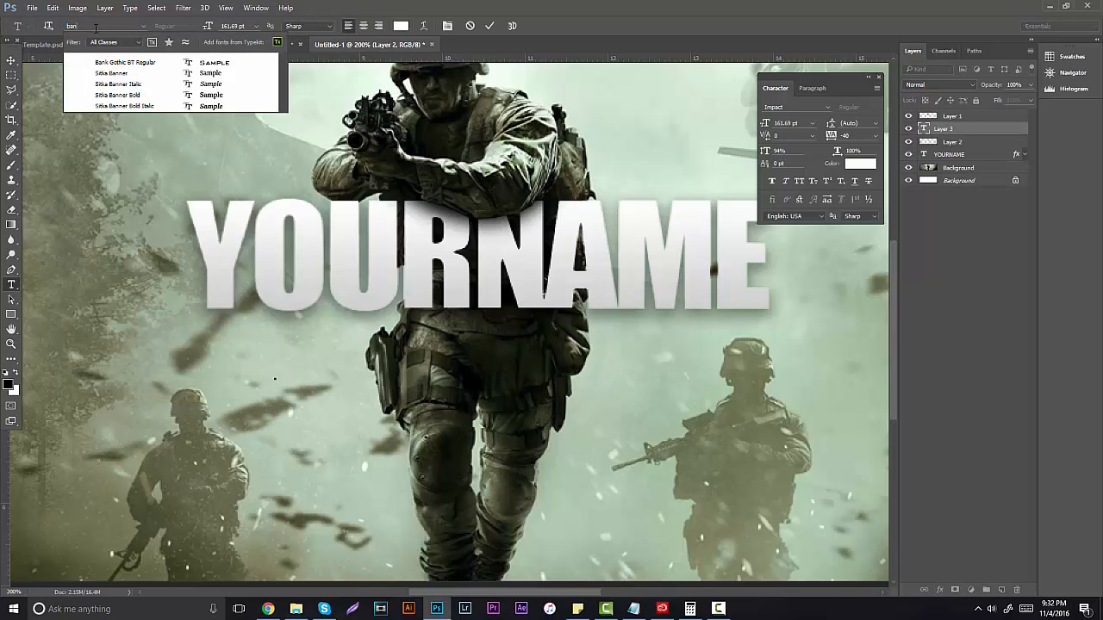
click(135, 63)
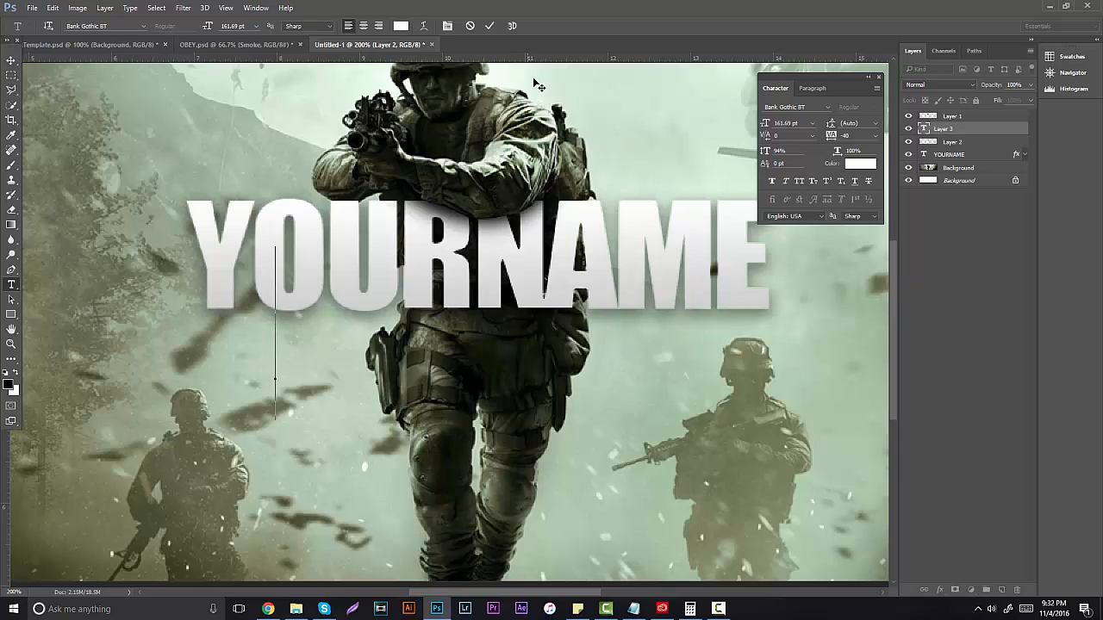
drag(210, 29, 153, 41)
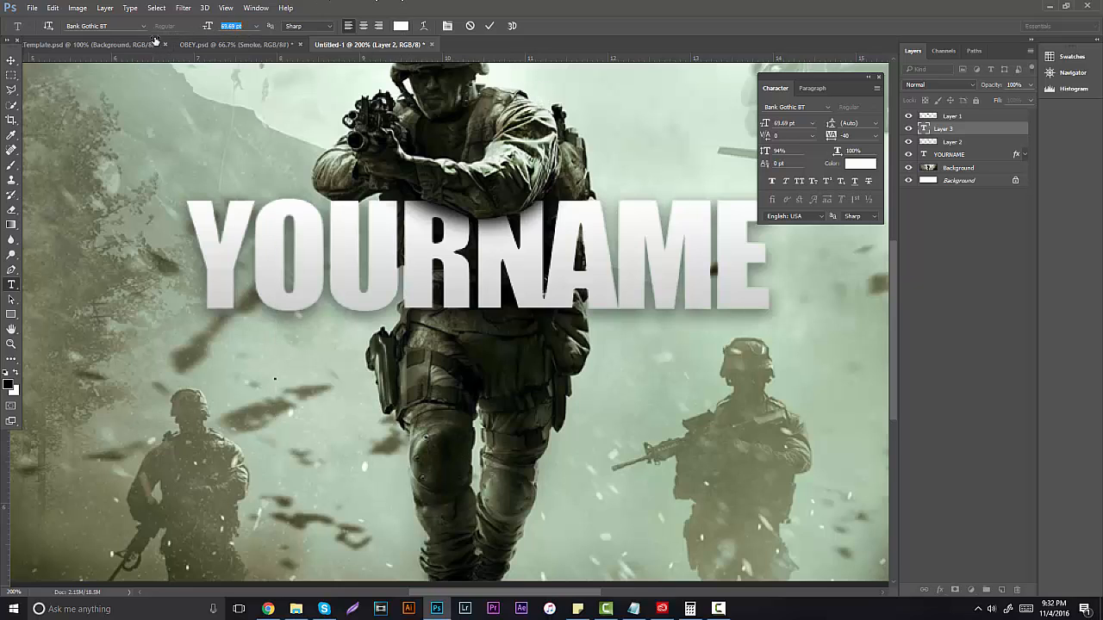
click(276, 378)
text(YOUR)
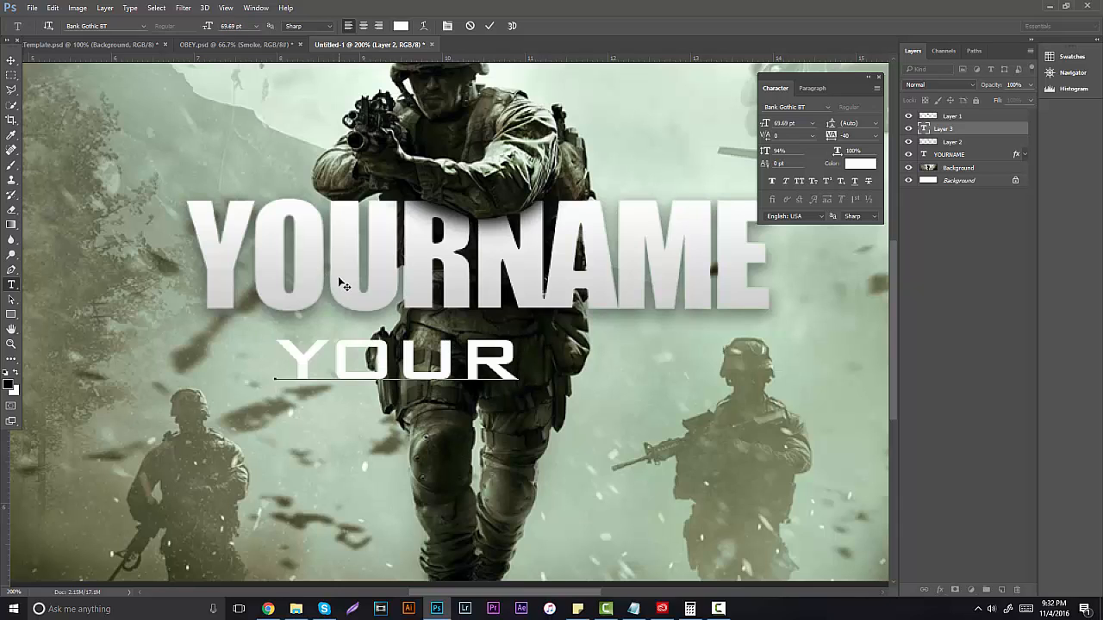
text( TEXT GO)
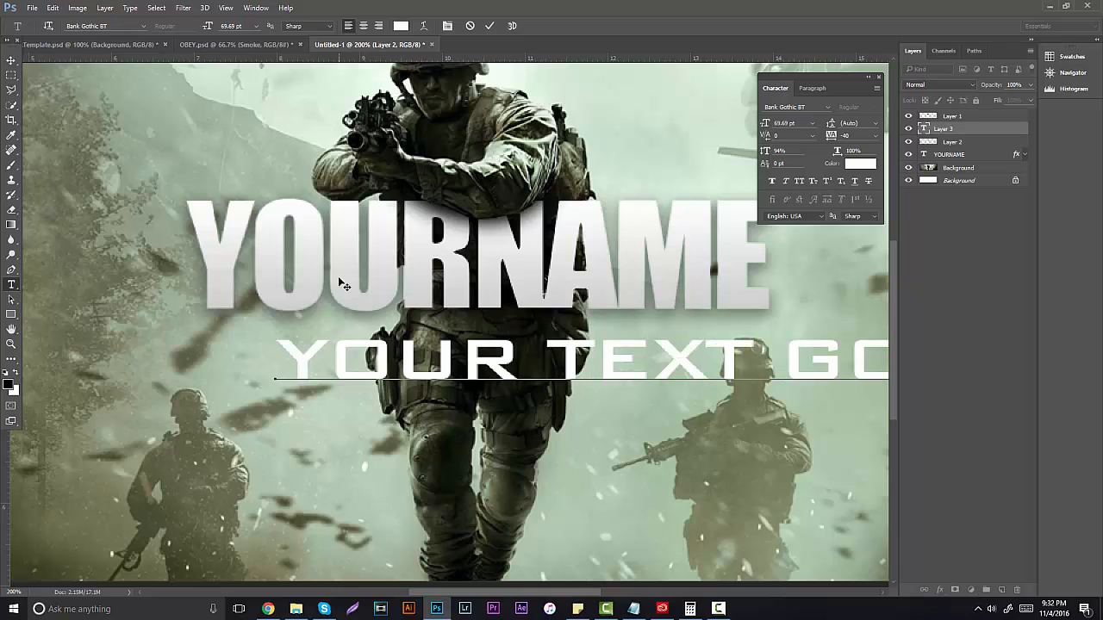
Step: Scale the YOUR TEXT GOES HERE line to the width of YOURNAME and place it directly beneath those letters
click(12, 60)
drag(361, 249, 206, 172)
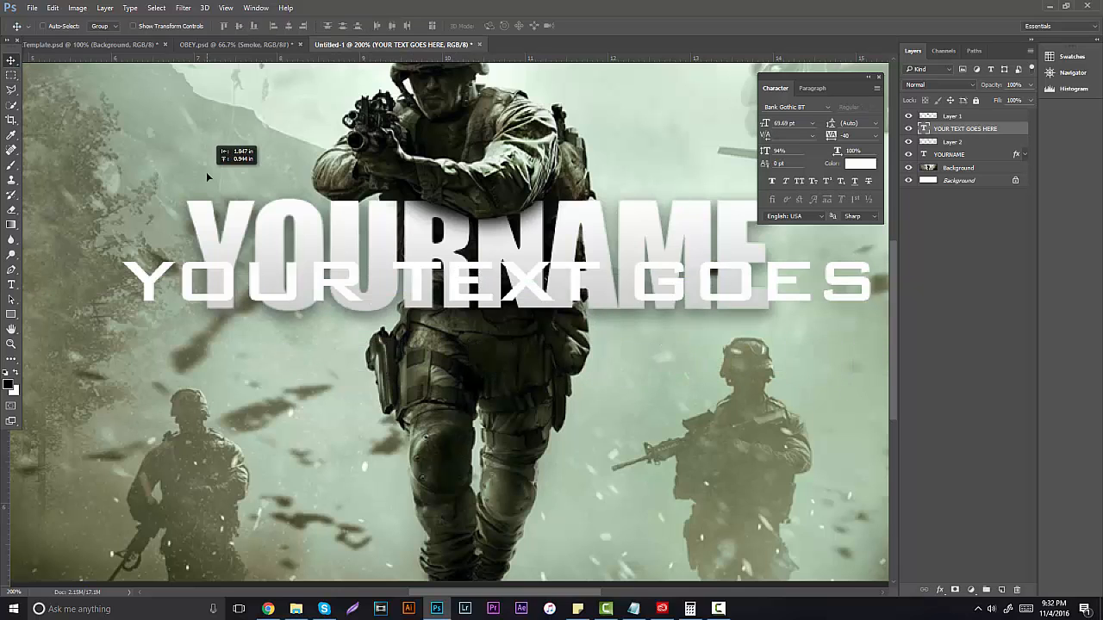
key(ctrl+t)
drag(121, 245, 324, 270)
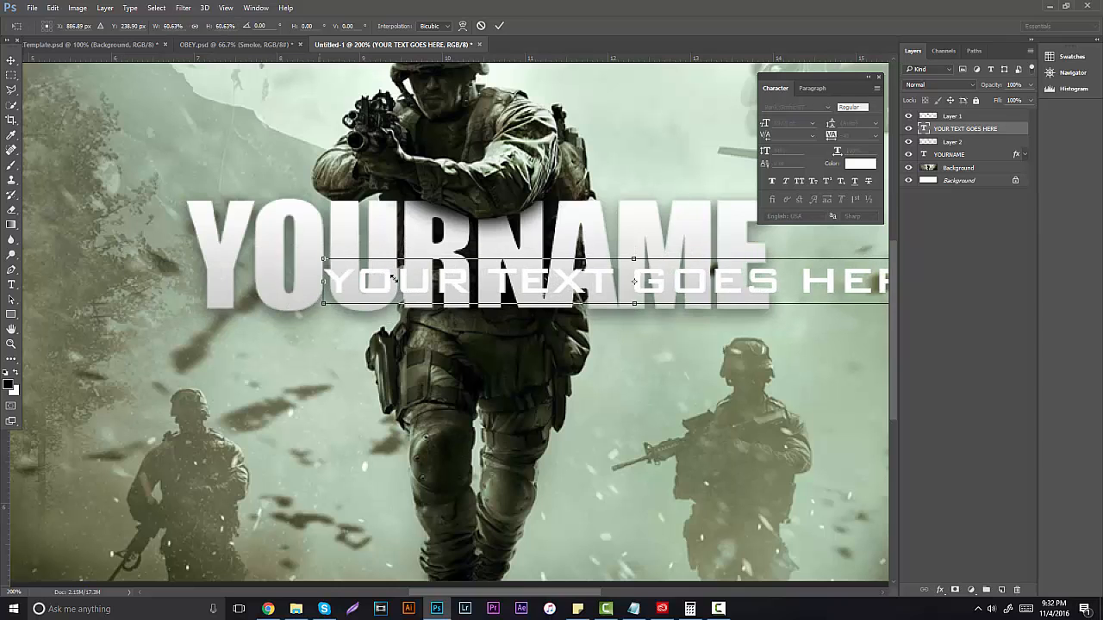
drag(399, 272, 265, 267)
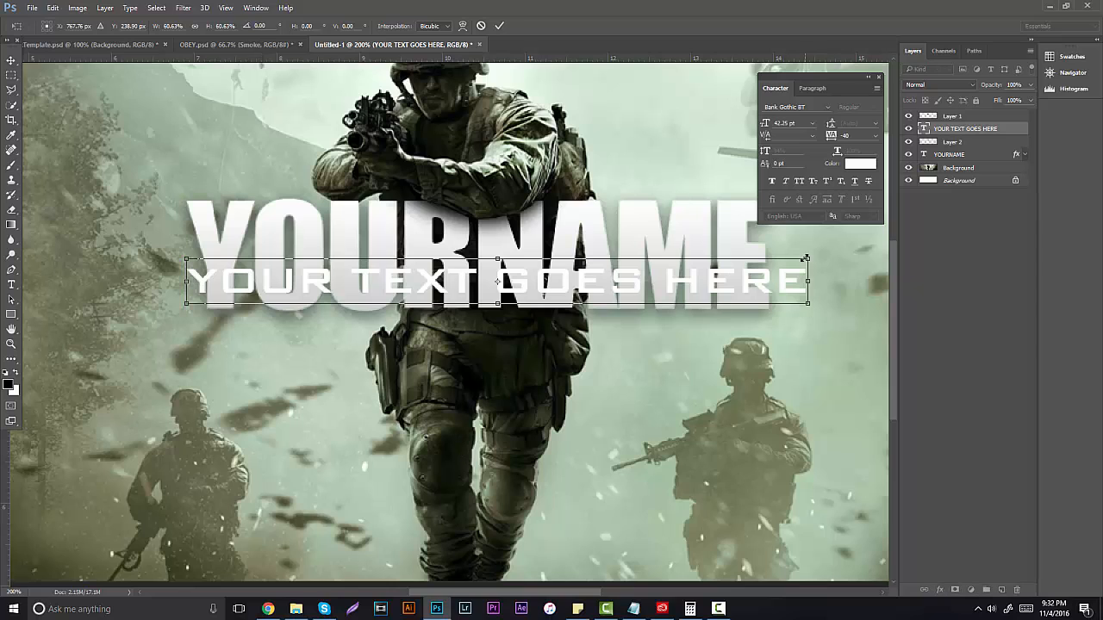
drag(805, 258, 769, 259)
drag(717, 279, 718, 329)
key(Return)
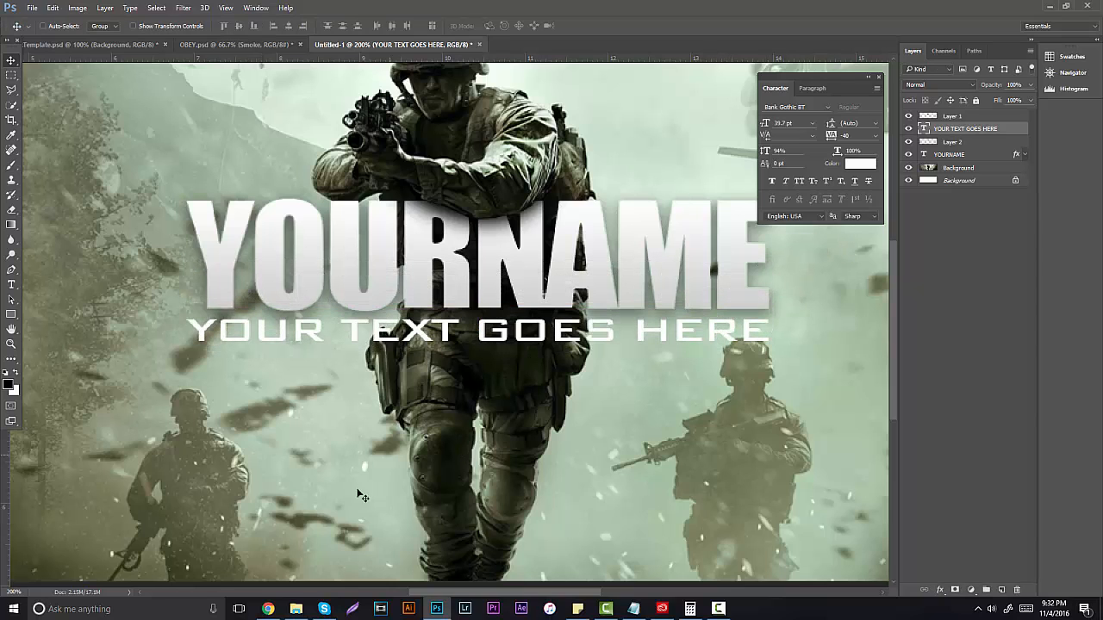
Step: Compare the header with the finished template and move the YOUR TEXT GOES HERE layer below the arm shadow layer
click(113, 45)
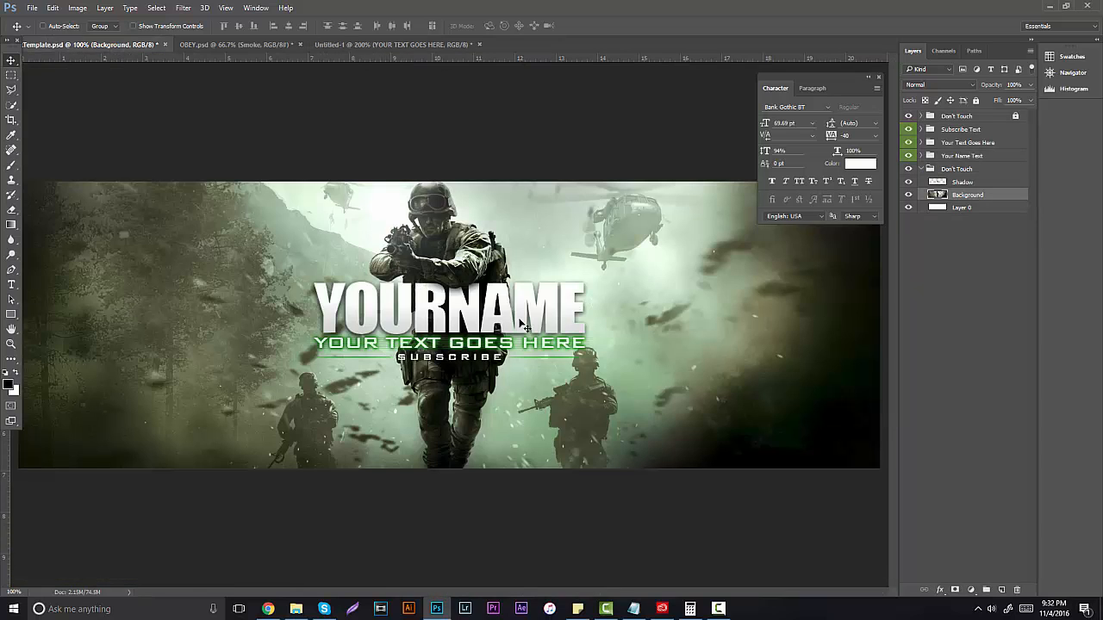
click(393, 44)
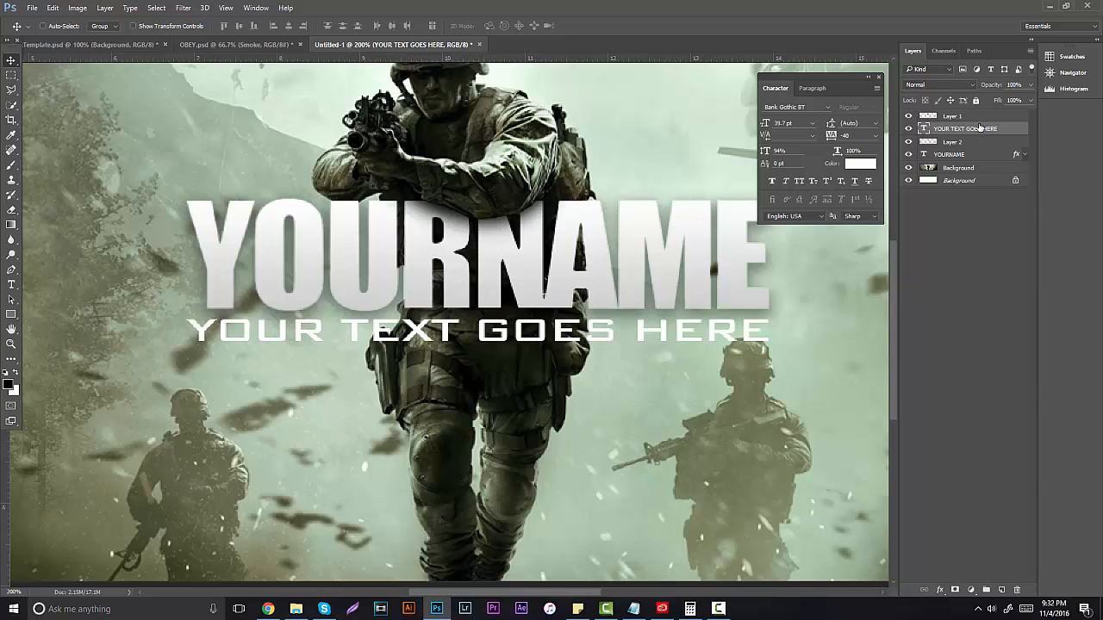
right_click(980, 128)
key(Escape)
drag(965, 128, 958, 144)
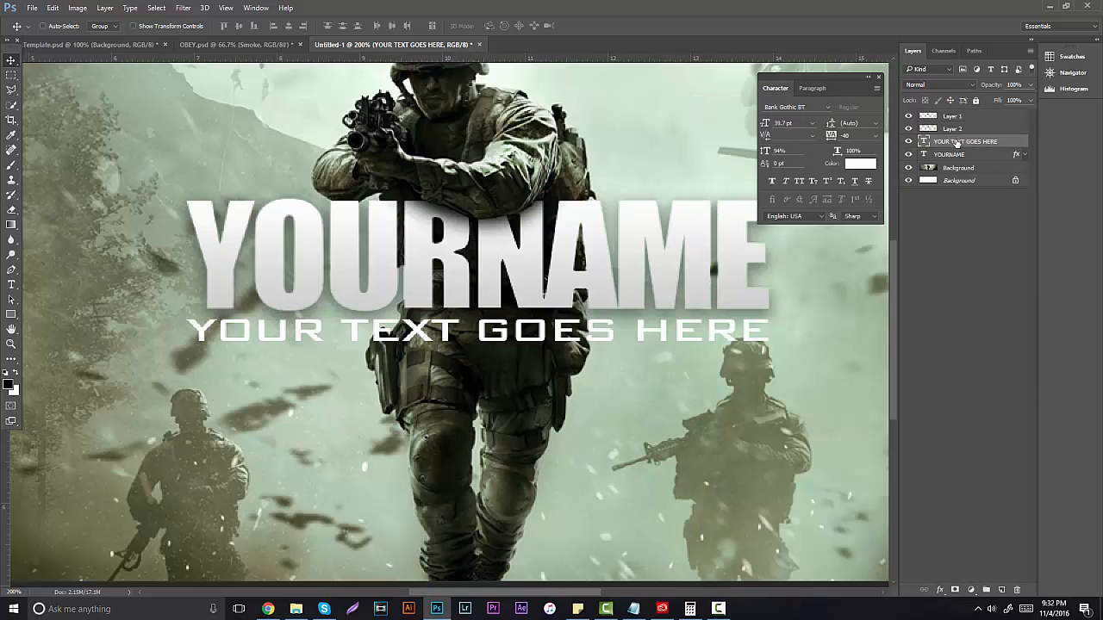
Step: Give the YOUR TEXT GOES HERE layer a green #208807 Outer Glow with Normal blending, 77% opacity, 8% spread and 8 px size
right_click(956, 143)
click(747, 104)
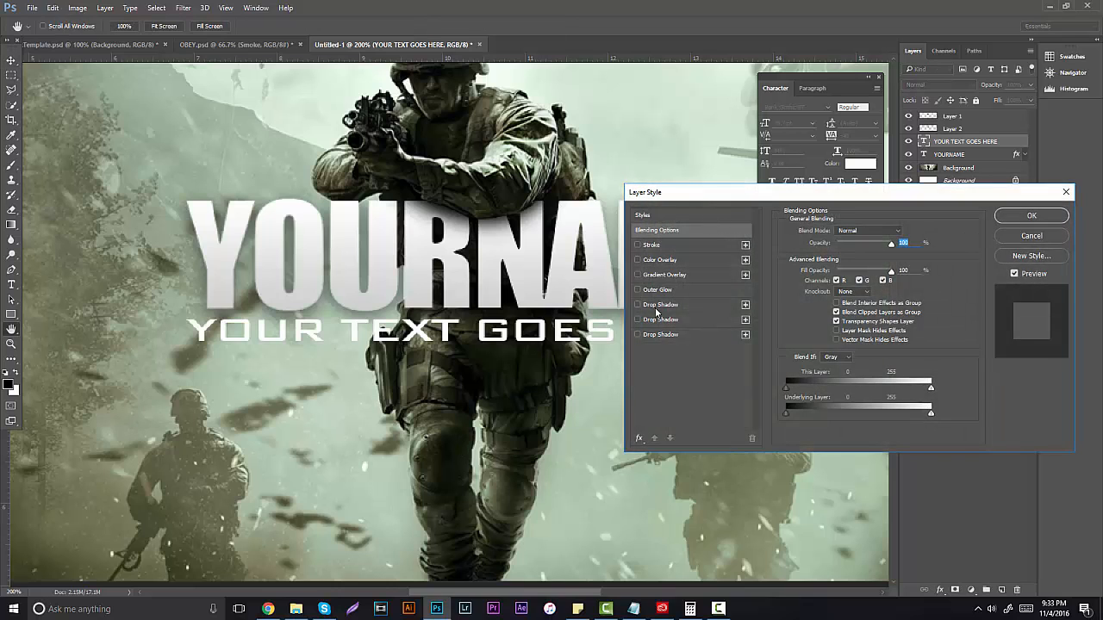
click(652, 290)
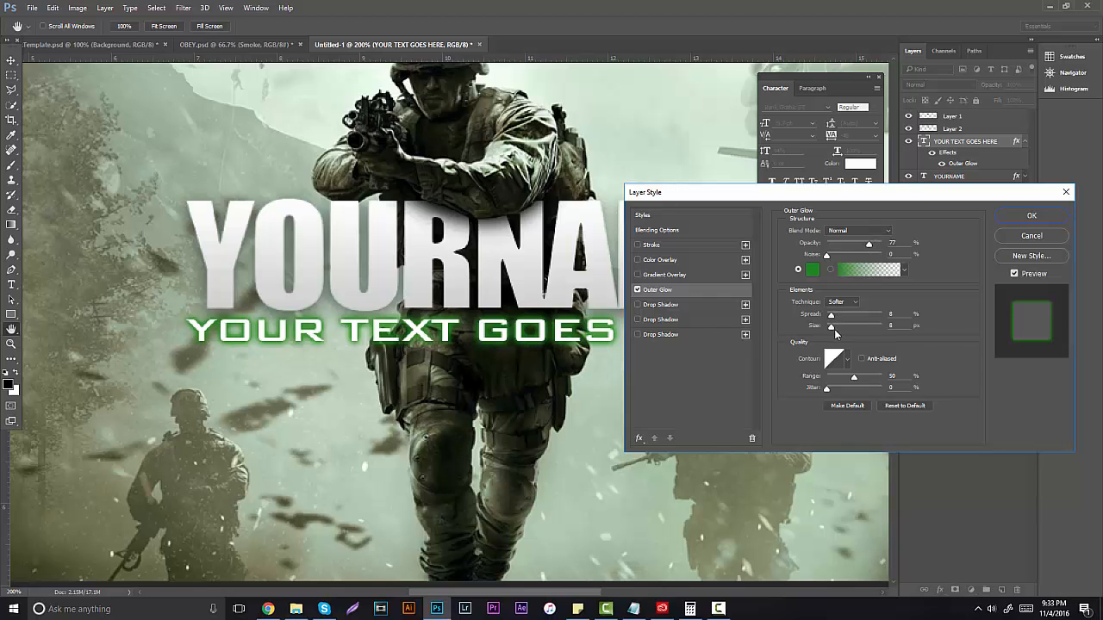
click(813, 271)
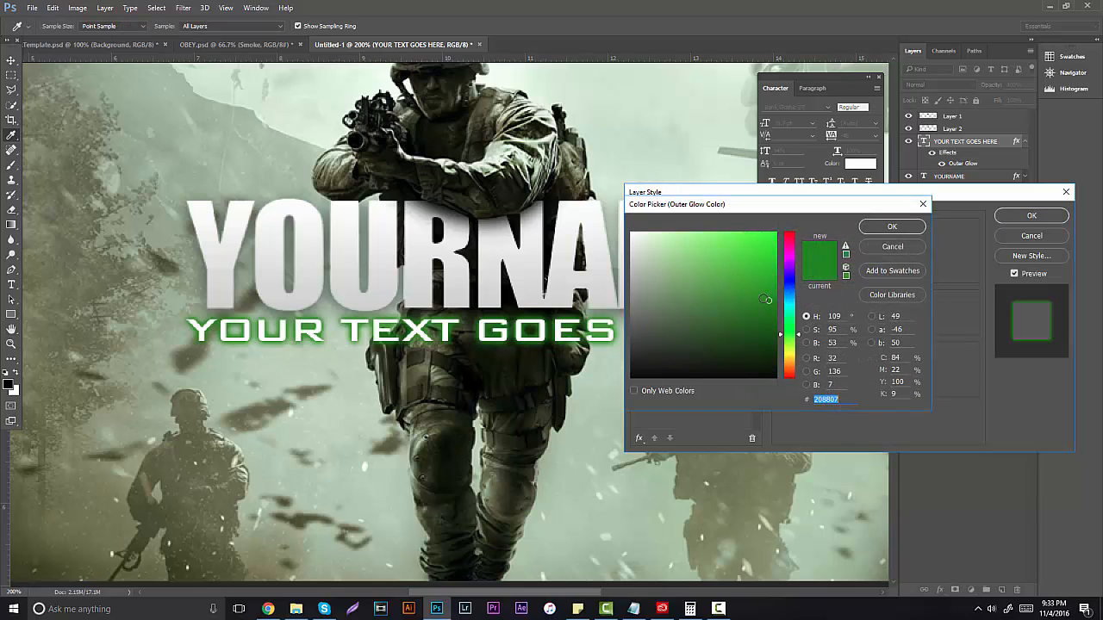
click(868, 227)
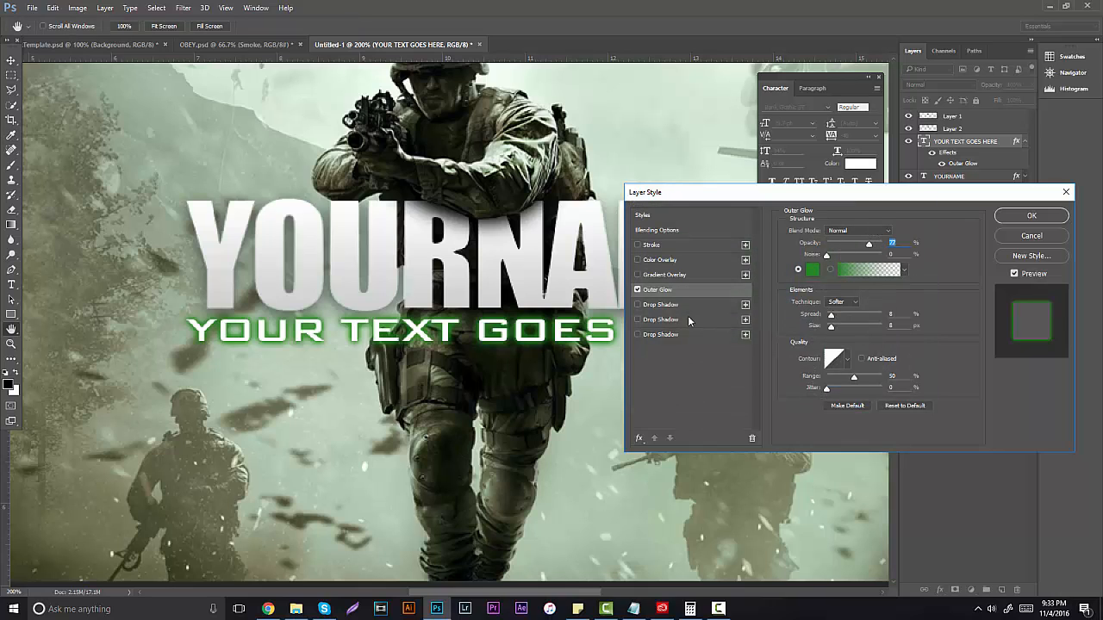
click(1031, 217)
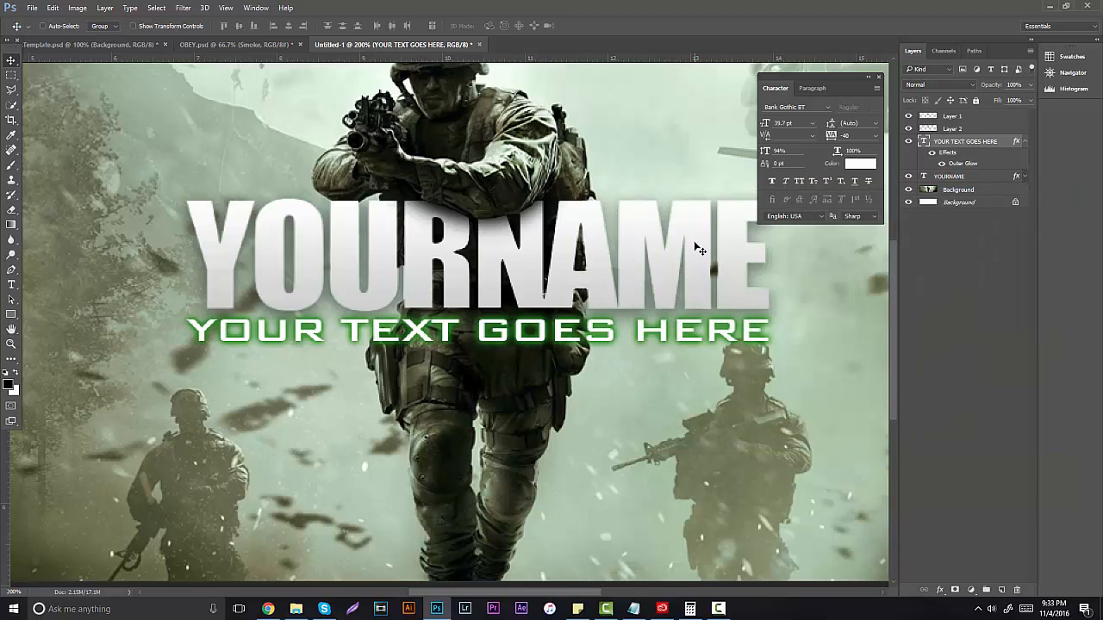
Step: Create a new layer above the YOUR TEXT GOES HERE layer and set the foreground colour to green #43992f
click(1001, 590)
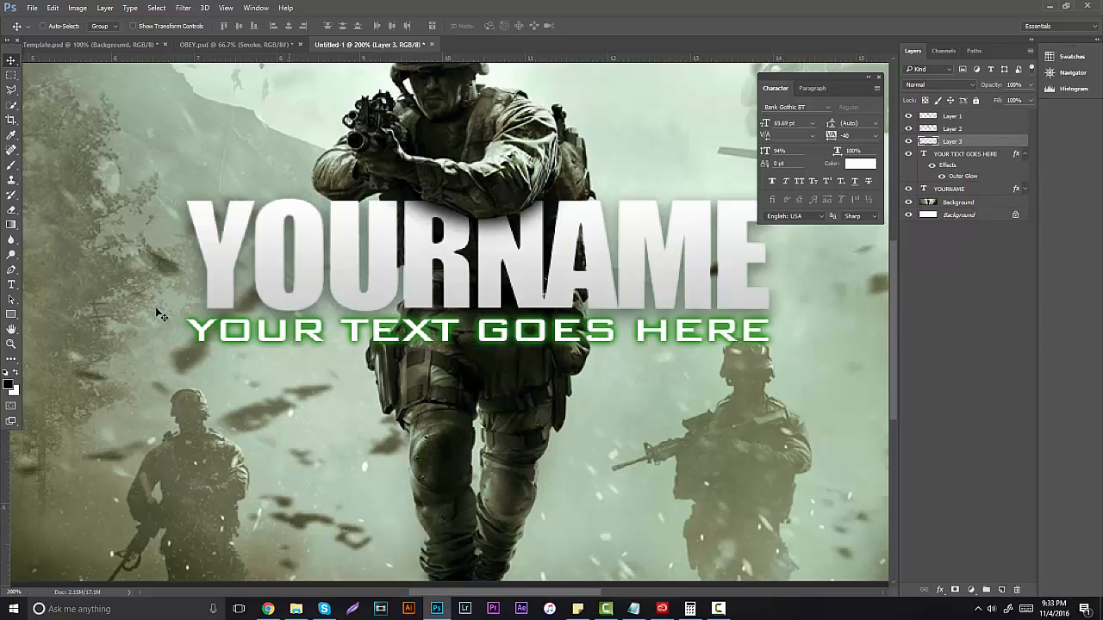
click(9, 384)
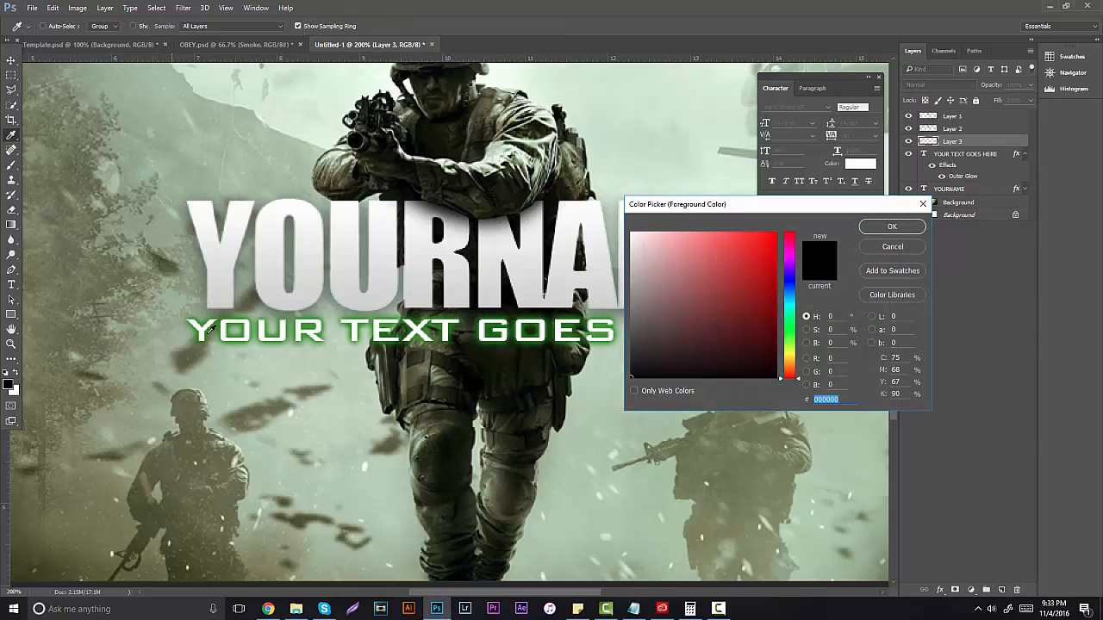
drag(222, 327, 233, 323)
click(732, 287)
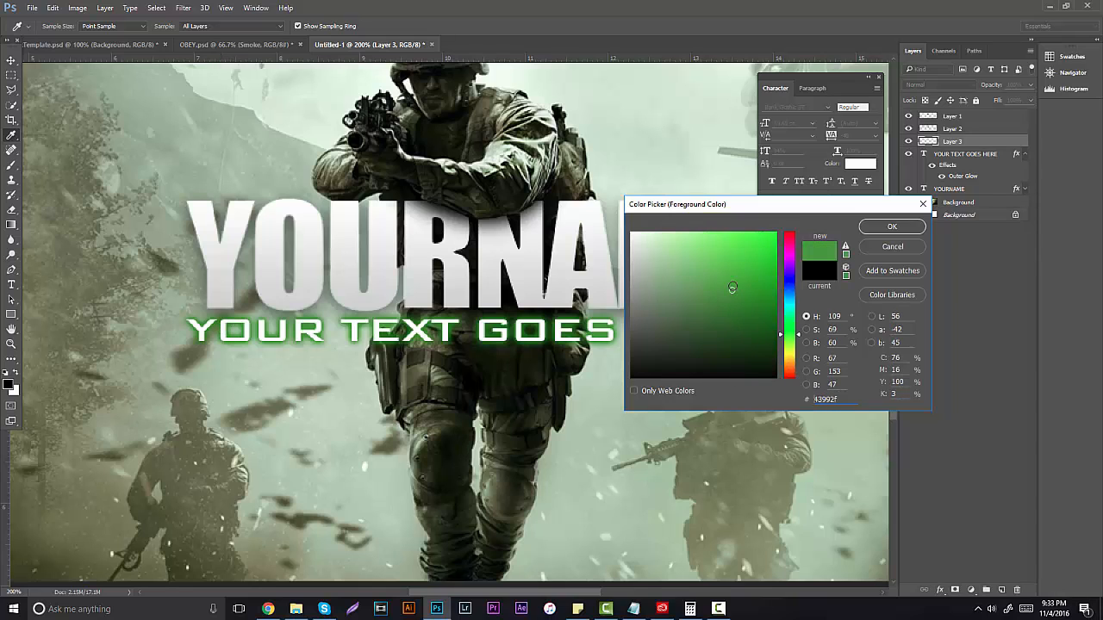
click(891, 226)
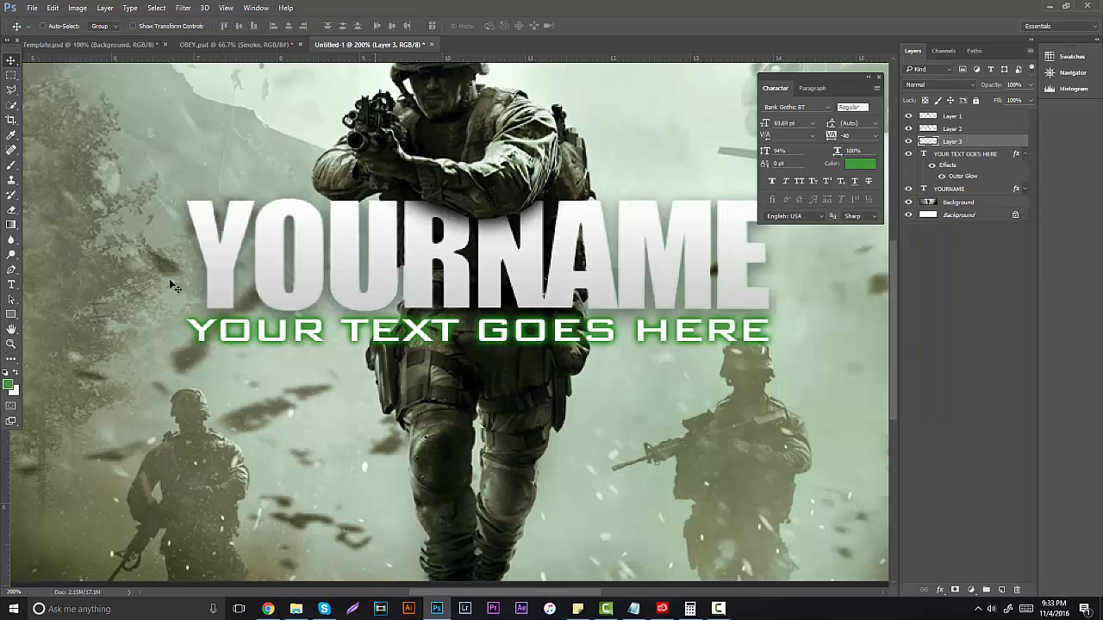
Step: Draw a 613 px wide, 1 px high green line across the subtitle and duplicate it into eight lines spaced 3 px apart
click(12, 316)
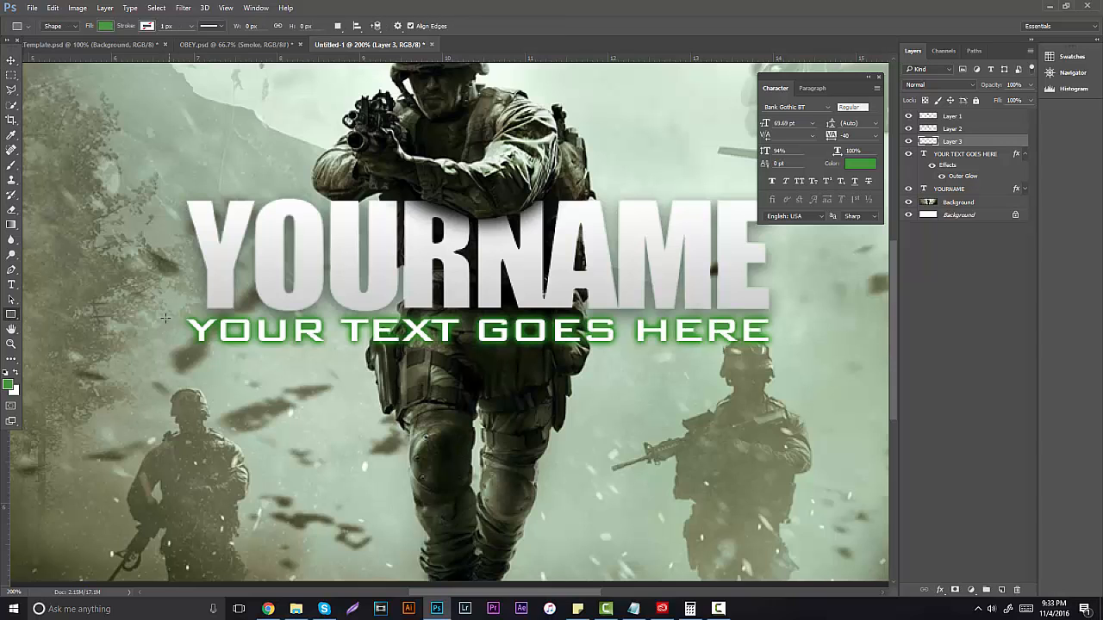
drag(155, 321, 859, 321)
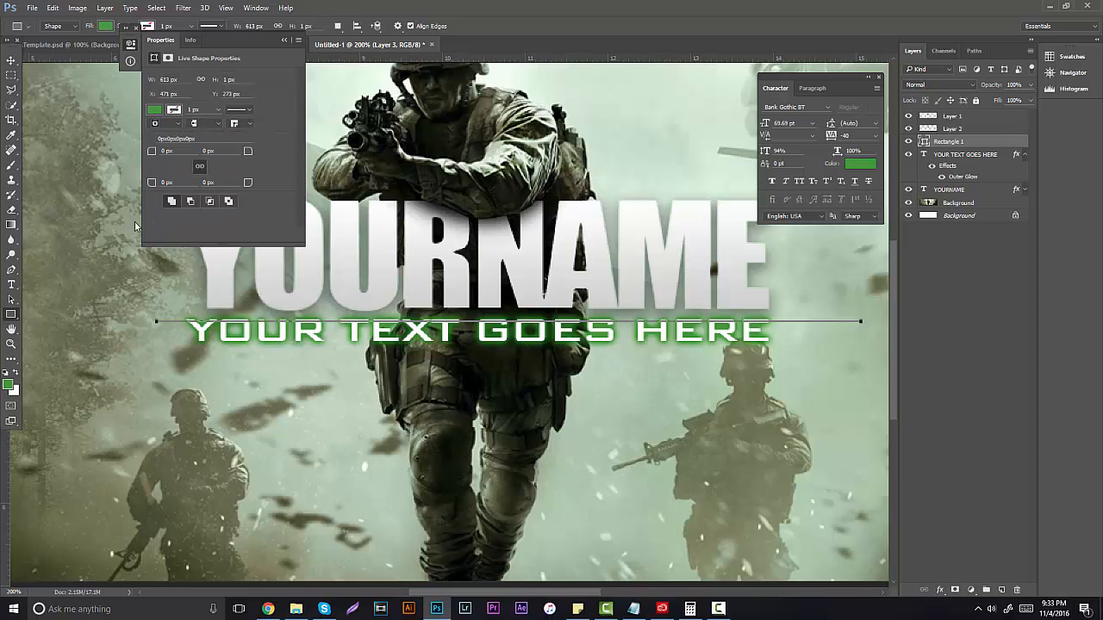
click(11, 344)
drag(147, 325, 232, 315)
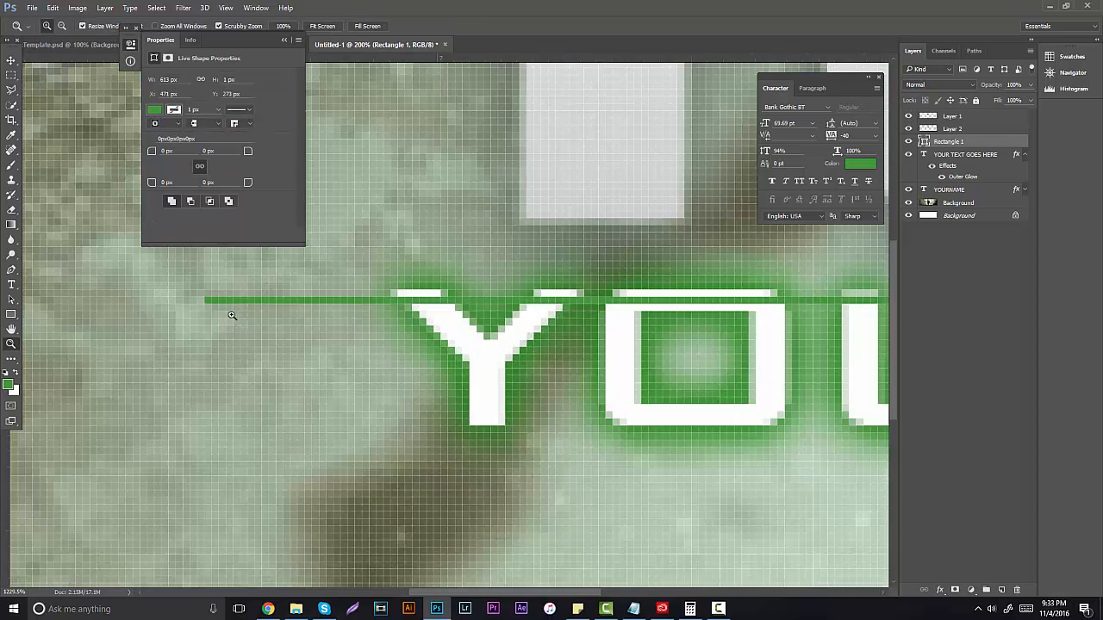
key(v)
drag(329, 257, 469, 410)
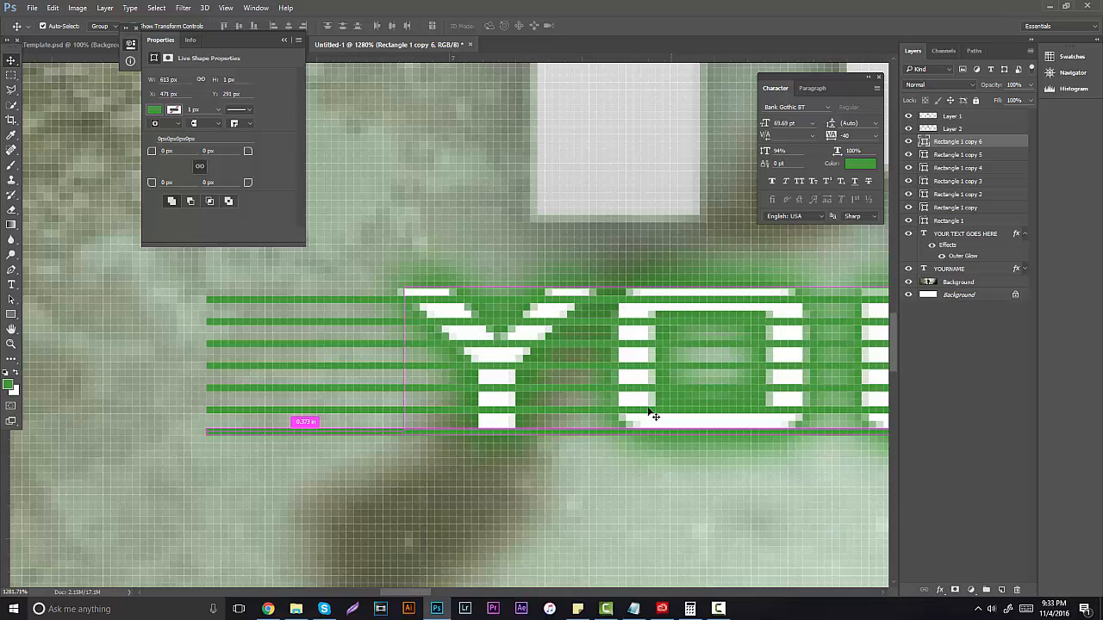
drag(653, 416, 653, 301)
Step: Merge the Rectangle 1 layer and its seven copies into one layer
click(11, 344)
drag(510, 343, 411, 348)
click(504, 351)
drag(629, 334, 537, 356)
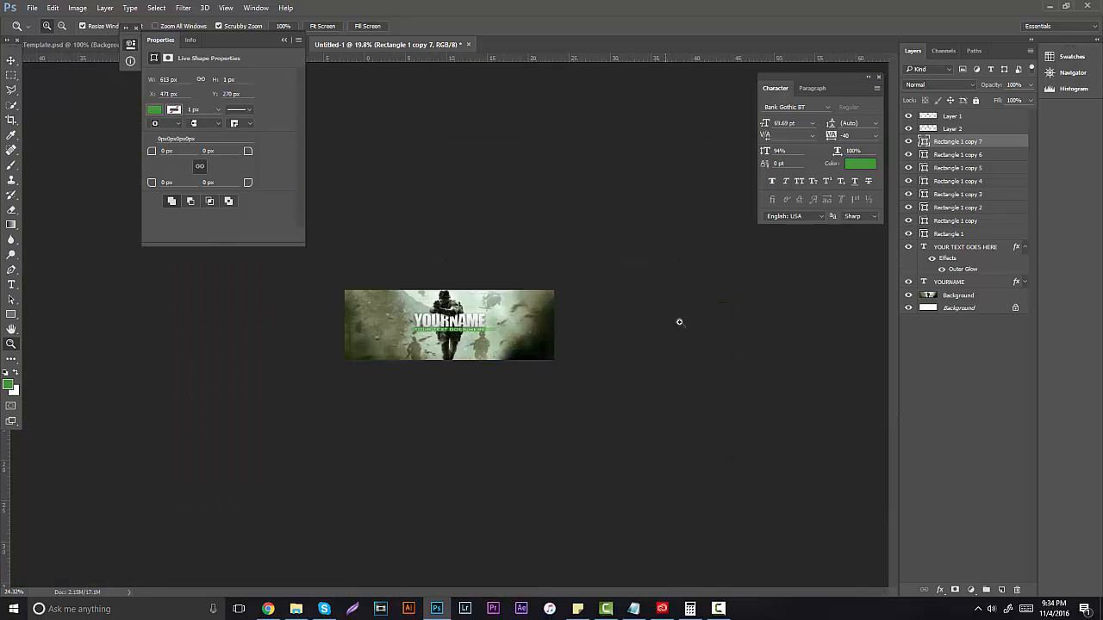
drag(417, 335, 477, 325)
click(476, 325)
drag(669, 283, 647, 282)
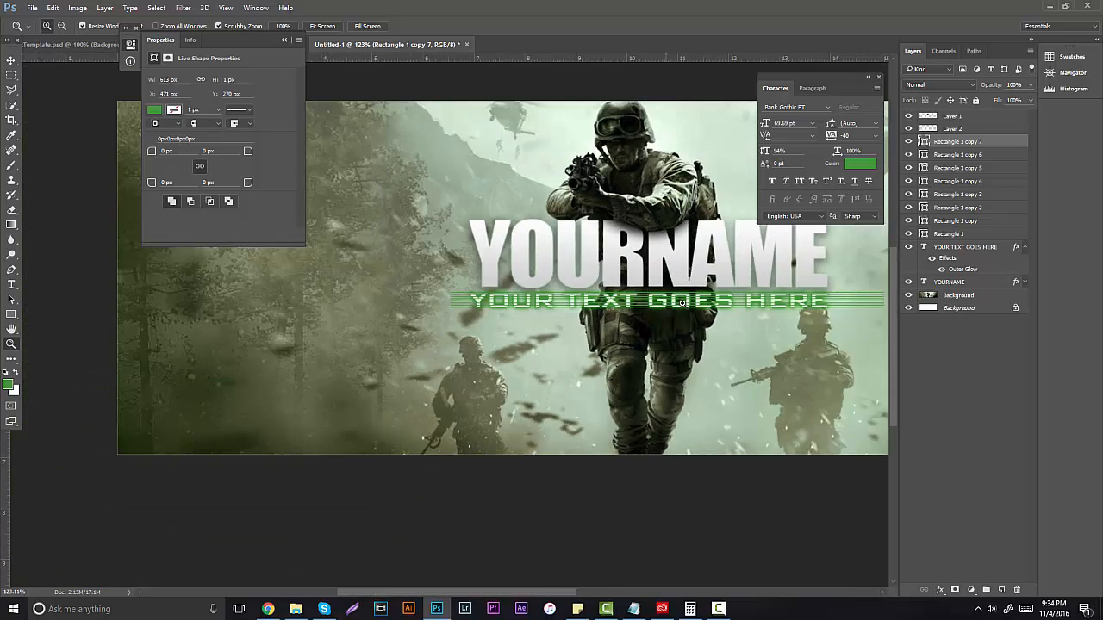
click(720, 280)
drag(561, 592, 593, 592)
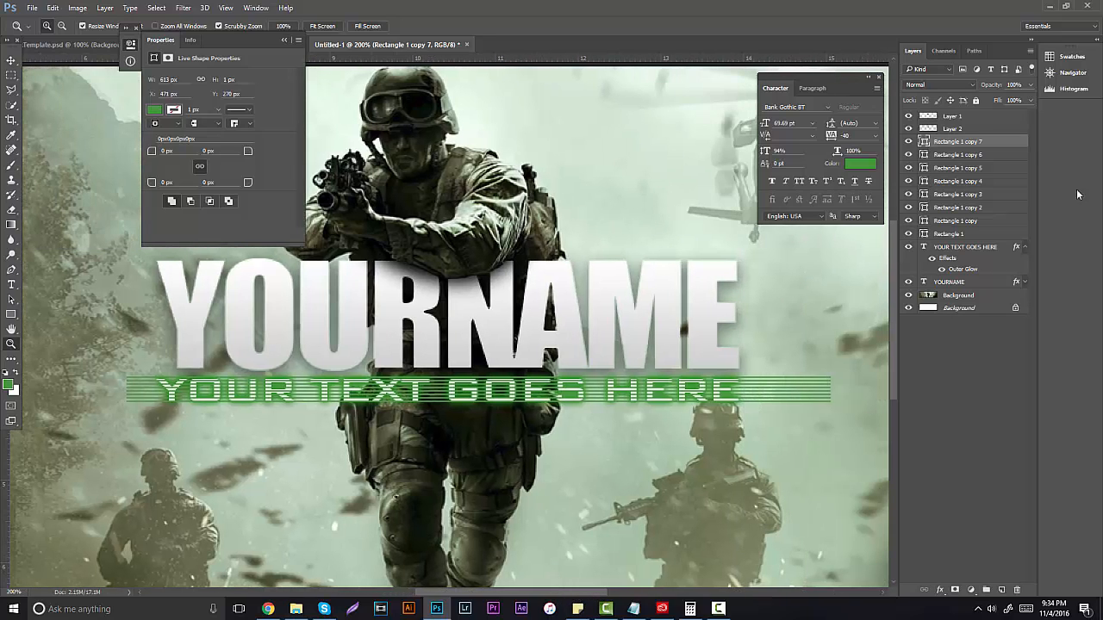
shift+click(948, 233)
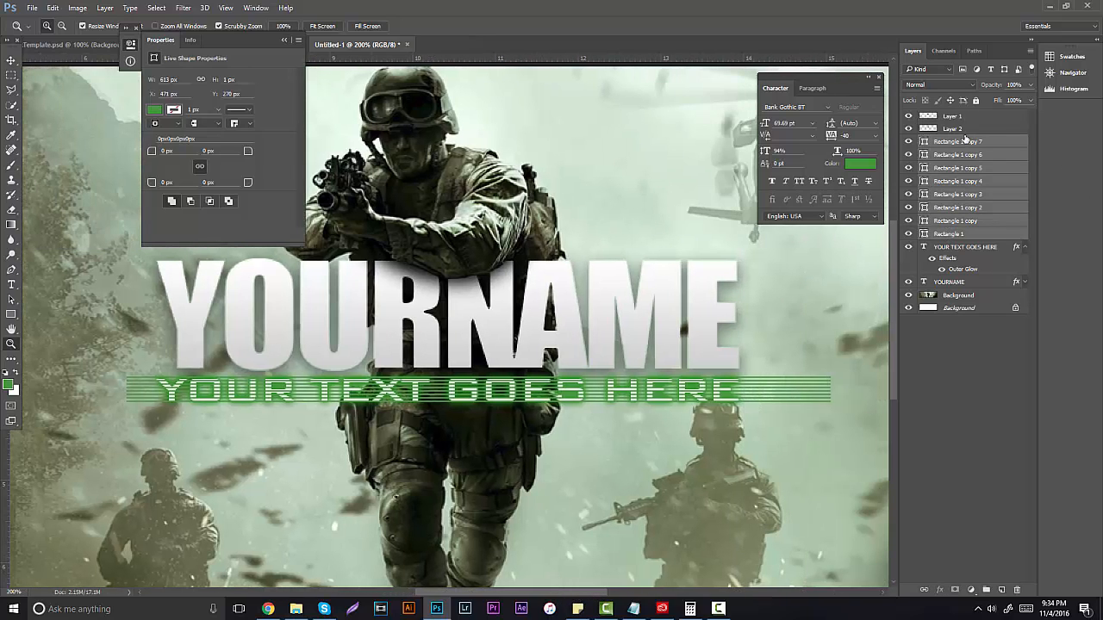
key(ctrl+e)
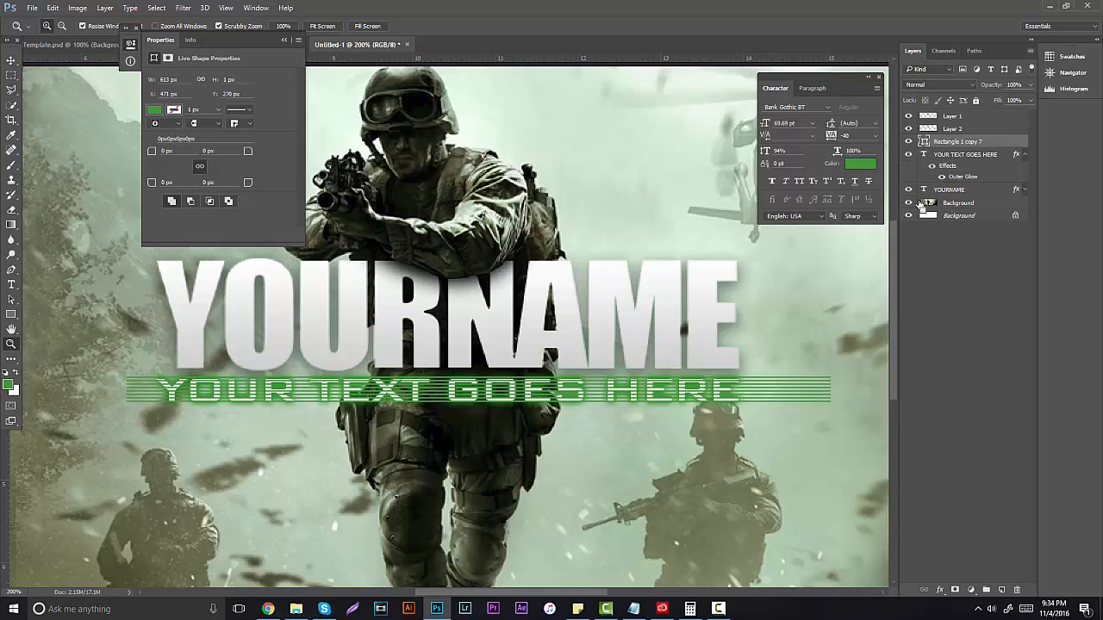
Step: Shift the merged lines slightly left to centre them on the subtitle and rasterize their layer
click(11, 60)
drag(487, 277, 456, 277)
right_click(961, 143)
click(834, 228)
Step: Lower the line layer's opacity to 50%
click(922, 83)
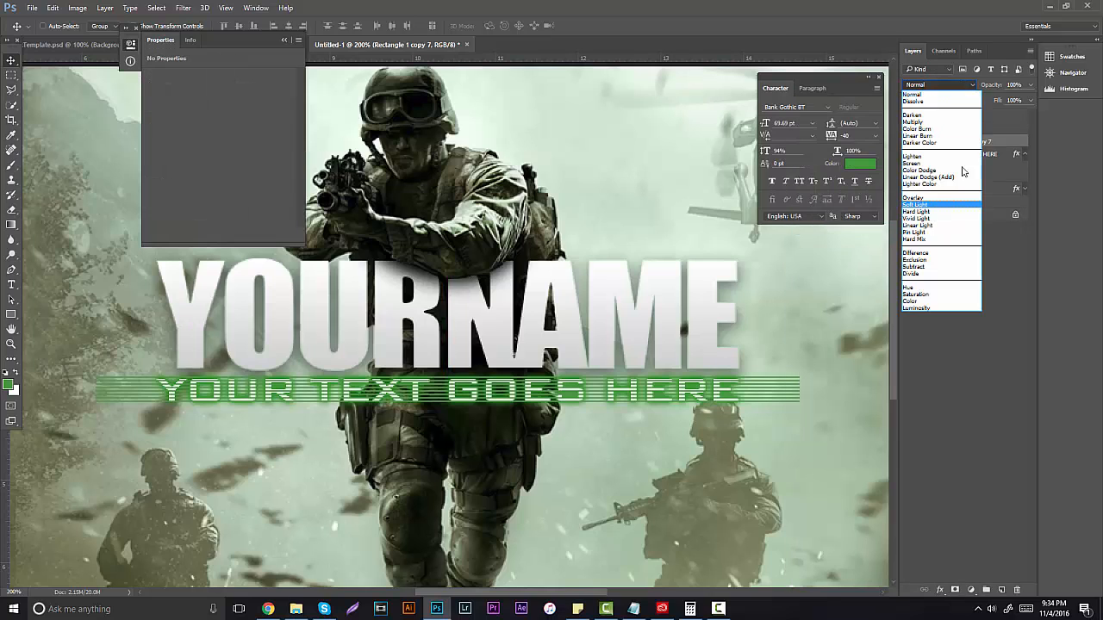
click(1032, 82)
drag(1005, 98, 997, 100)
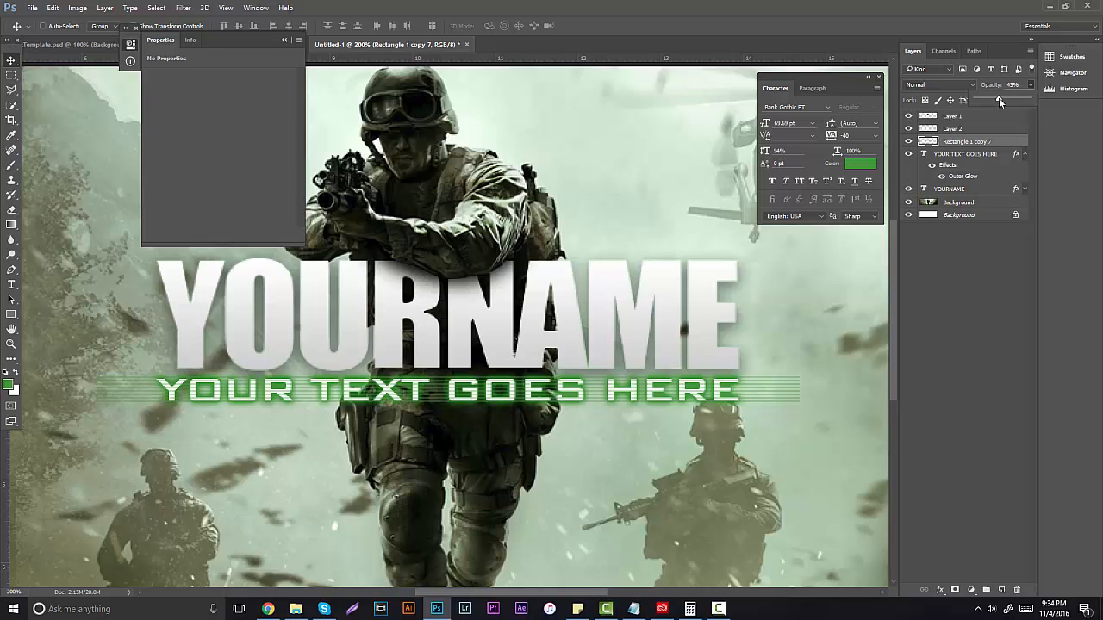
Step: Apply a Motion Blur to the line layer with a 0° angle and a distance of 176 pixels
click(183, 7)
mouse_move(239, 135)
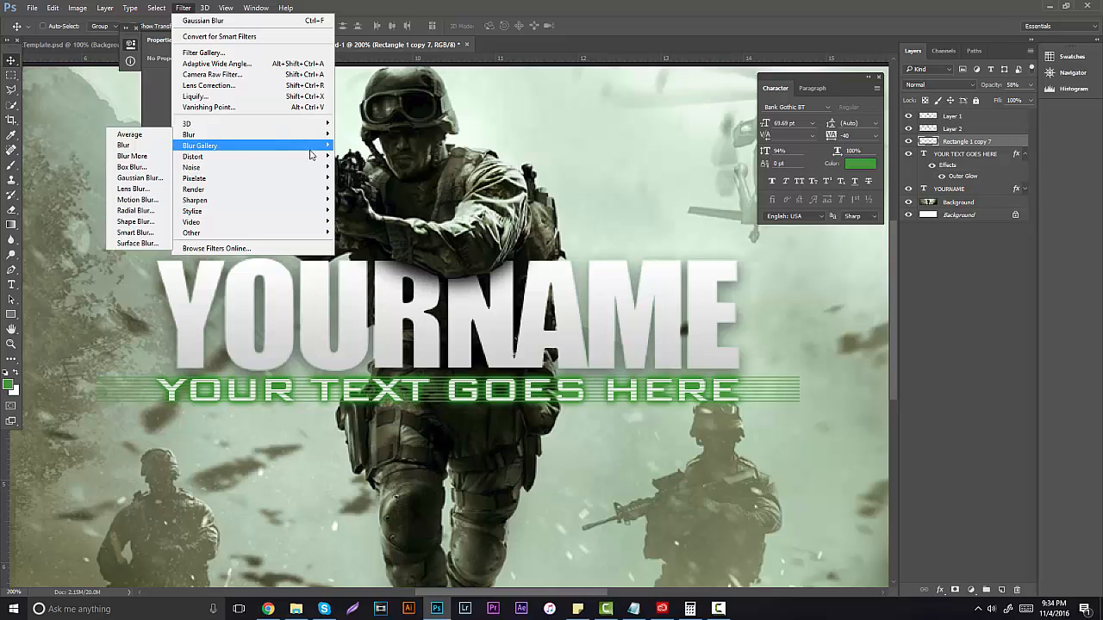
click(137, 200)
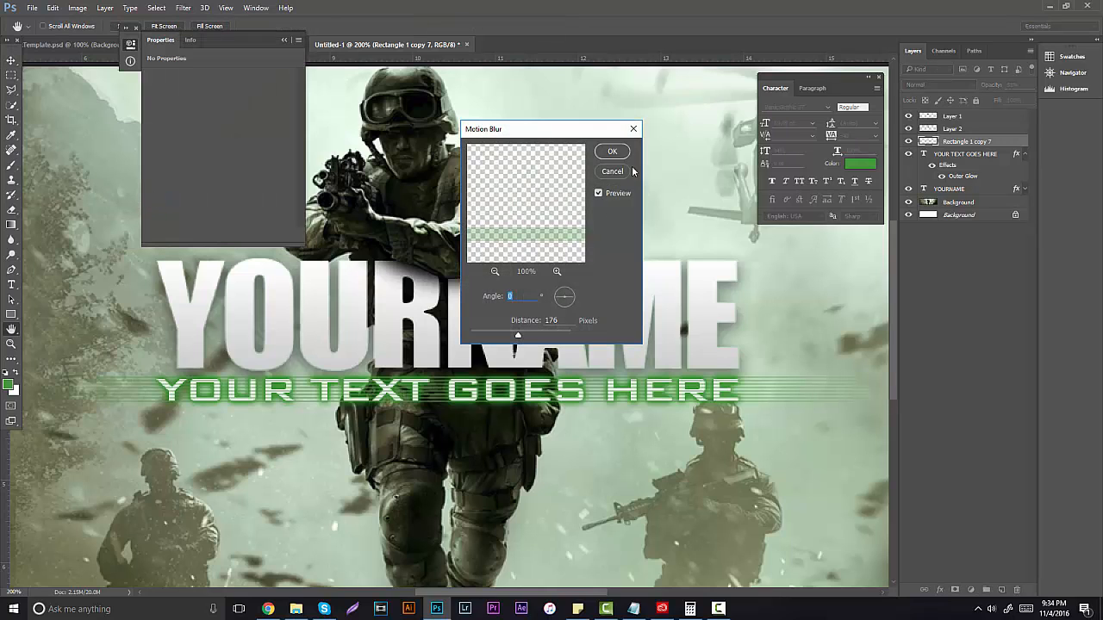
click(613, 151)
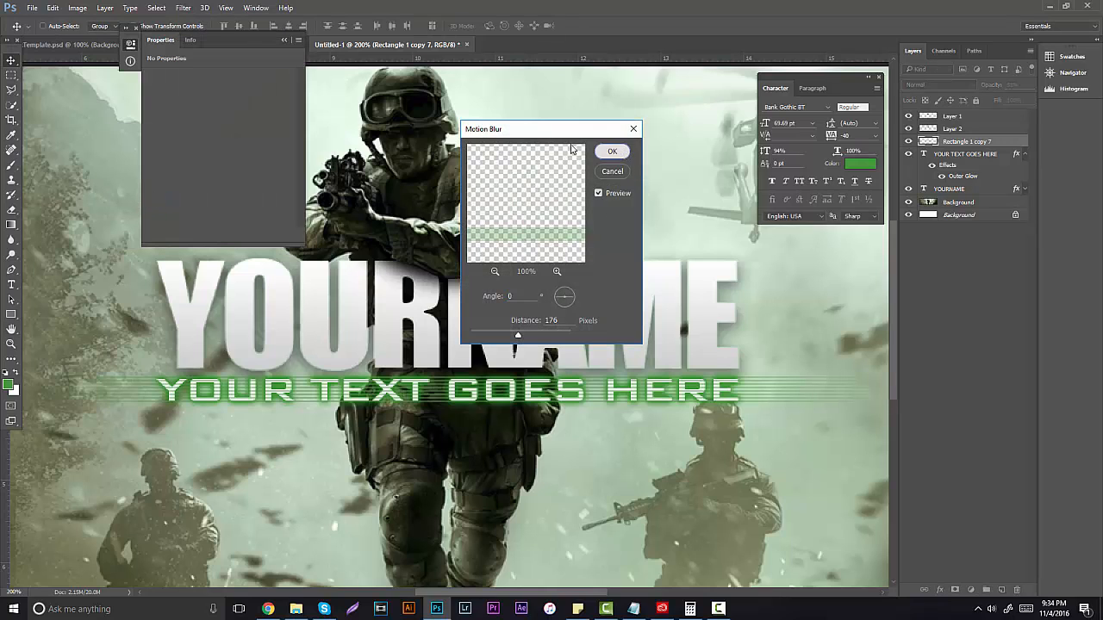
Step: Erase the line ends sticking out on both sides of the subtitle with a soft 243 px eraser at 0% hardness
click(10, 210)
click(54, 26)
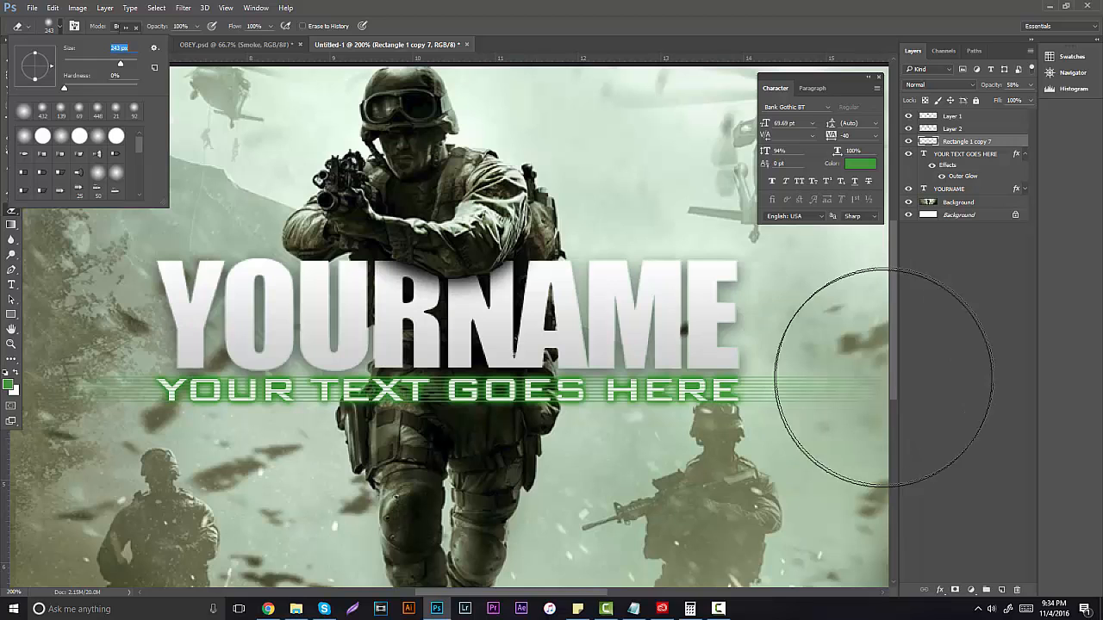
click(11, 344)
mouse_move(298, 302)
mouse_down()
mouse_move(251, 303)
mouse_move(276, 302)
mouse_up()
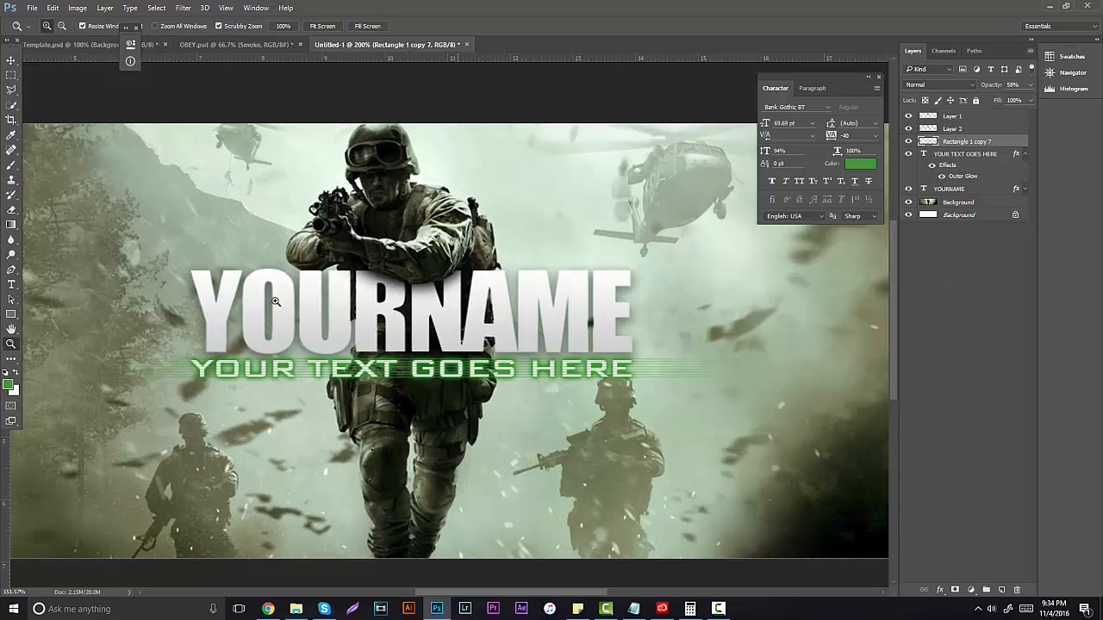
click(12, 211)
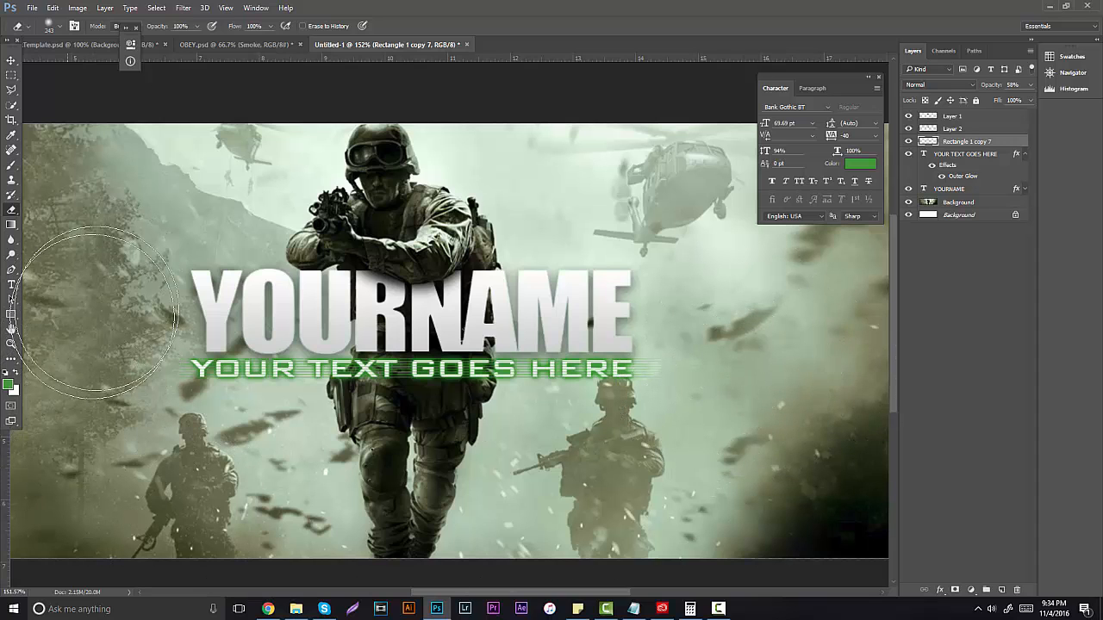
Step: Try the Soft Light blend mode on the line layer at 100% opacity, and return its blending to Normal
click(11, 344)
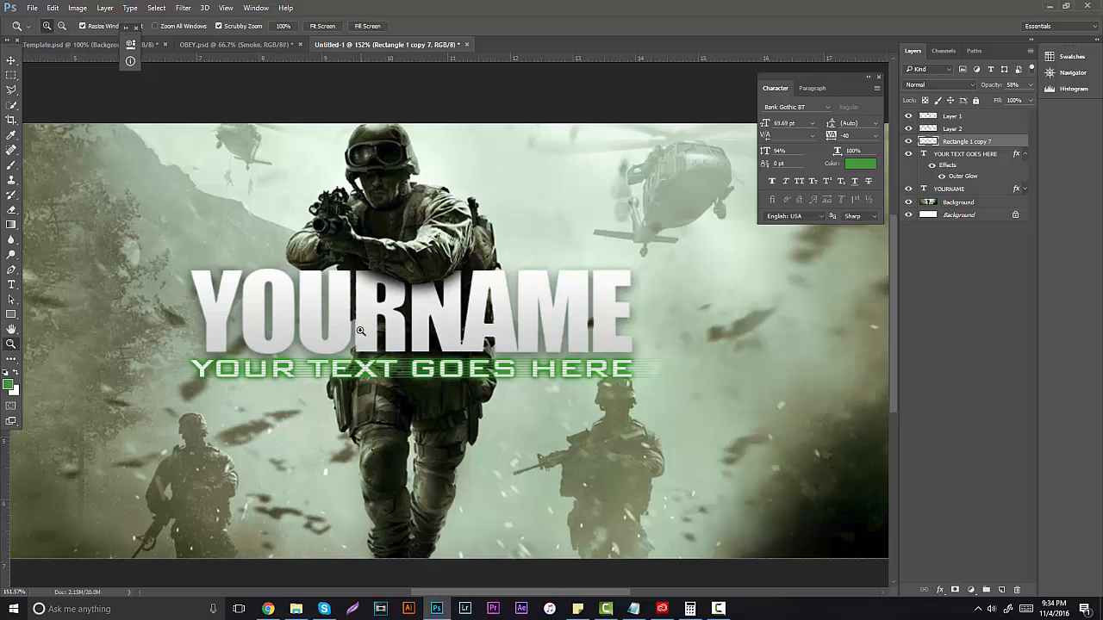
drag(361, 331, 291, 319)
click(473, 325)
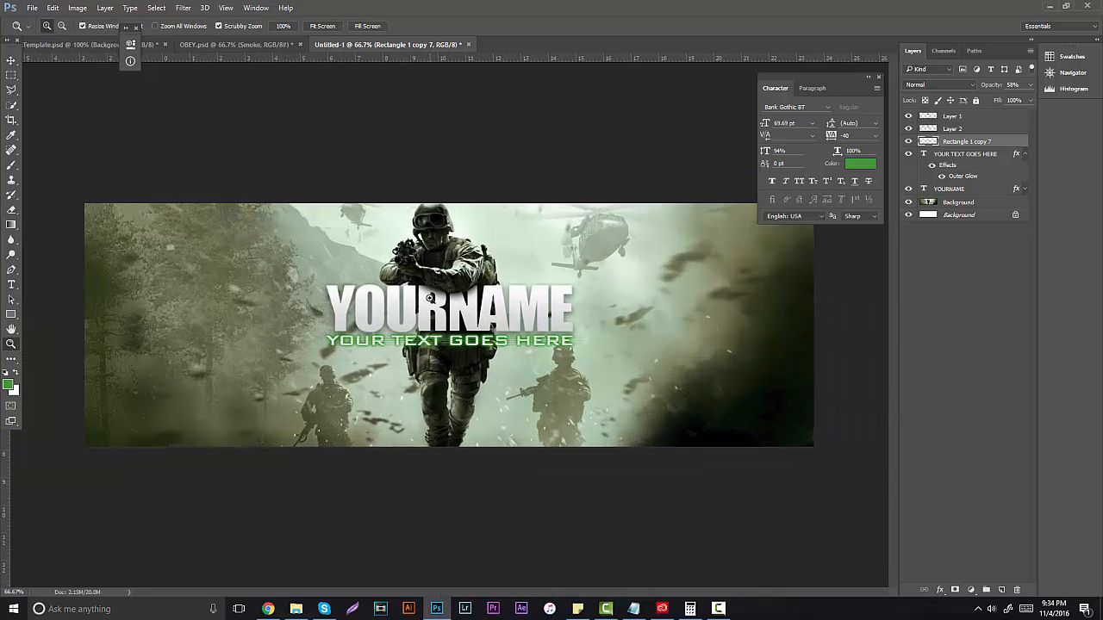
click(1030, 85)
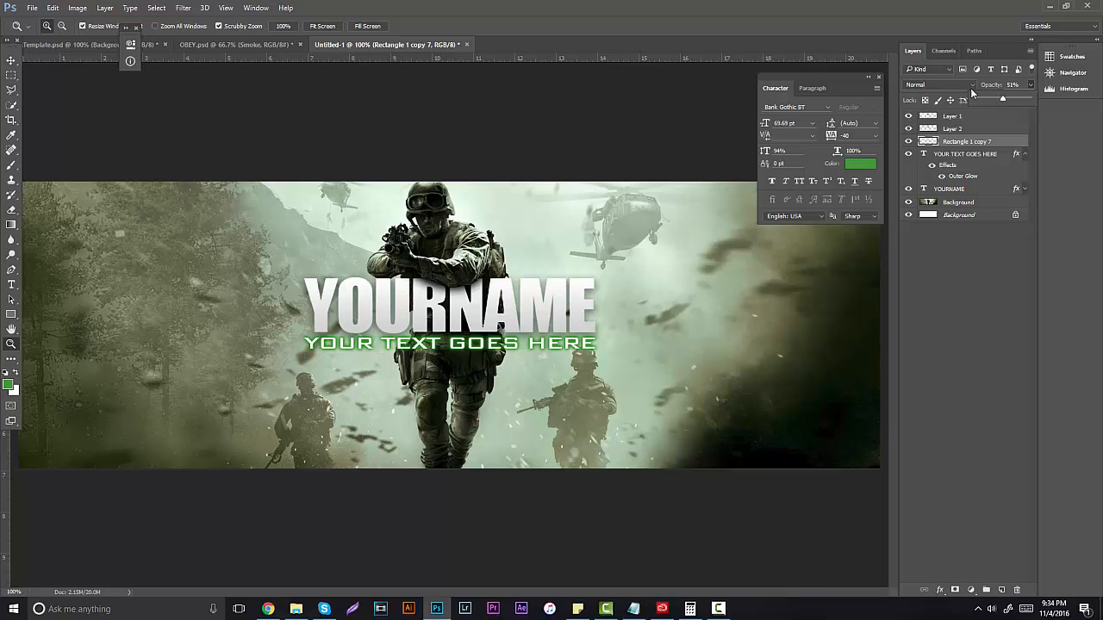
click(970, 86)
click(927, 207)
click(1029, 85)
mouse_move(1041, 100)
mouse_down()
mouse_move(1022, 101)
mouse_move(1045, 101)
mouse_up()
click(953, 84)
click(951, 84)
click(948, 85)
click(941, 95)
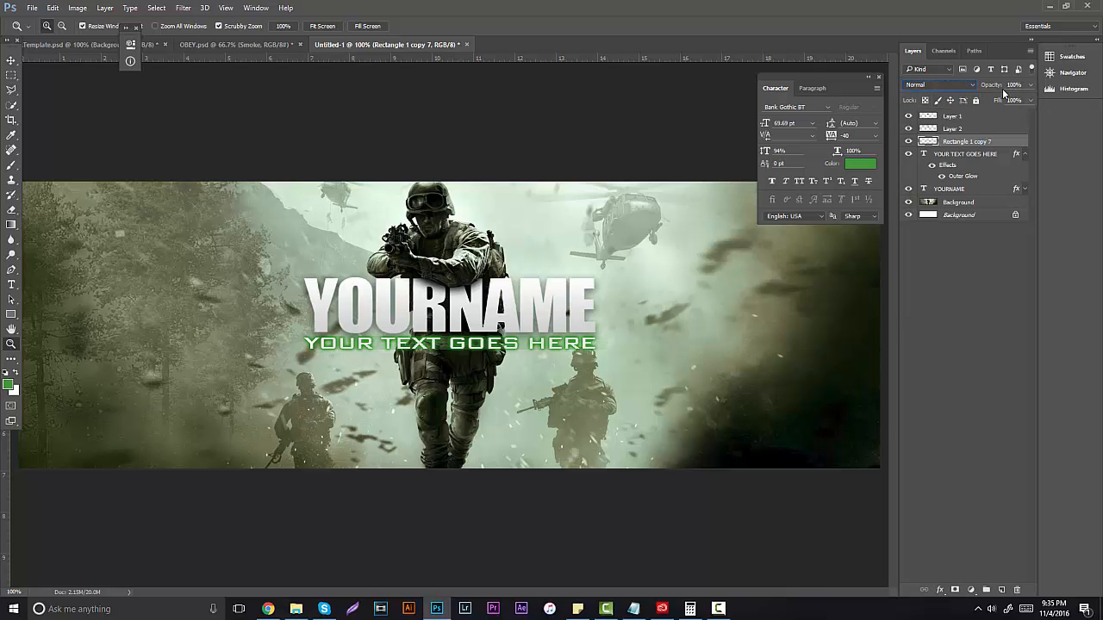
Step: Set the opacity of the Rectangle 1 copy 7 line layer to 22%
click(1030, 86)
drag(1030, 99, 989, 99)
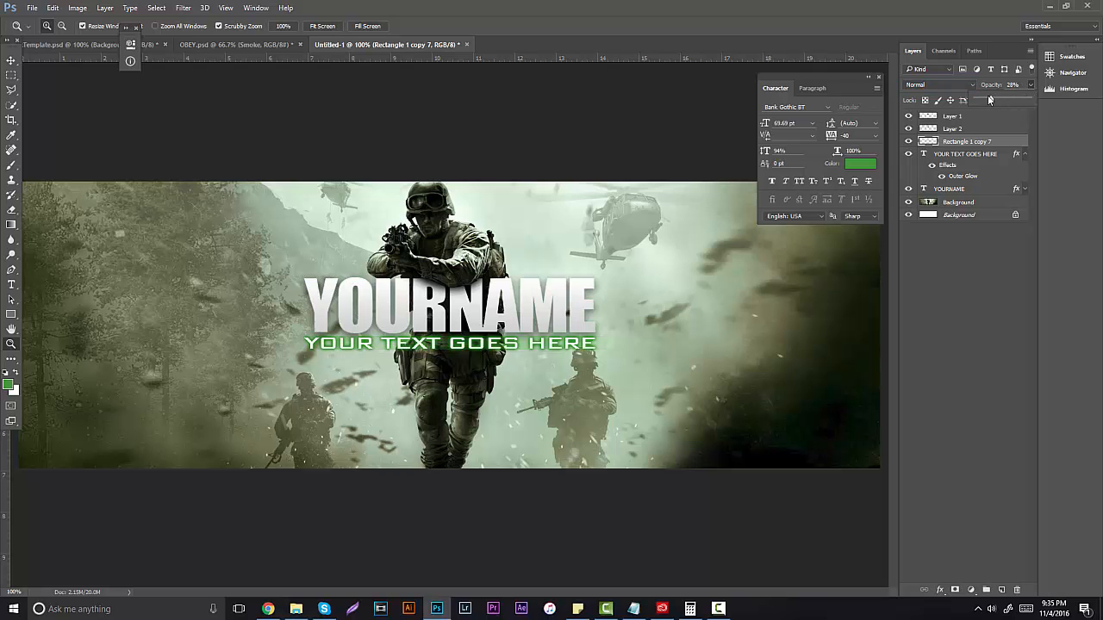
Step: Examine the faint lines across YOUR TEXT GOES HERE up close and in the full header
click(487, 338)
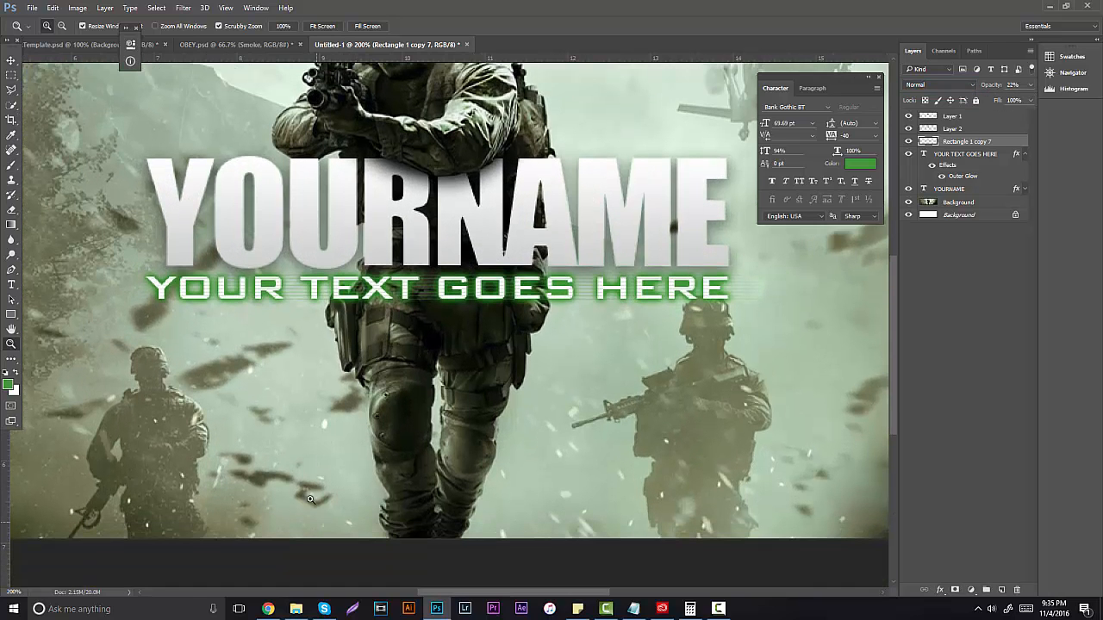
click(399, 289)
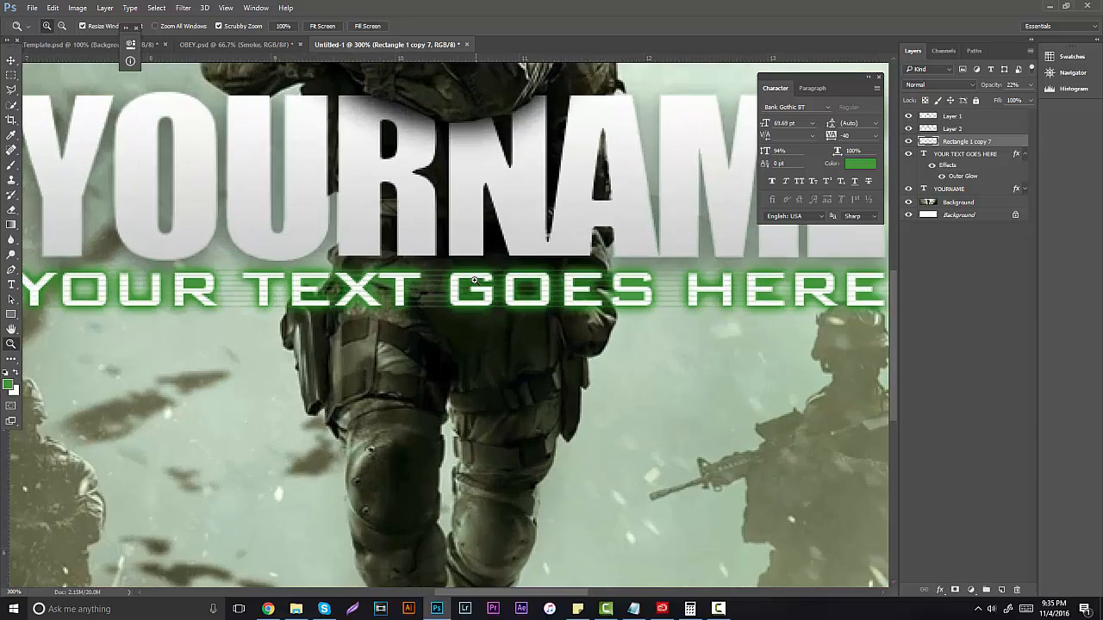
alt+click(445, 289)
click(448, 290)
alt+click(503, 286)
alt+click(509, 284)
click(483, 284)
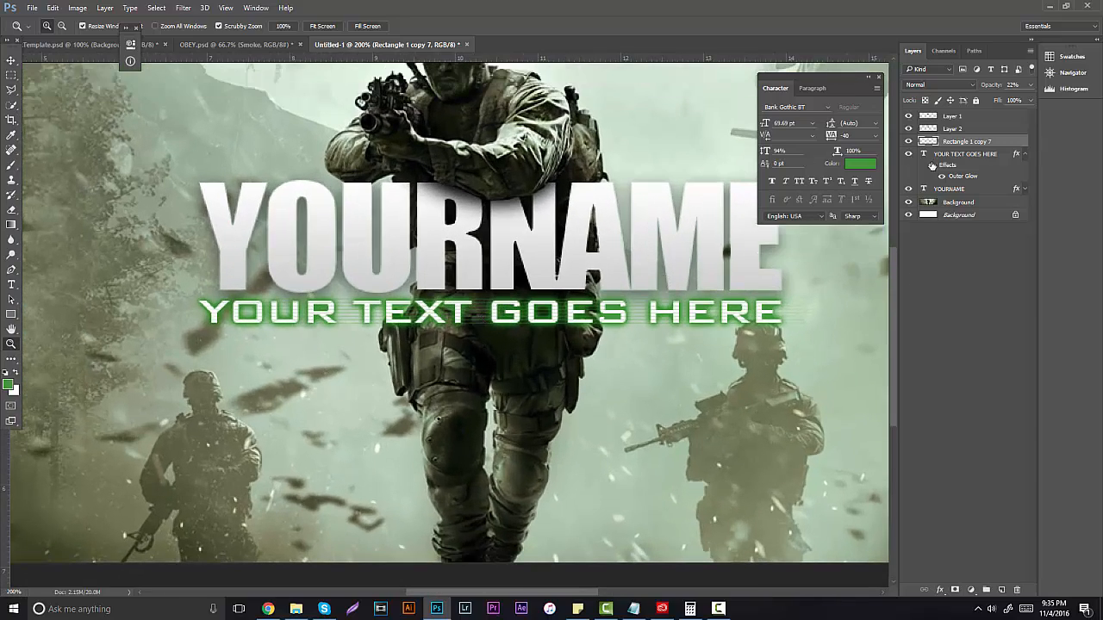
click(565, 342)
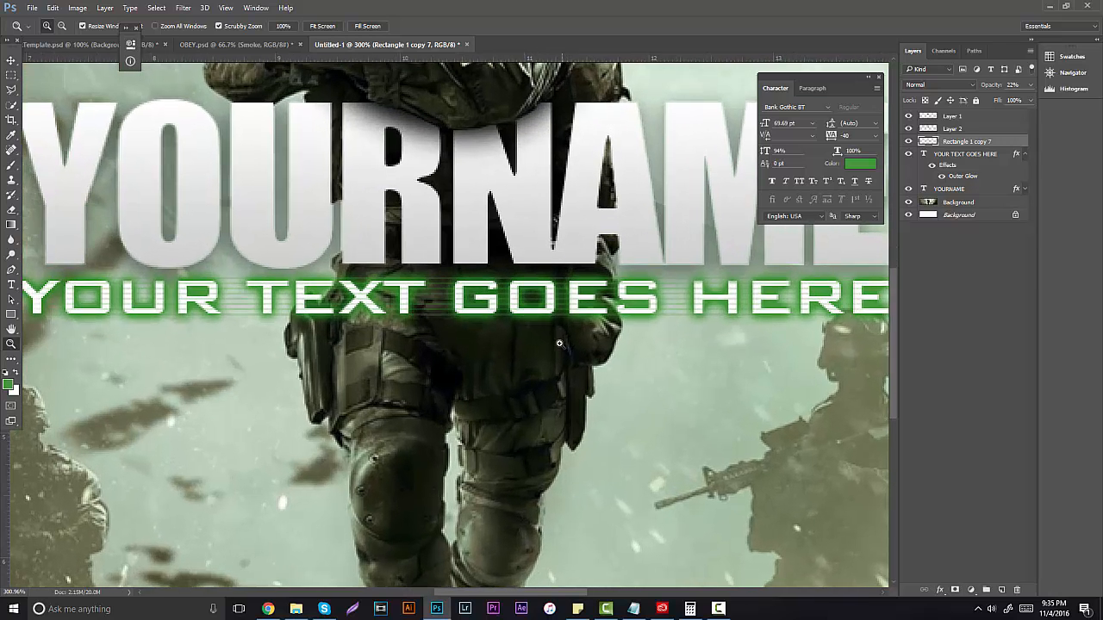
drag(558, 343, 525, 363)
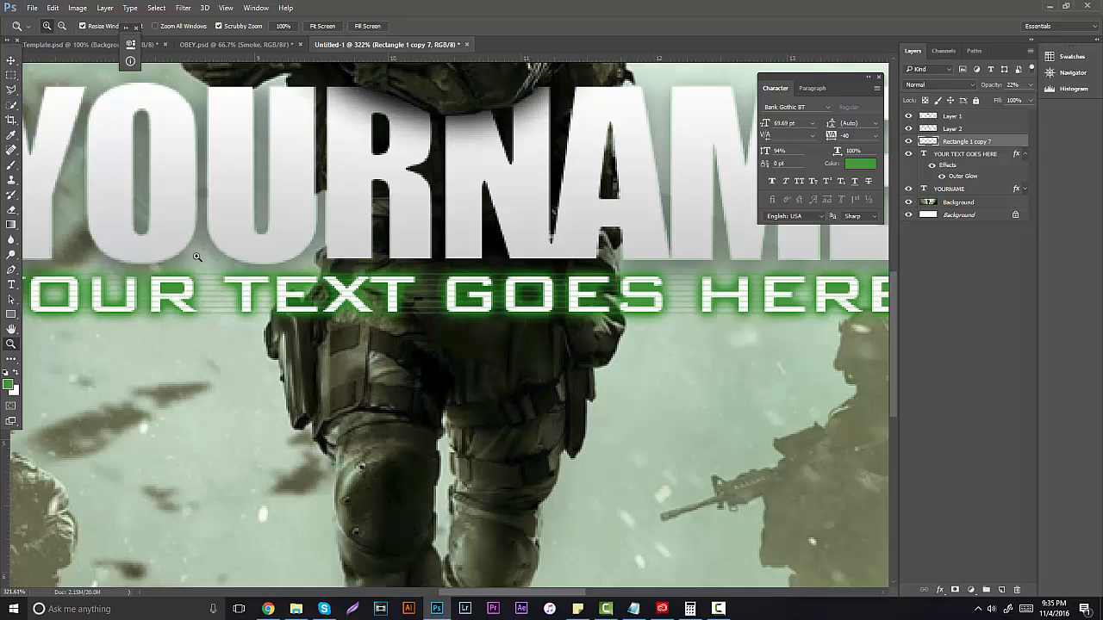
click(12, 61)
click(11, 343)
drag(447, 316, 362, 330)
click(463, 372)
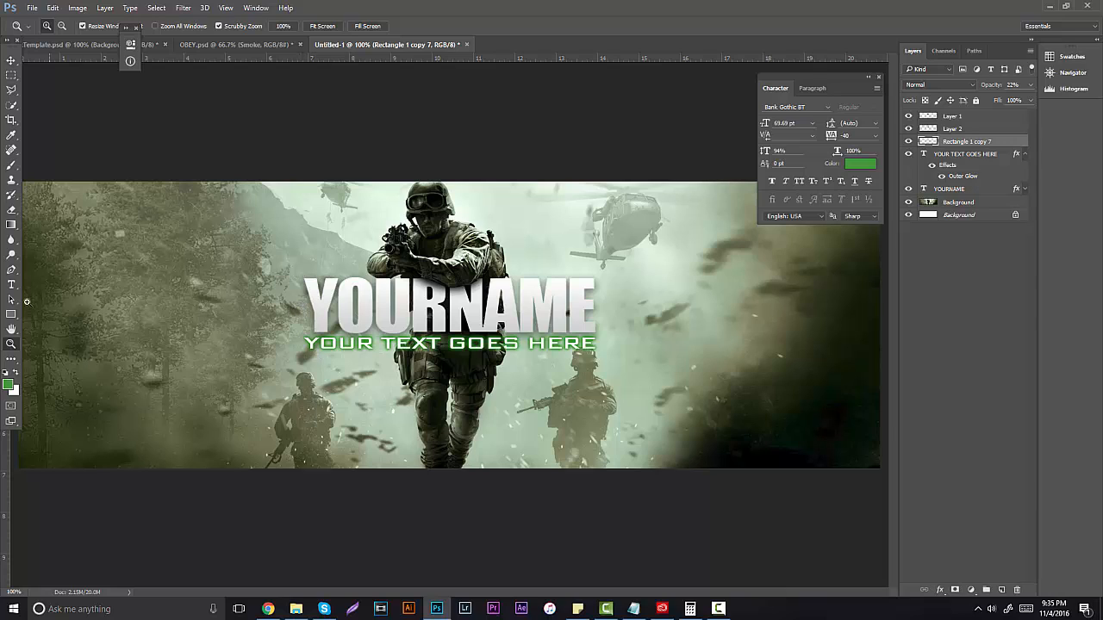
Step: Add the text SUBSCRIBE below the YOUR TEXT GOES HERE subtitle and colour it white (ffffff)
click(11, 284)
click(398, 375)
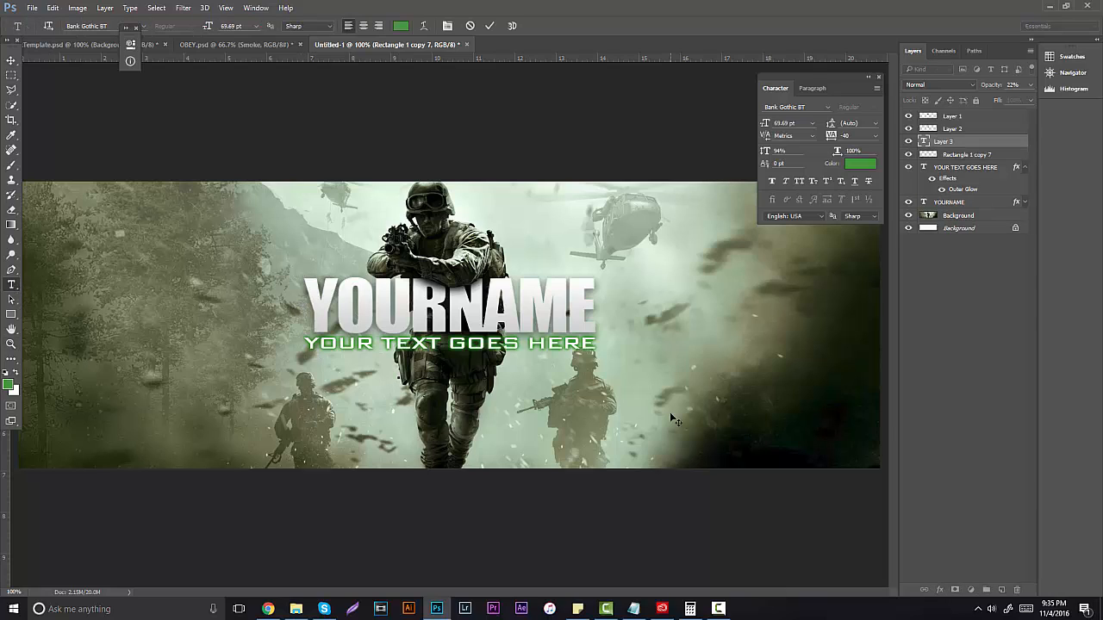
text(SUBSCRIBE)
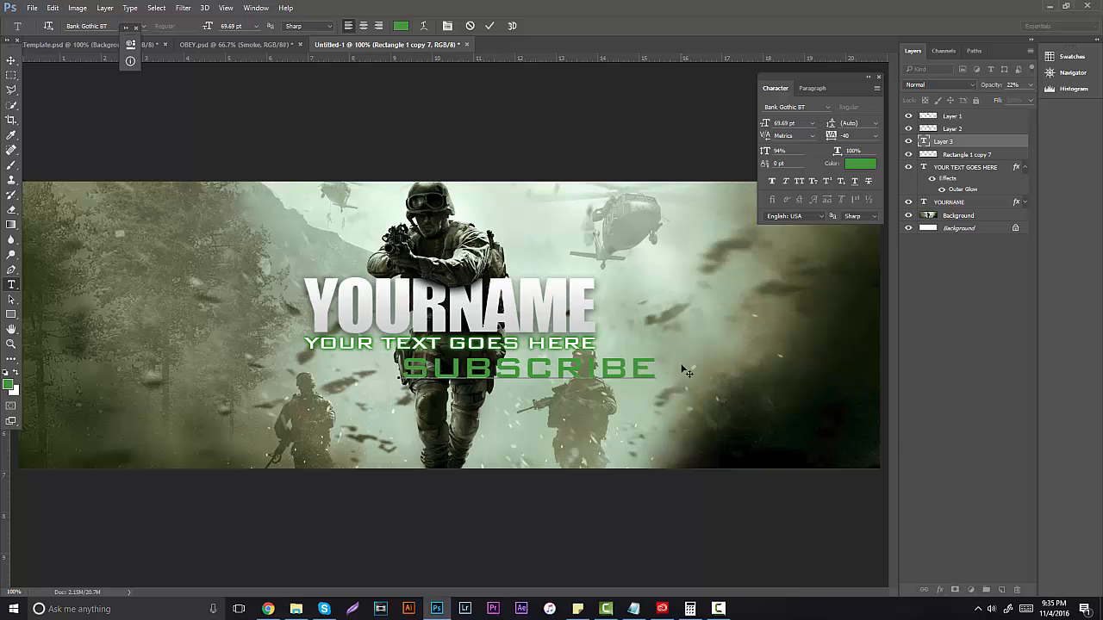
drag(687, 371, 366, 380)
click(400, 26)
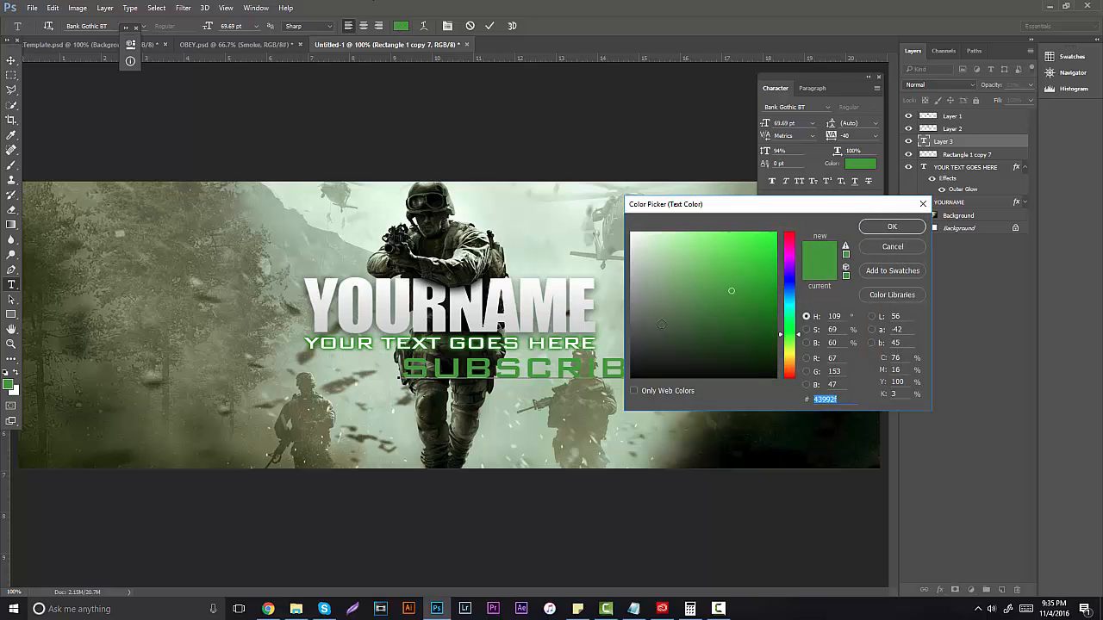
text(ffffff)
click(891, 226)
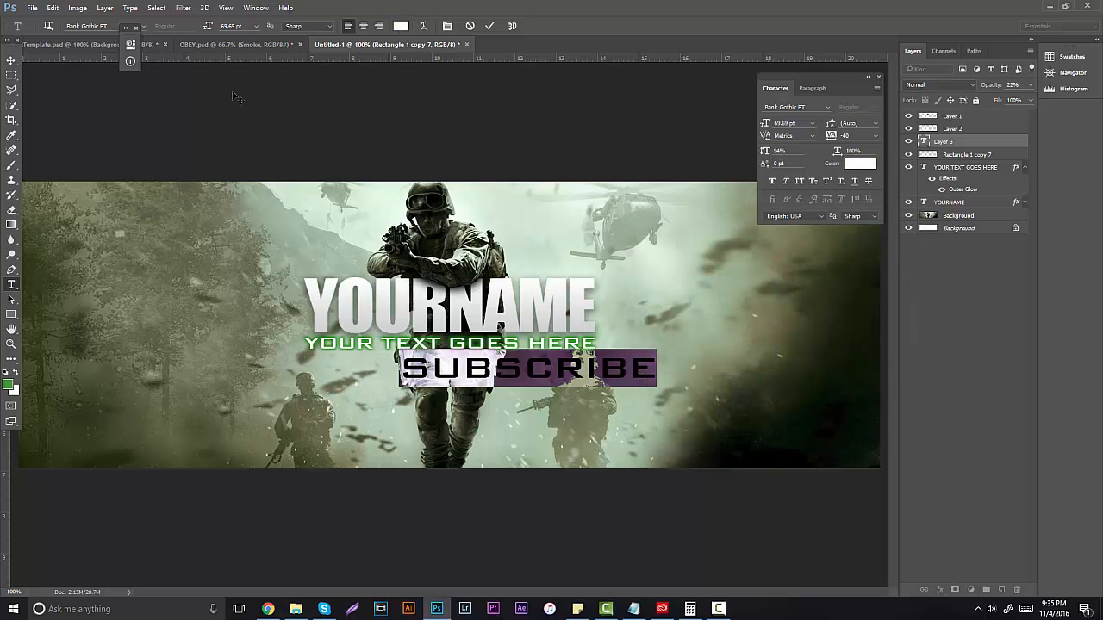
Step: Set the SUBSCRIBE text size to 25.69 pt and move it up directly beneath the subtitle
drag(206, 28, 110, 63)
click(11, 59)
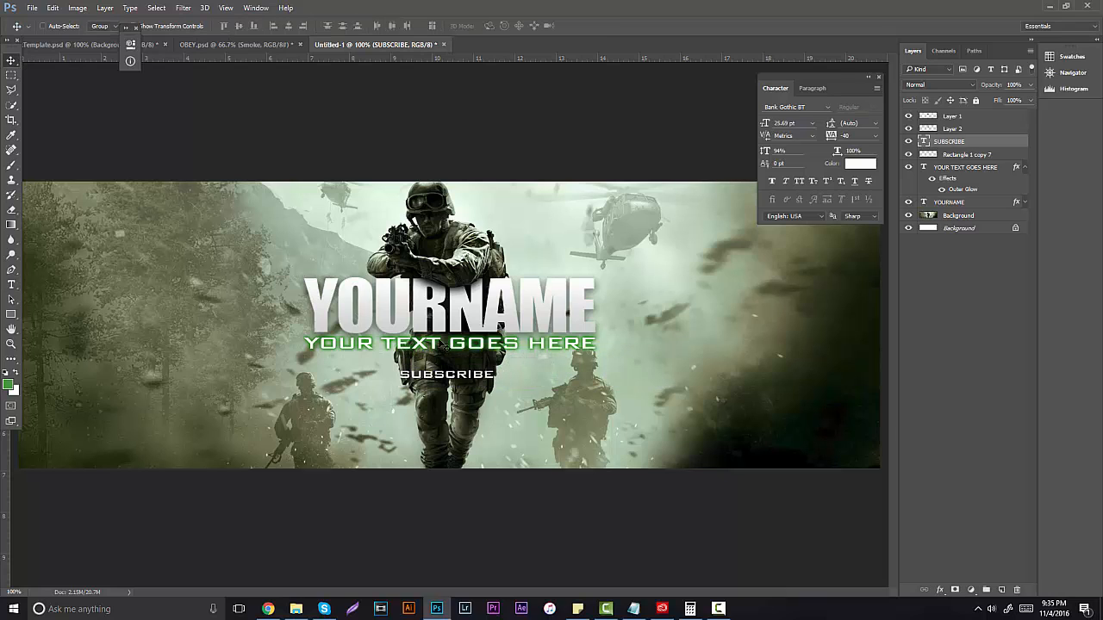
mouse_move(478, 326)
mouse_down()
mouse_move(452, 297)
mouse_move(478, 312)
mouse_move(468, 307)
mouse_move(480, 347)
mouse_up()
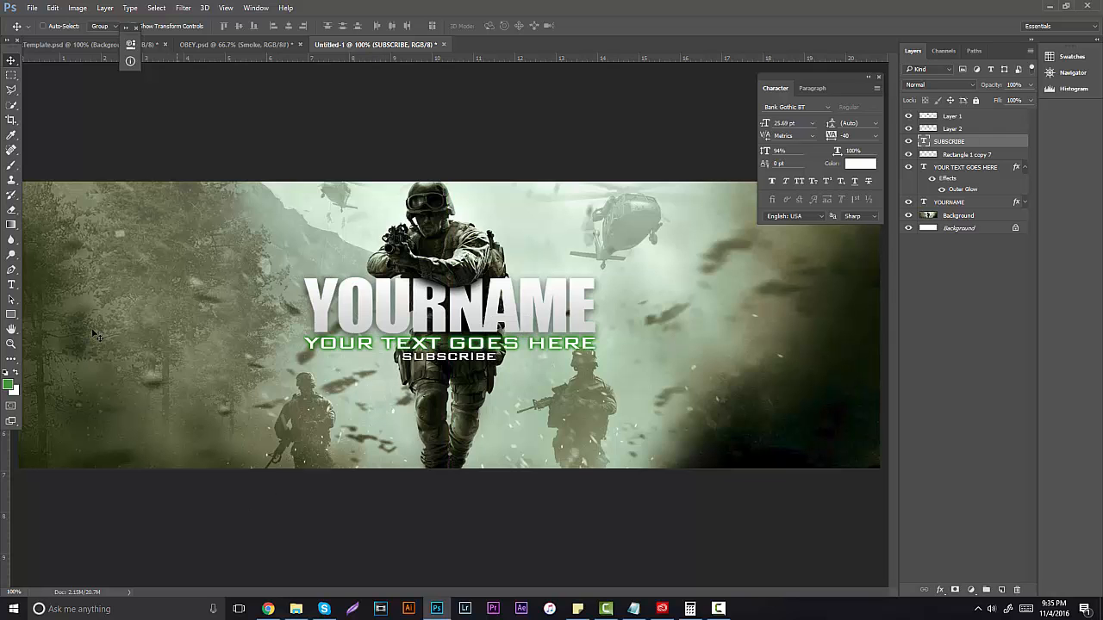
Step: Lower the SUBSCRIBE text slightly to leave a small gap beneath the subtitle
click(11, 348)
drag(392, 324, 500, 392)
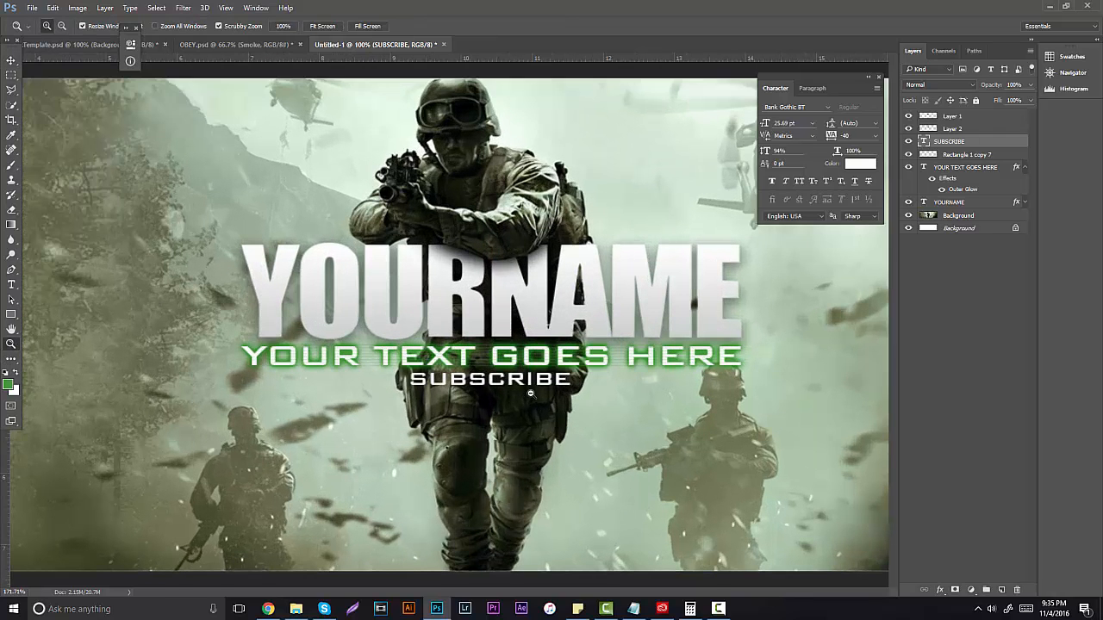
click(471, 277)
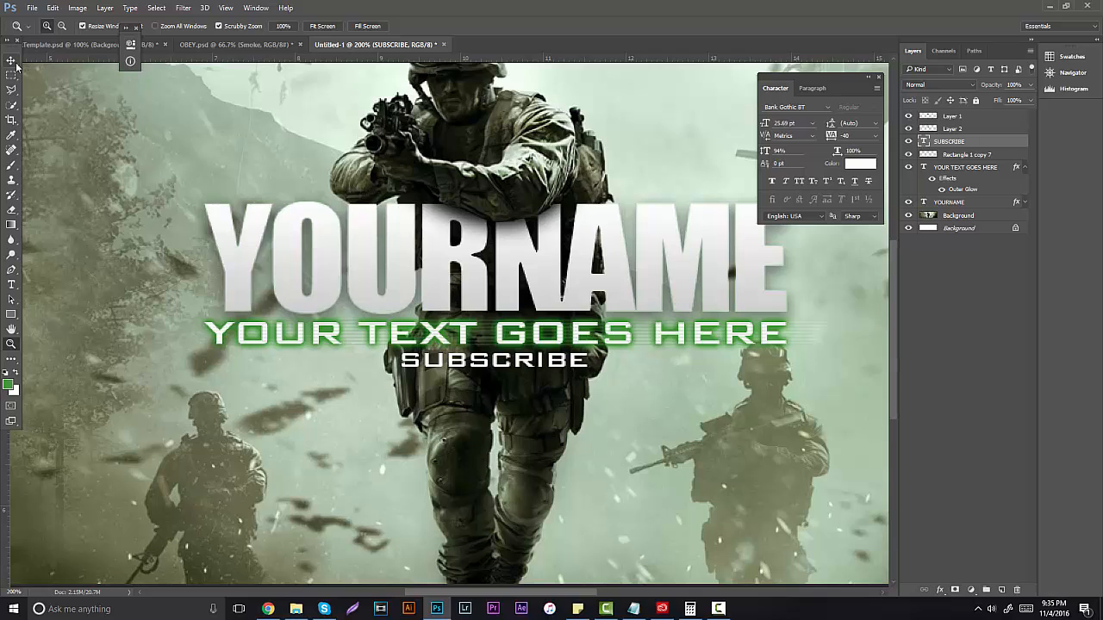
click(12, 62)
drag(491, 360, 491, 373)
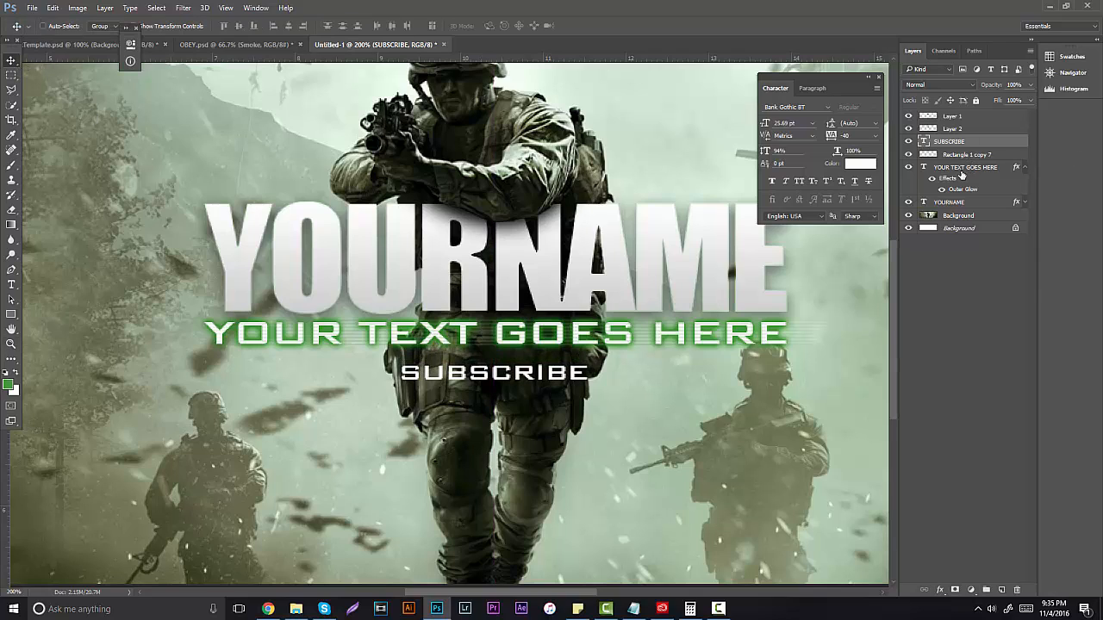
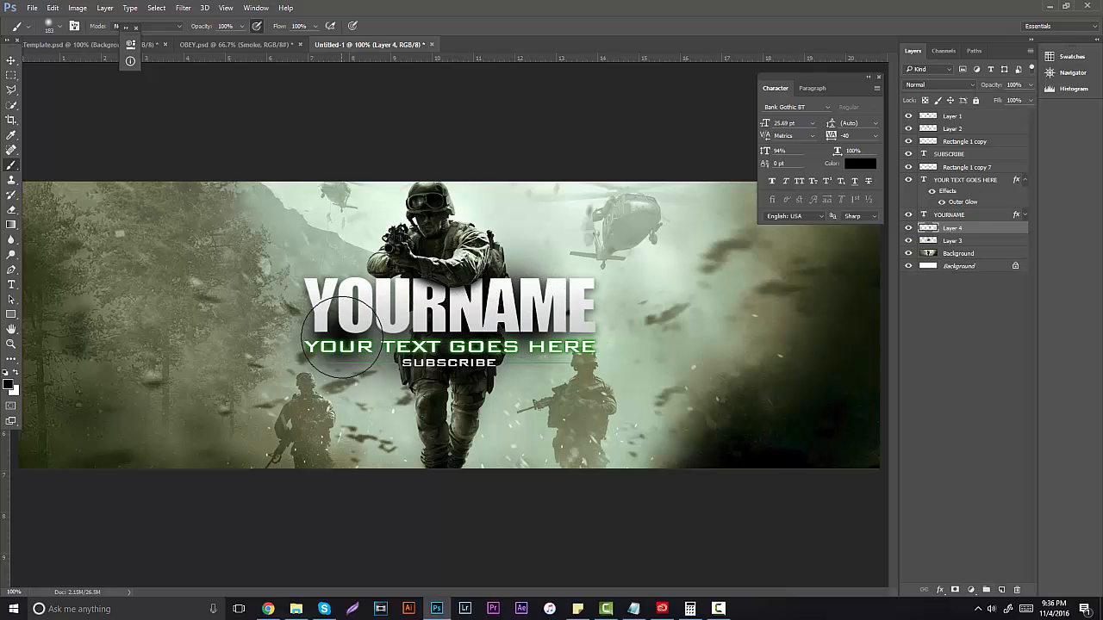
Step: Set the opacity of the Layer 4 shadow to 30% and check it in the full header
click(1030, 85)
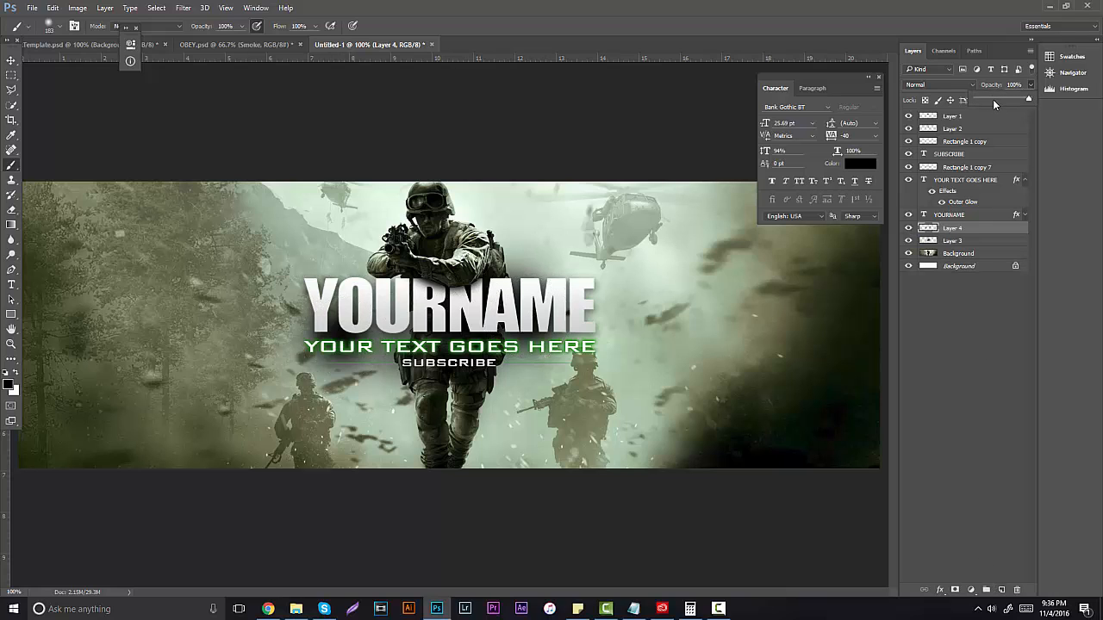
drag(992, 99, 992, 99)
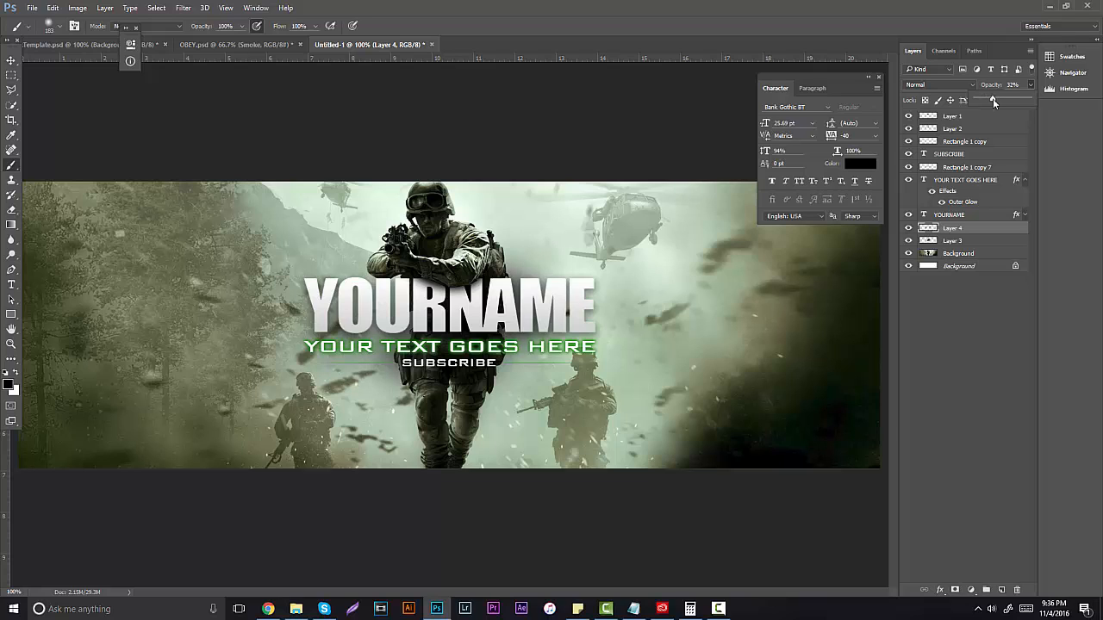
click(12, 343)
alt+click(401, 308)
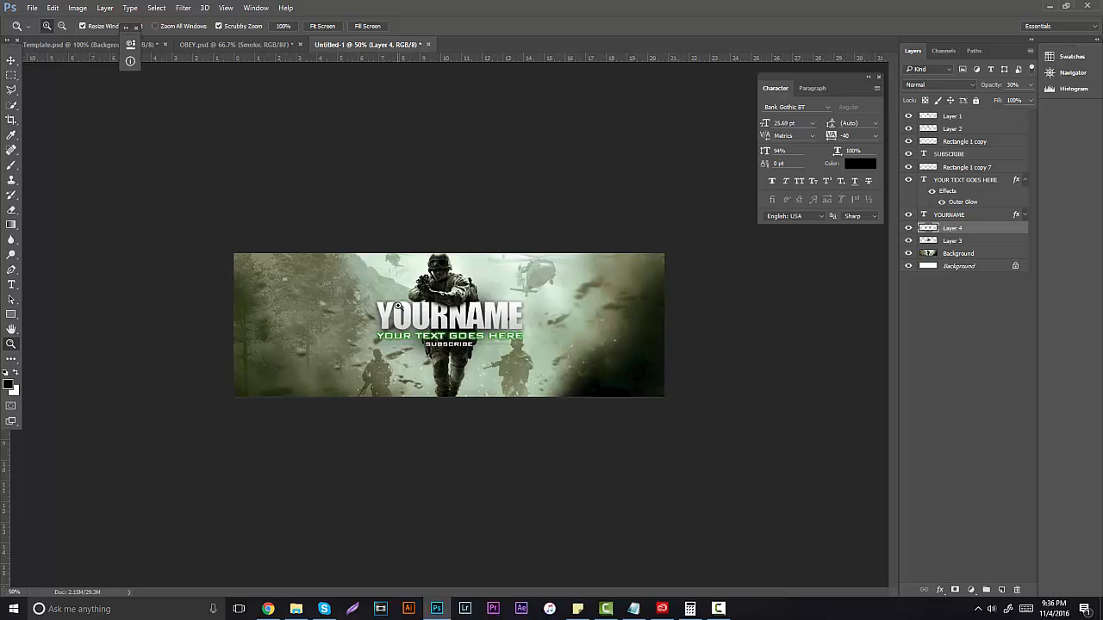
click(402, 300)
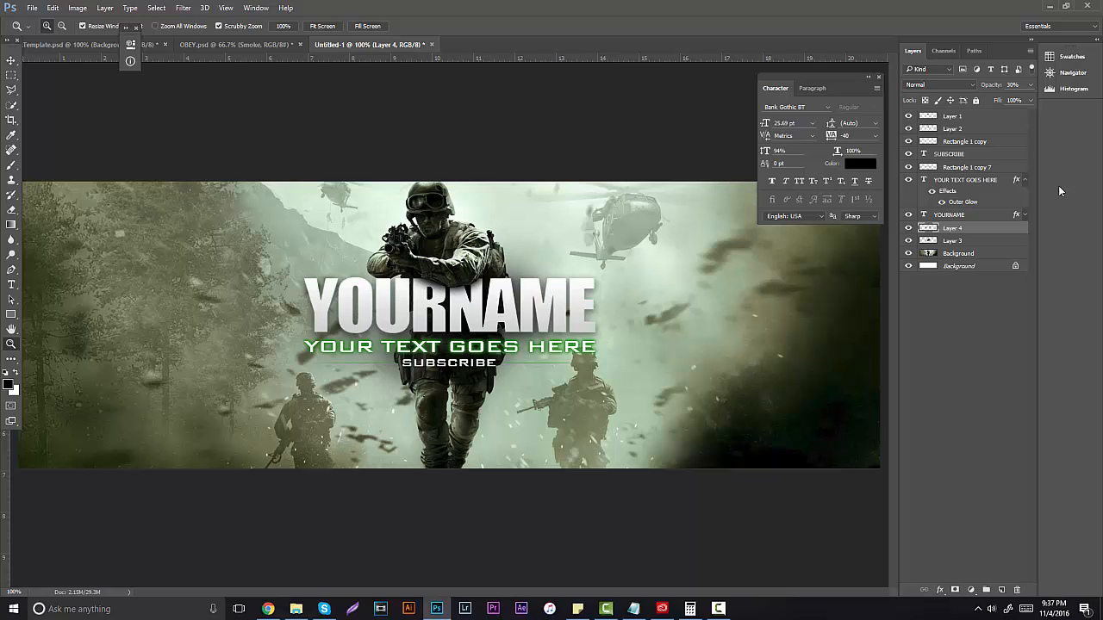
Step: Create a layer on top and paint a white glow on the upper edge beside the soldier's head with a soft 275 px brush
click(962, 118)
click(1001, 590)
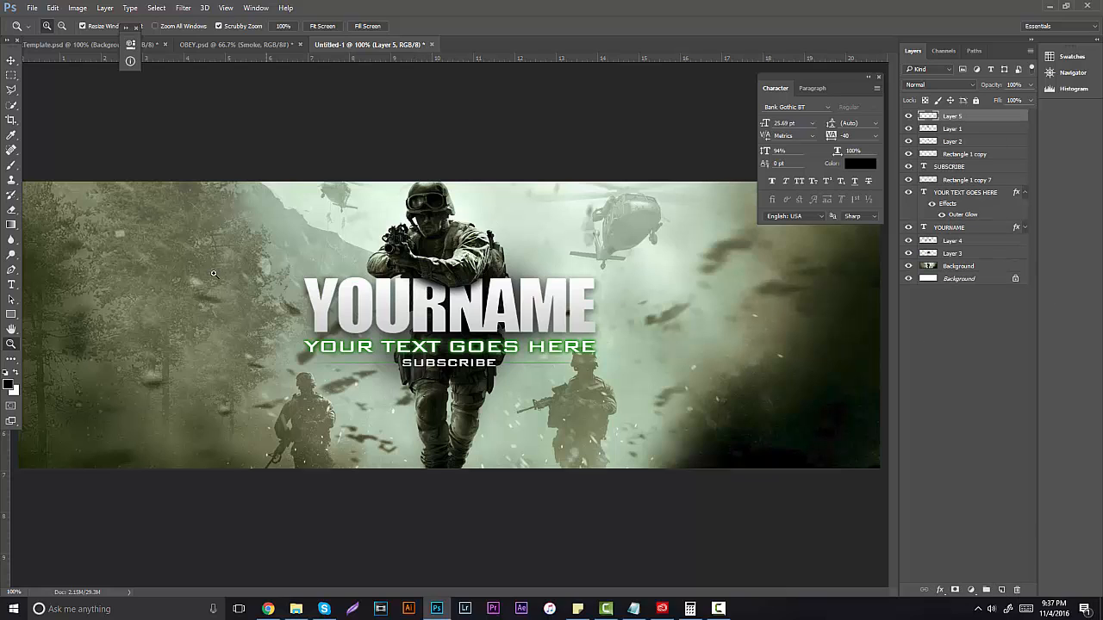
click(12, 166)
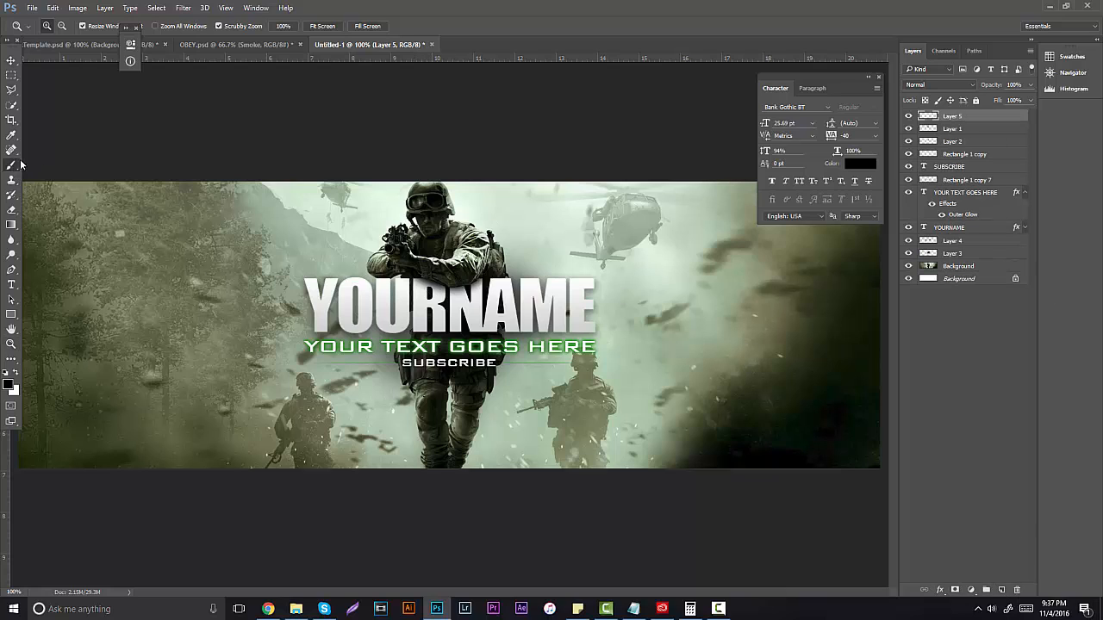
click(15, 373)
click(60, 26)
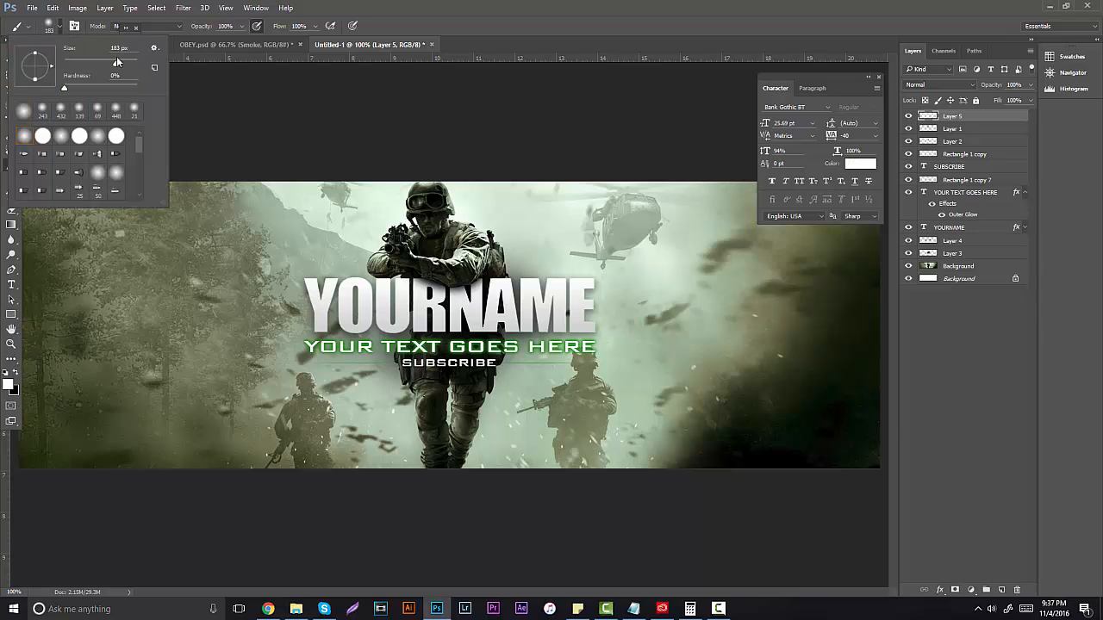
drag(118, 63, 122, 63)
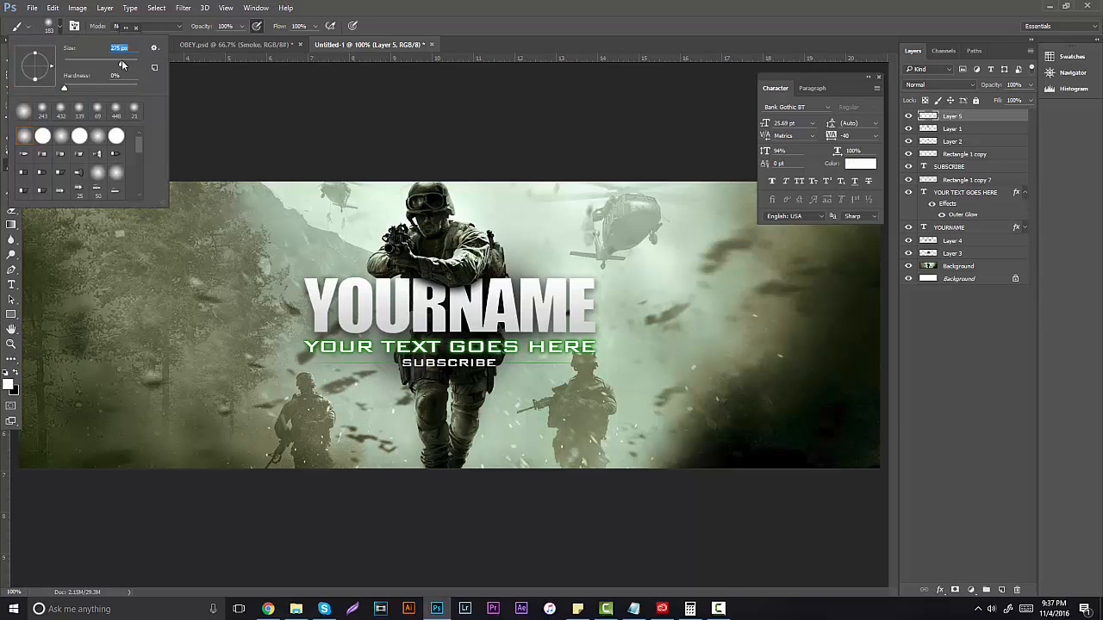
click(423, 121)
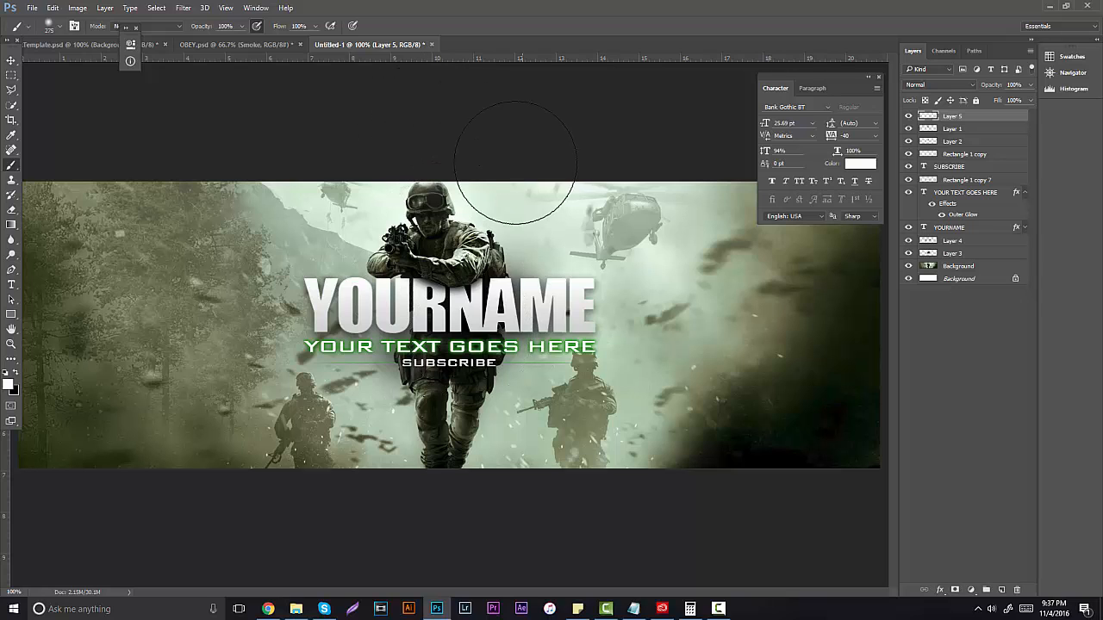
click(538, 197)
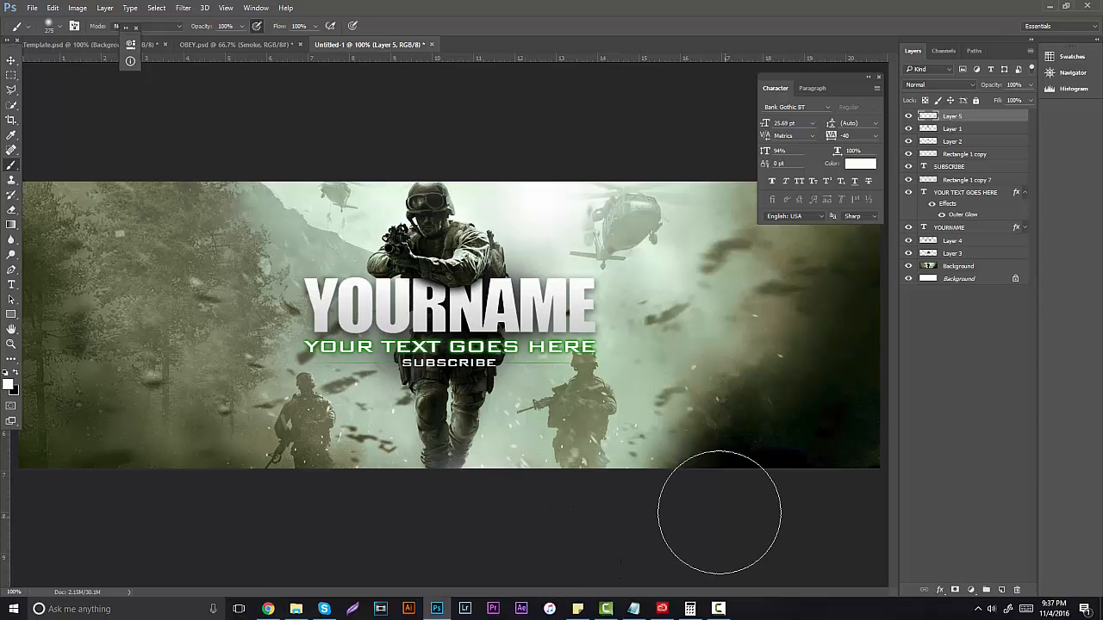
Step: Create another top layer, paint soft black shading along the banner's lower edge, and review the whole header
click(1002, 591)
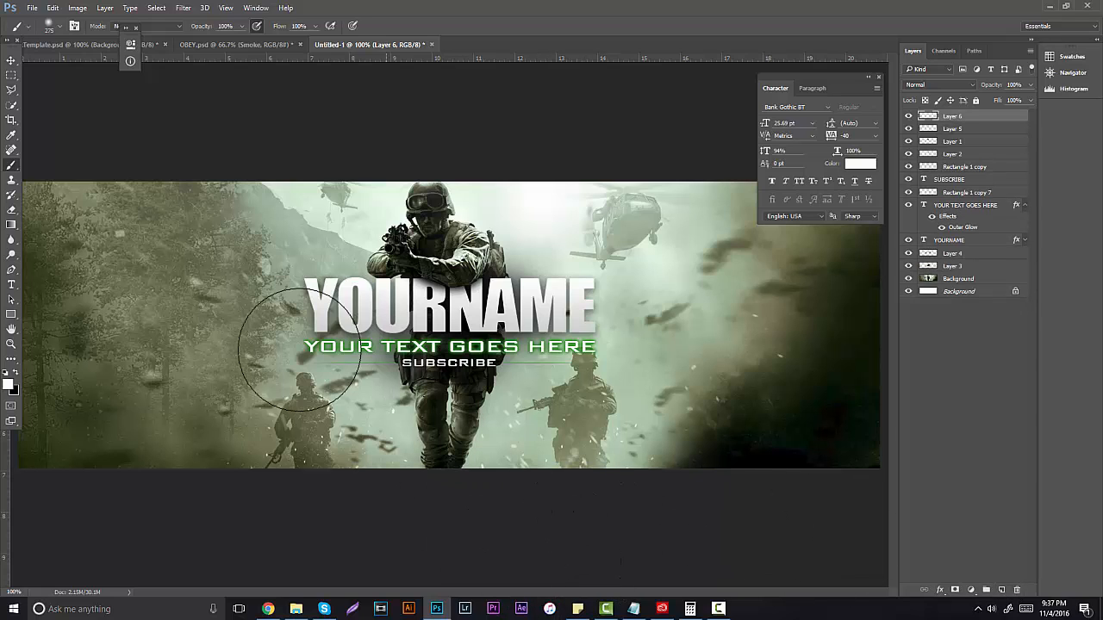
click(17, 376)
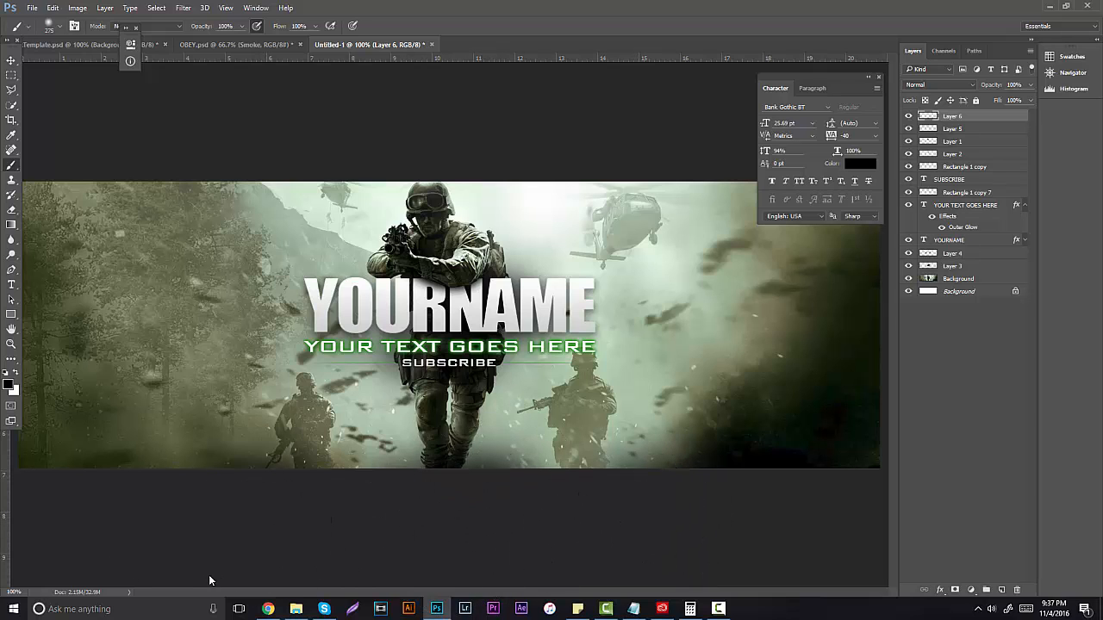
click(12, 344)
drag(472, 379, 417, 345)
click(414, 302)
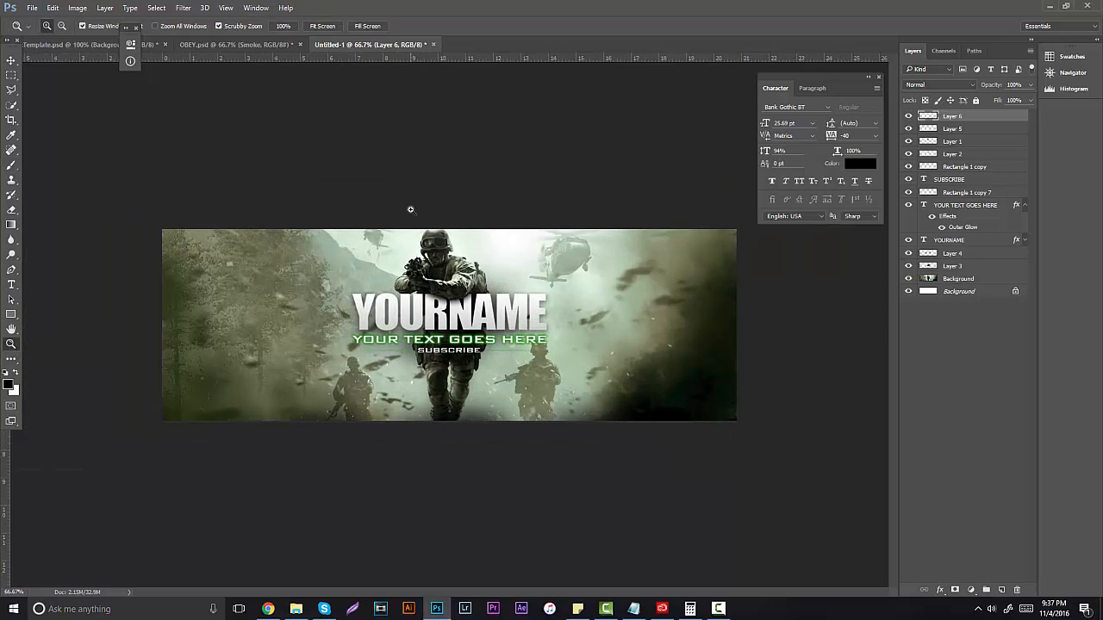
click(410, 209)
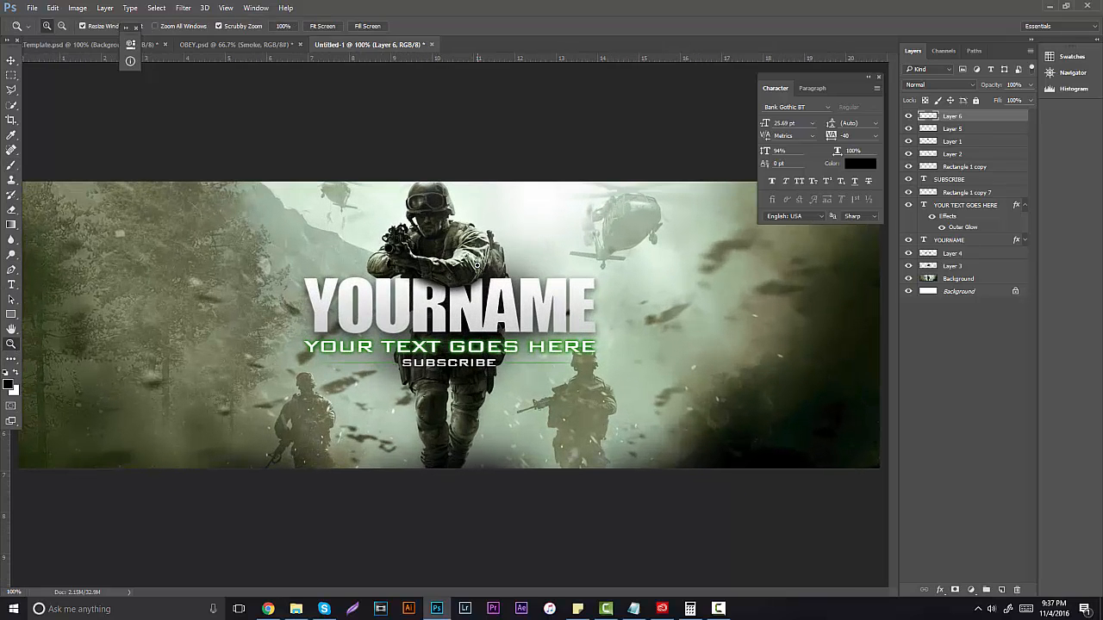
Step: Close the character settings, then show and expand the Sparks / Particles group in OBEY.psd
click(879, 78)
click(249, 44)
key(v)
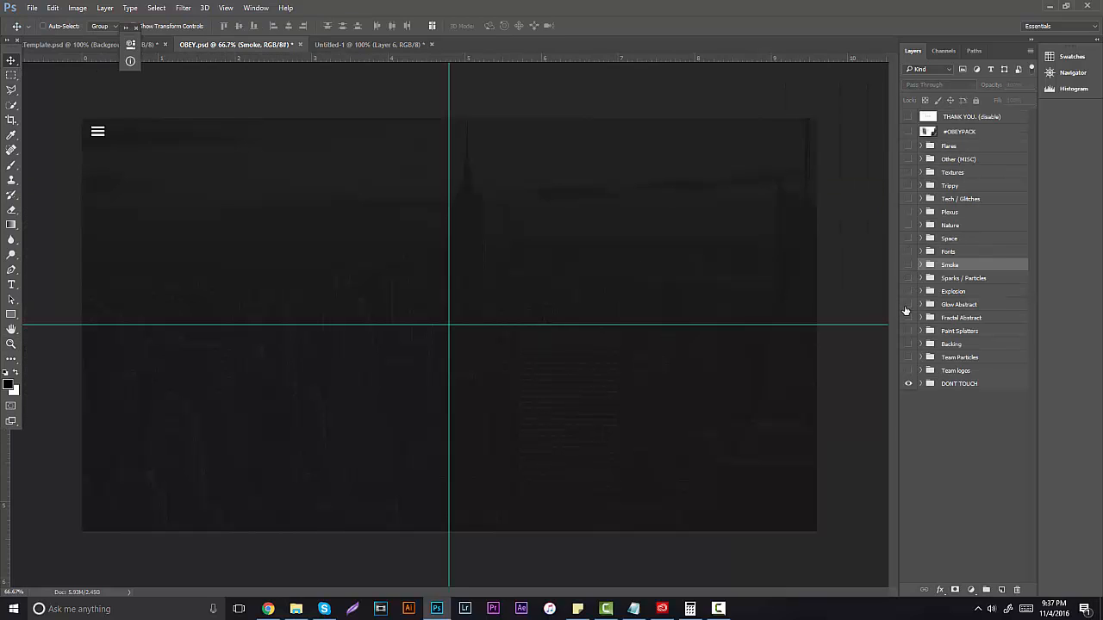
click(908, 278)
click(920, 278)
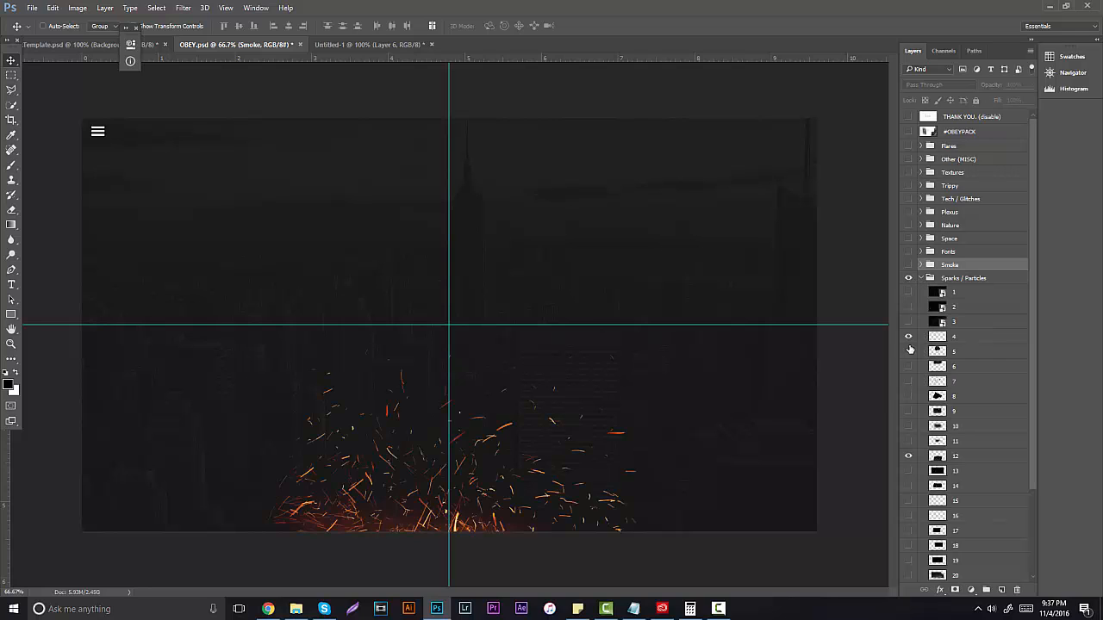
Step: Isolate particle layer 4 in the Sparks / Particles group and inspect its effect
click(910, 336)
click(911, 324)
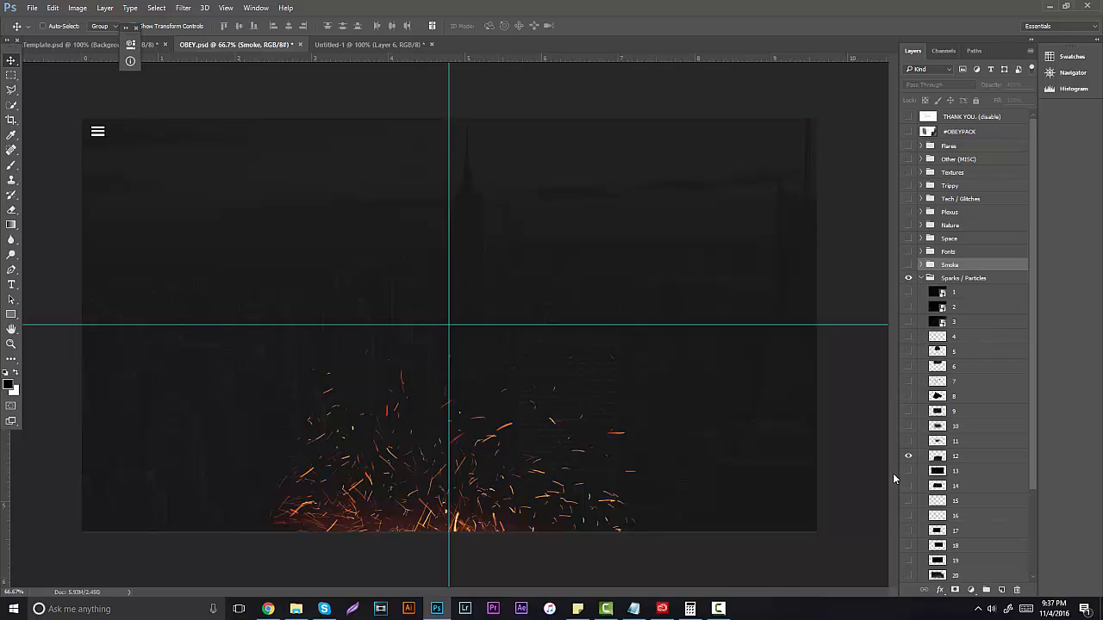
alt+click(908, 336)
click(943, 336)
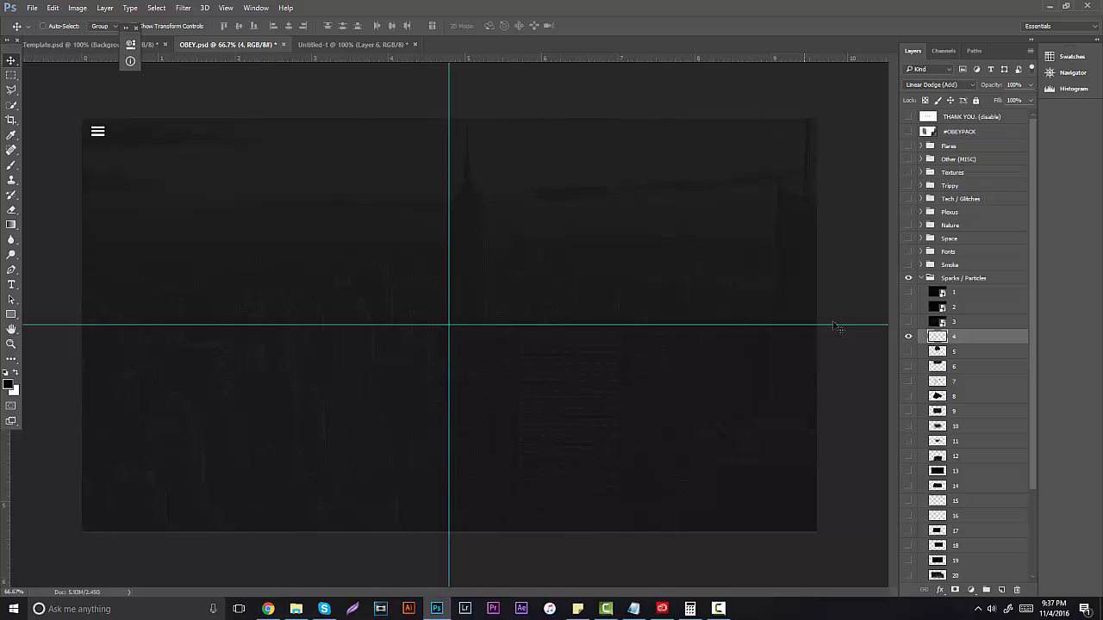
click(909, 338)
click(909, 338)
drag(405, 284, 513, 250)
Step: Preview particle layers 7, 6, 5, 4, 3 and 9 one at a time in the Sparks / Particles group
click(907, 381)
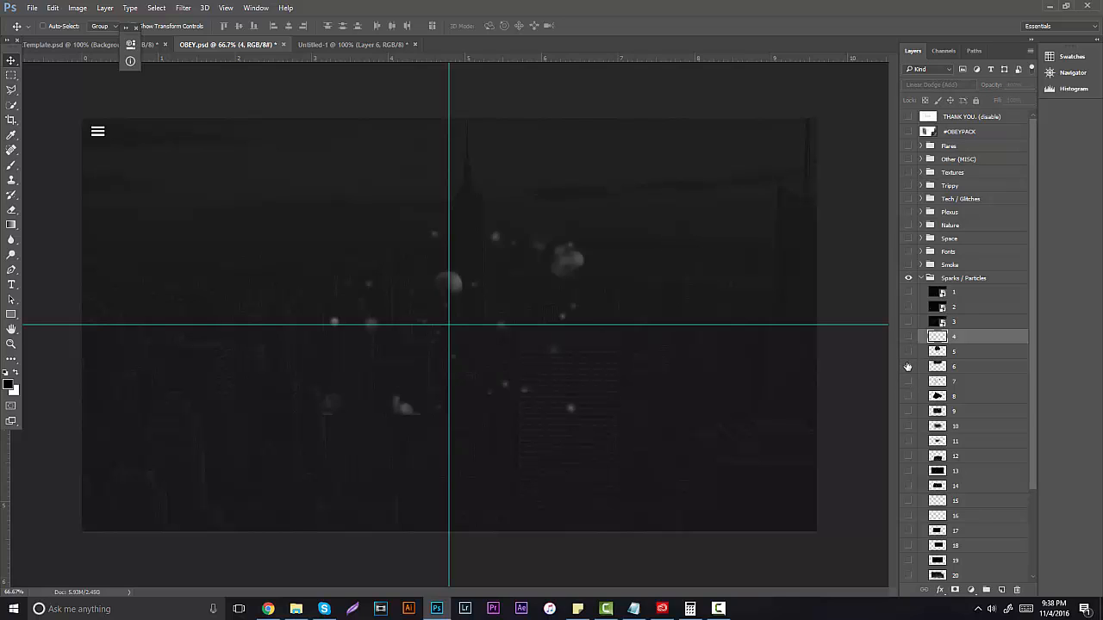
click(907, 367)
click(909, 367)
click(910, 353)
click(910, 352)
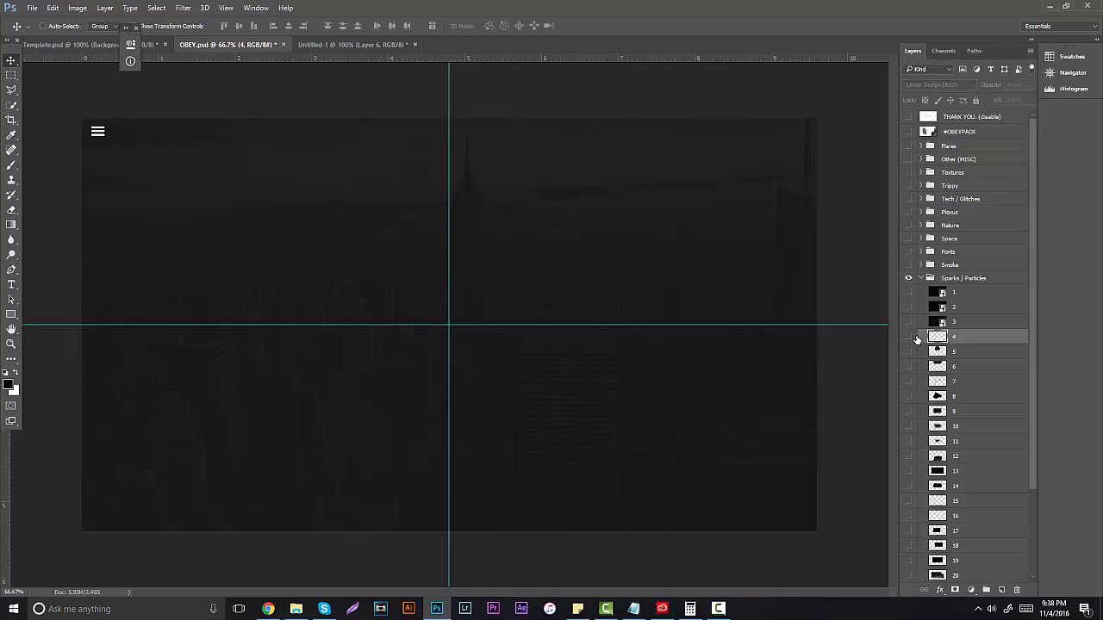
click(908, 337)
click(907, 337)
click(908, 321)
click(908, 321)
click(907, 411)
click(906, 411)
Step: Show particle layer 10 in OBEY.psd, bring it into the Untitled-1 header document and position it over the banner
click(908, 426)
click(941, 431)
drag(818, 319, 543, 142)
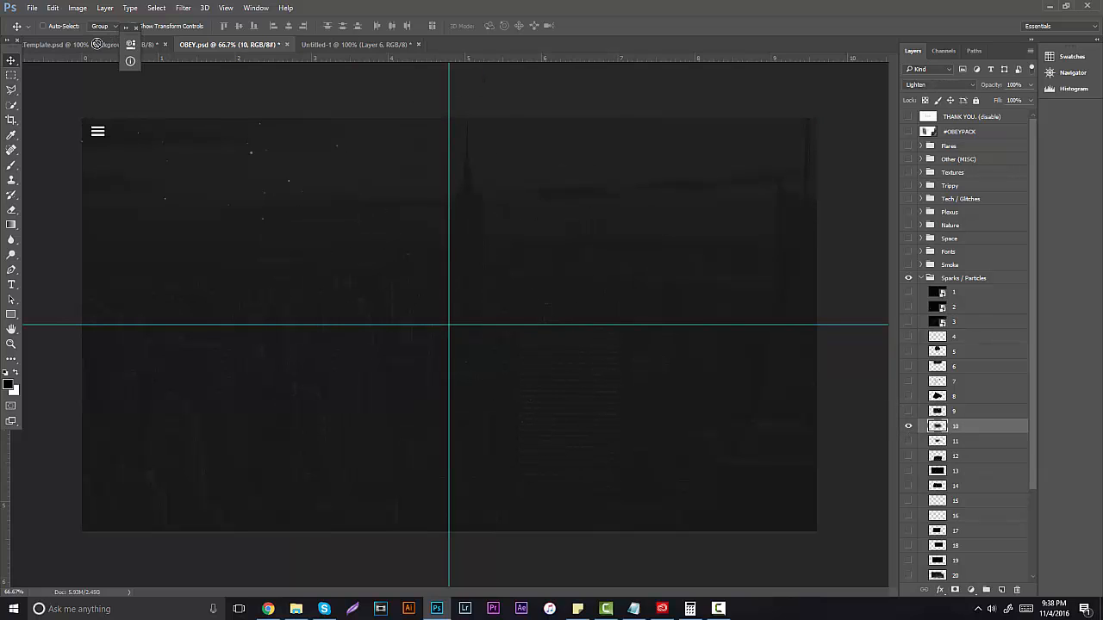
drag(97, 43, 552, 279)
ctrl+click(935, 427)
drag(793, 308, 792, 209)
Step: Set the particle layer's blend mode to Lighten and move it toward the upper left of the banner
click(936, 86)
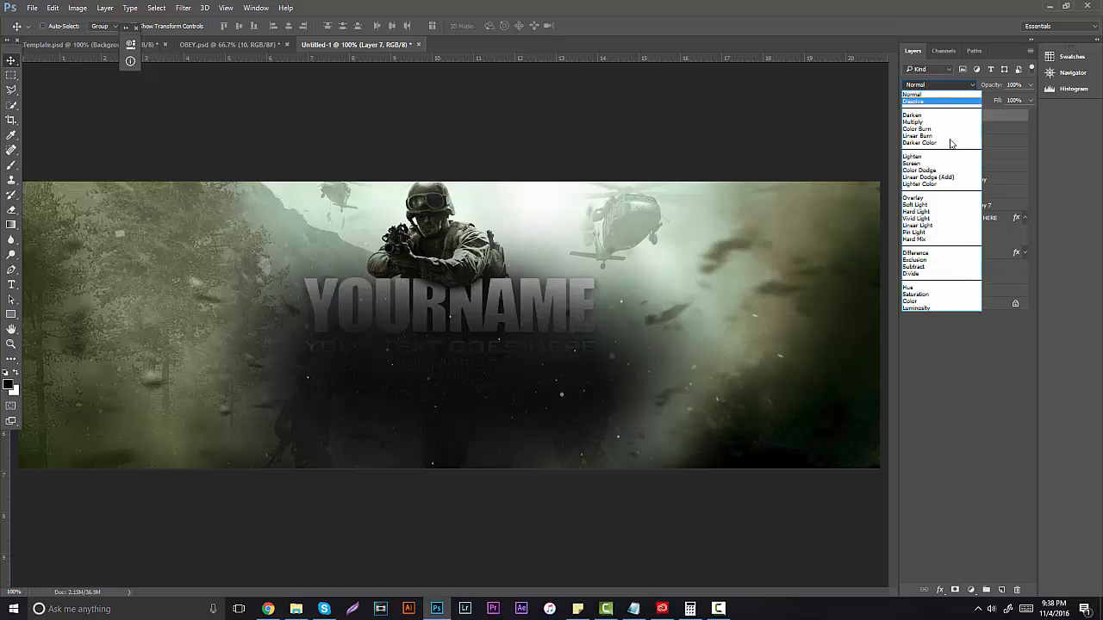
click(922, 157)
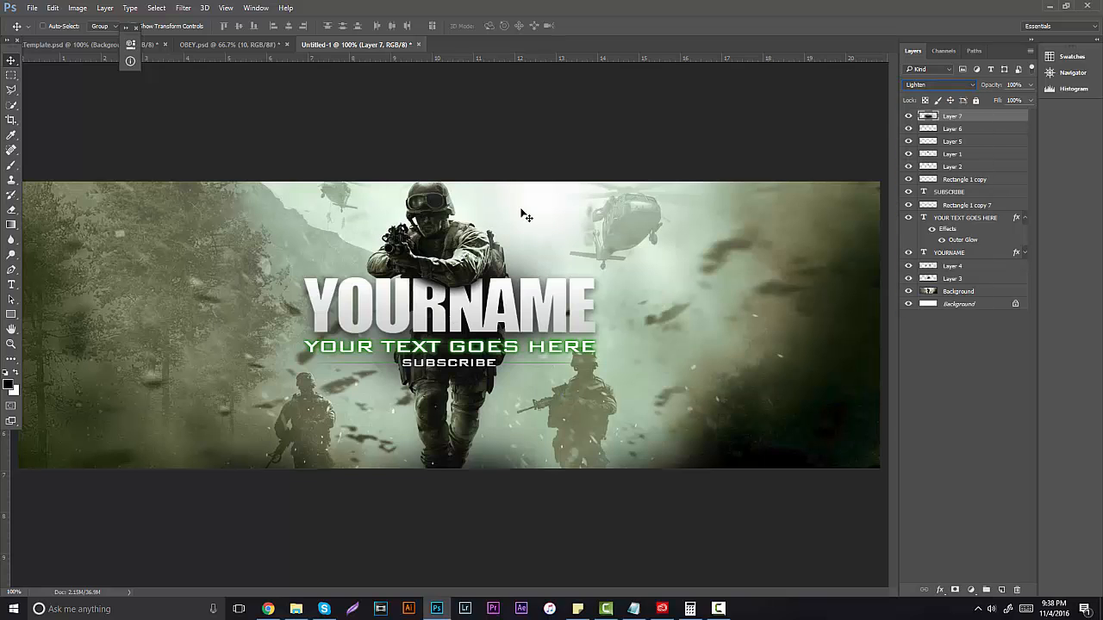
drag(404, 284, 267, 151)
Step: Duplicate the particle layer and position the copy over the dark right part of the banner
key(ctrl+j)
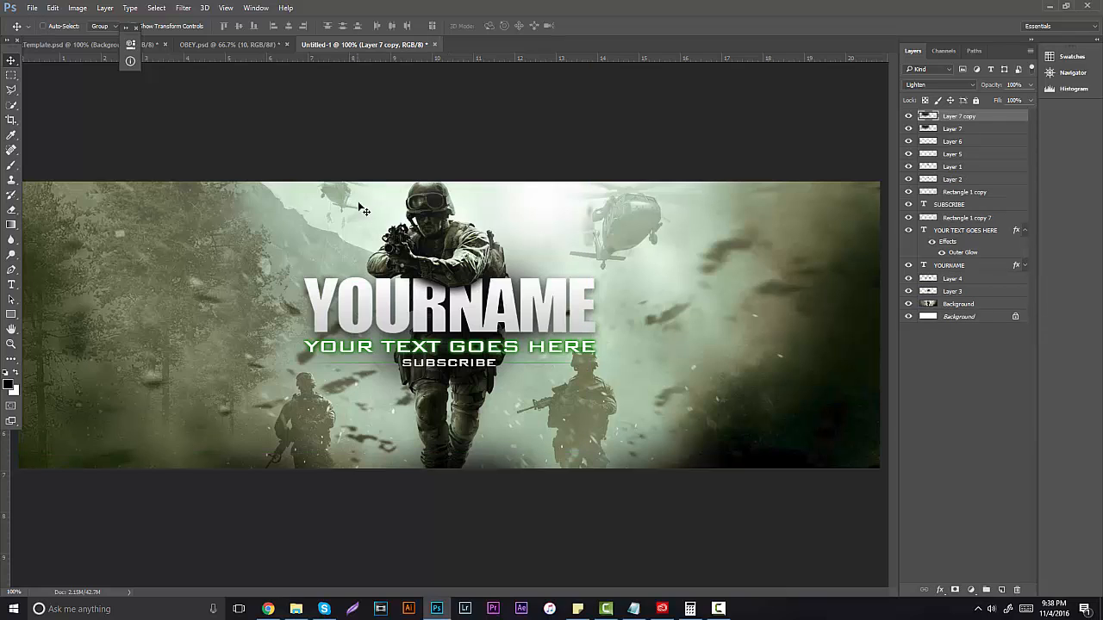
drag(580, 331, 587, 307)
click(11, 343)
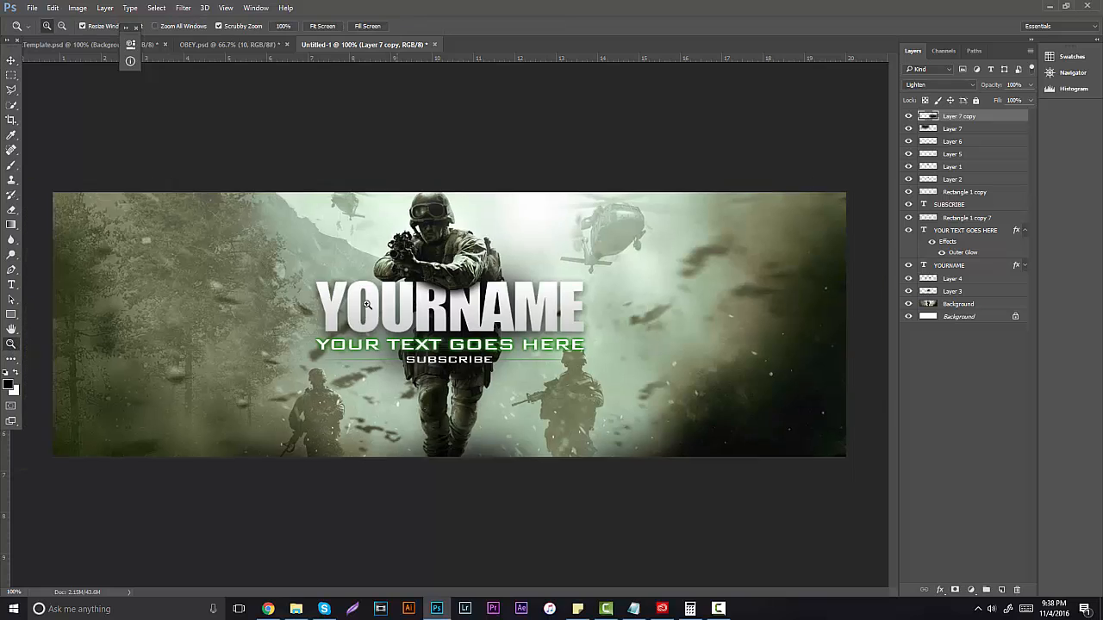
Step: Add a new top layer, render Clouds on it and set its blend mode to Overlay
key(ctrl+minus)
click(1003, 591)
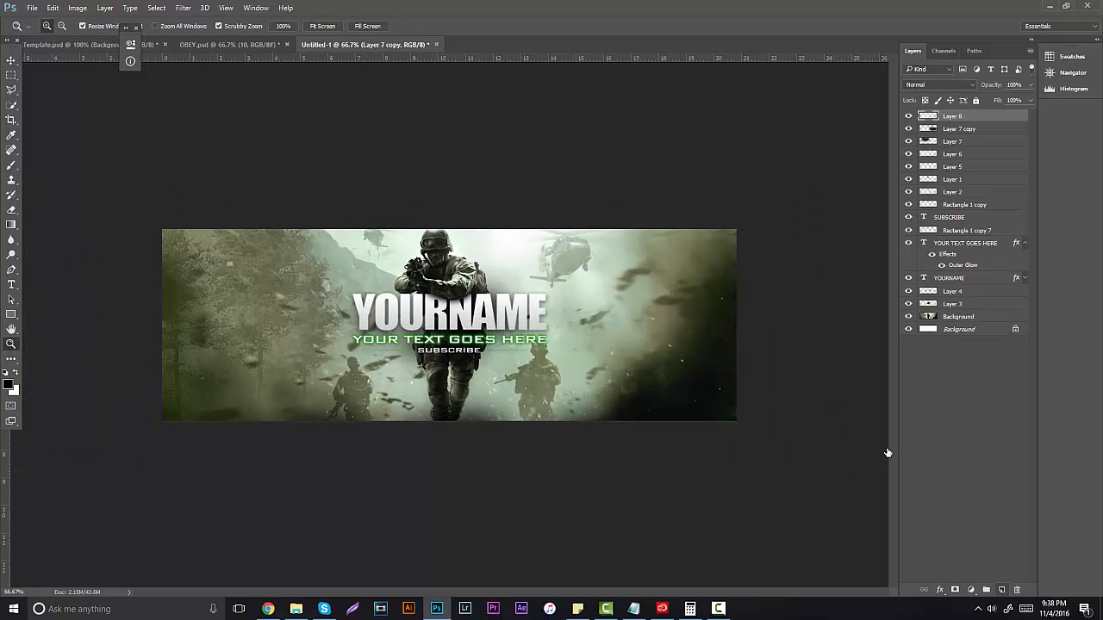
click(183, 8)
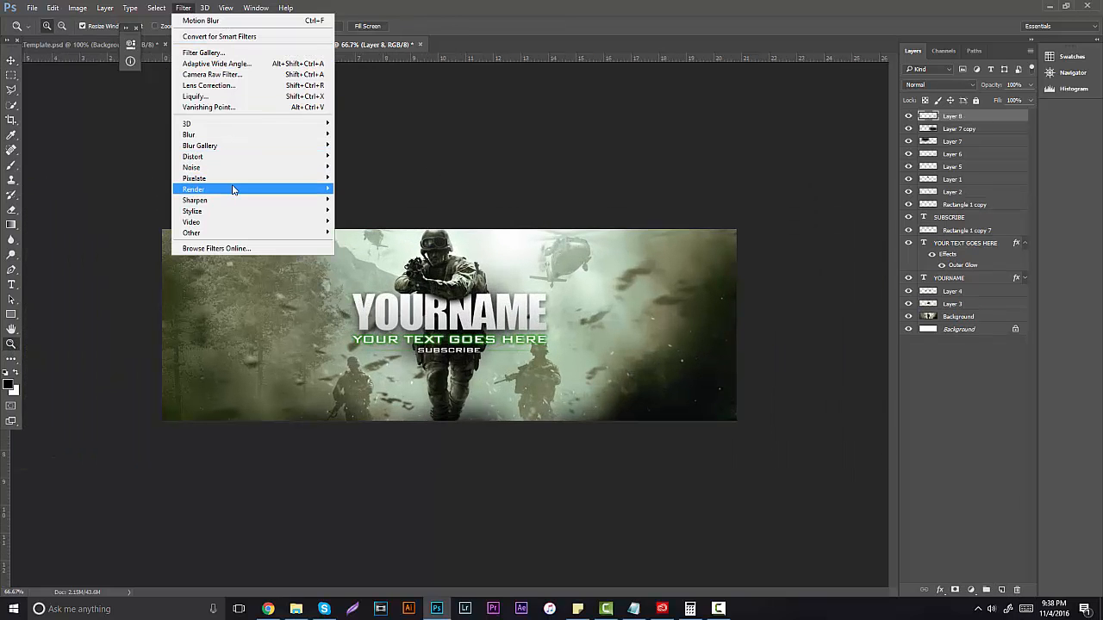
mouse_move(233, 189)
click(120, 226)
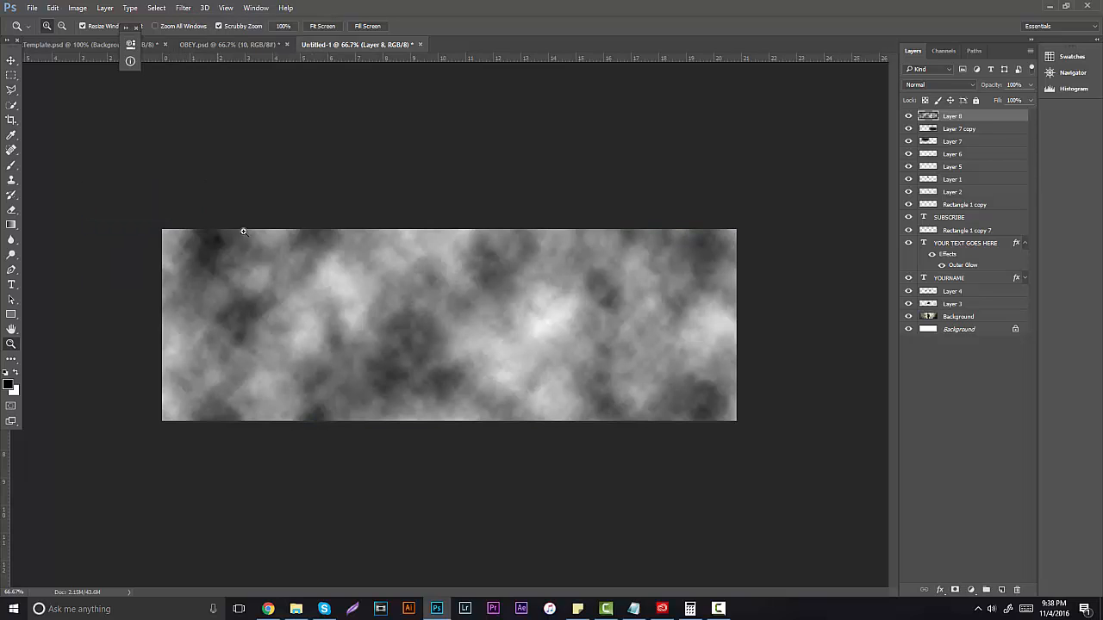
click(939, 85)
click(935, 199)
Step: Erase the cloud texture from the middle of the banner, including the trees, soldiers and text, using an enlarged soft eraser
click(12, 210)
click(61, 26)
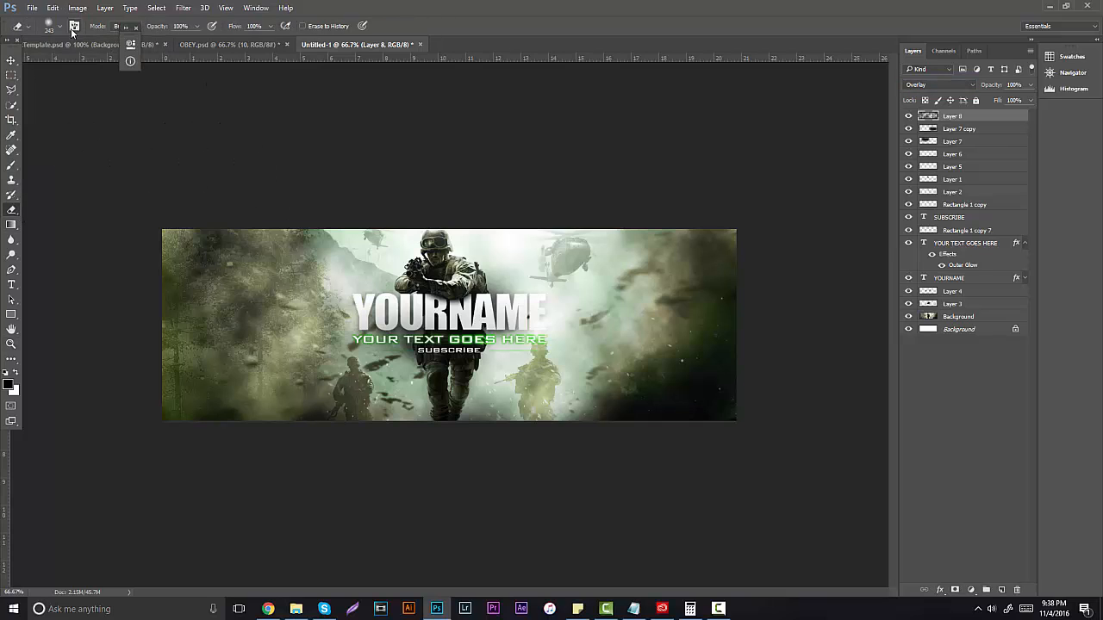
drag(124, 63, 128, 64)
mouse_move(243, 246)
mouse_down()
mouse_move(207, 323)
mouse_move(210, 387)
mouse_move(427, 329)
mouse_move(330, 279)
mouse_move(433, 244)
mouse_move(478, 308)
mouse_move(530, 335)
mouse_move(444, 233)
mouse_move(523, 352)
mouse_move(434, 408)
mouse_move(346, 375)
mouse_move(589, 345)
mouse_move(651, 379)
mouse_move(760, 290)
mouse_move(554, 268)
mouse_move(509, 343)
mouse_move(509, 372)
mouse_move(598, 309)
mouse_move(563, 413)
mouse_up()
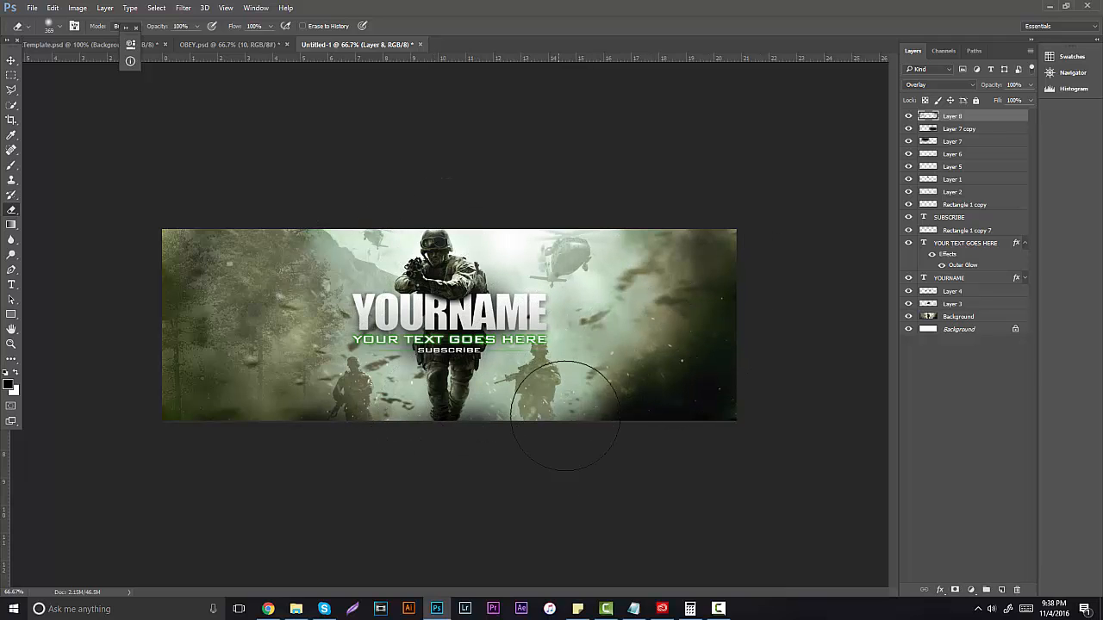
Step: On a new layer, draw a reversed black radial gradient from the banner's center to its upper-left corner, blended as Overlay
click(1002, 590)
click(10, 225)
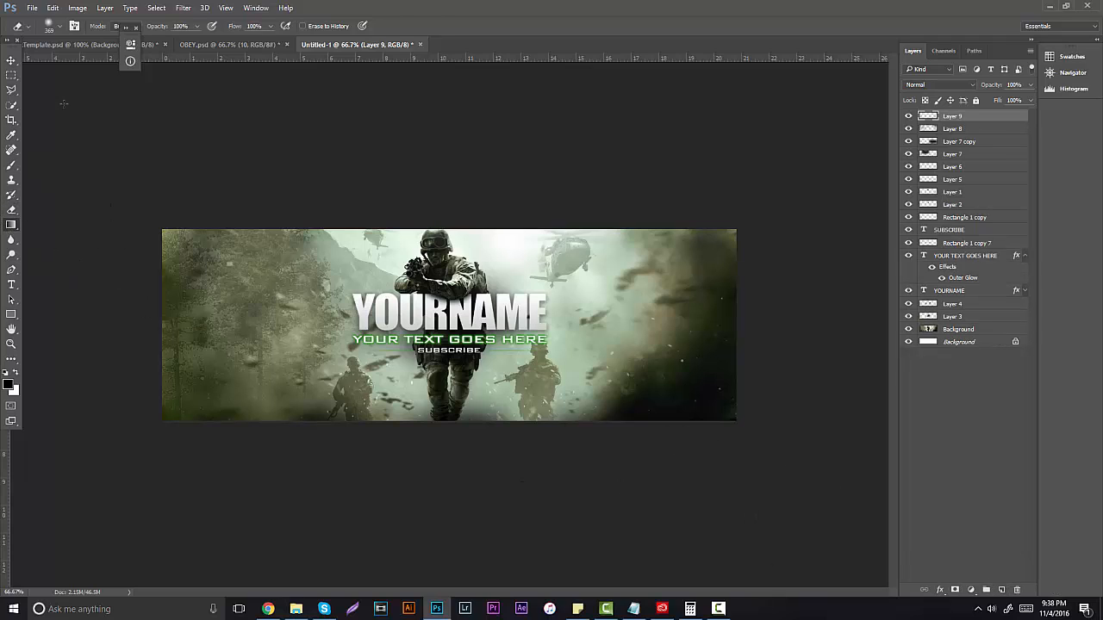
click(122, 26)
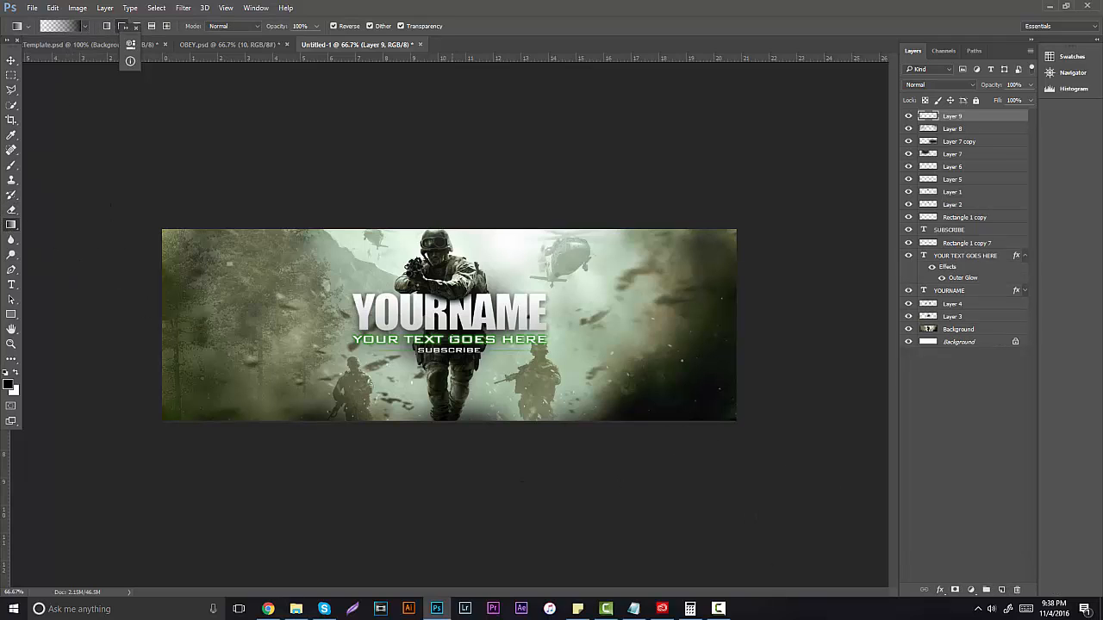
drag(439, 323, 160, 220)
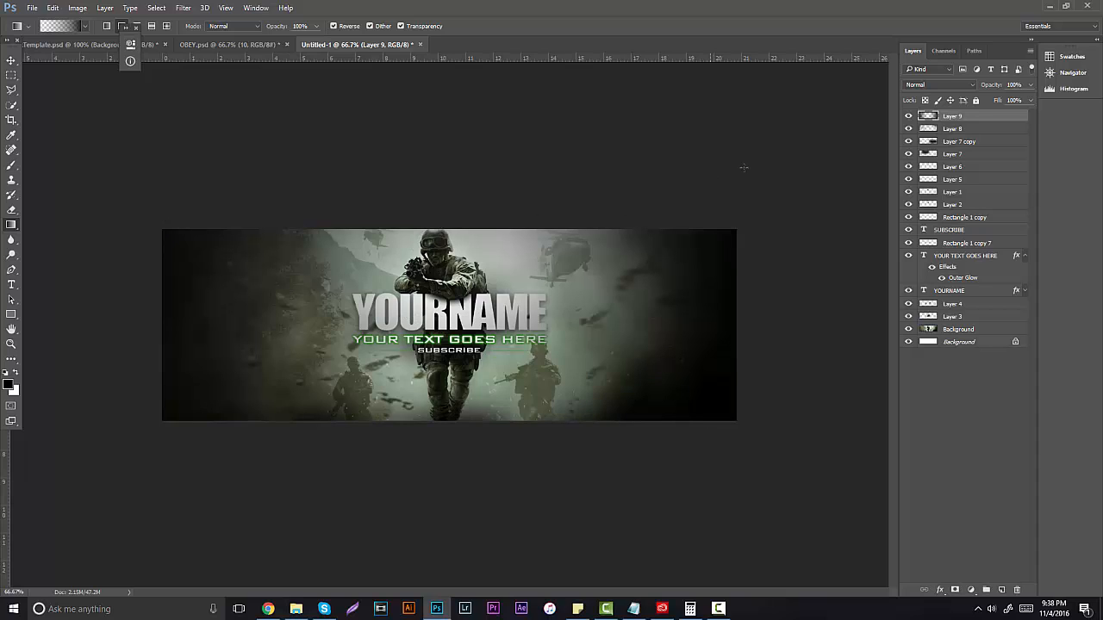
click(951, 83)
click(941, 204)
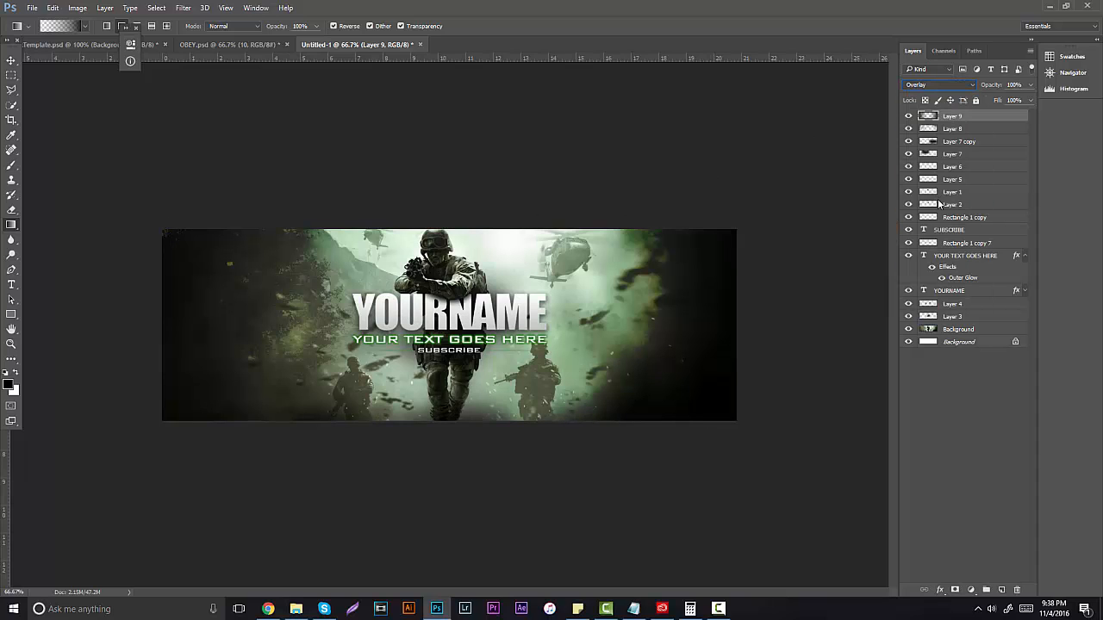
Step: Erase the dark gradient around the center of the banner so that mainly its outer edges stay darkened
click(11, 210)
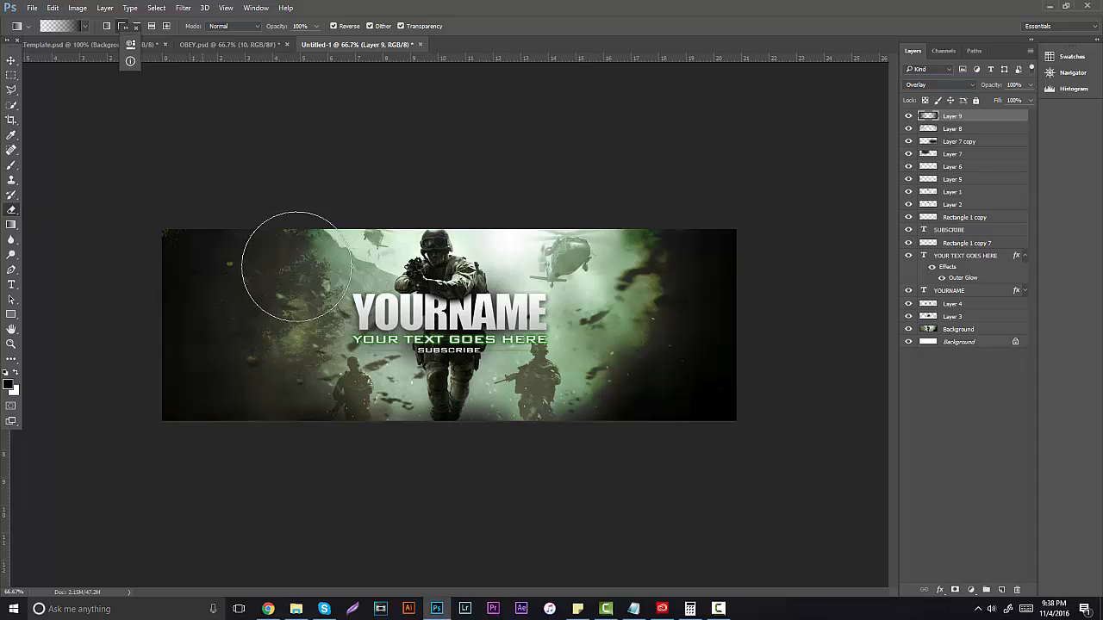
mouse_move(369, 349)
mouse_down()
mouse_move(351, 260)
mouse_move(255, 320)
mouse_move(380, 381)
mouse_up()
mouse_move(448, 415)
mouse_down()
mouse_move(570, 297)
mouse_move(625, 338)
mouse_move(737, 279)
mouse_move(779, 323)
mouse_up()
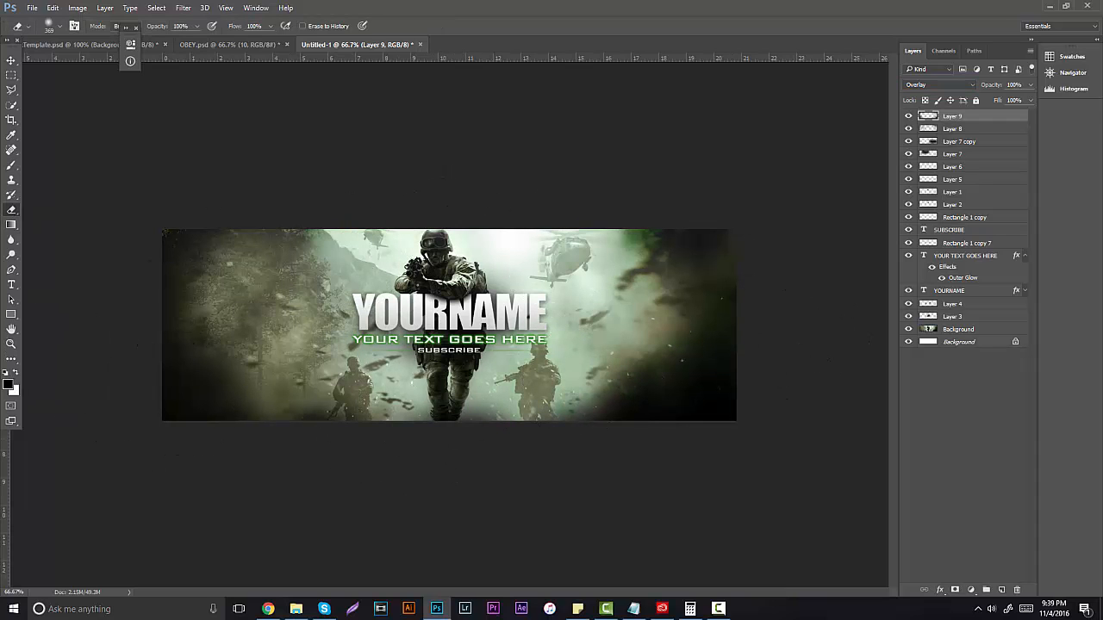
Step: Add an Exposure adjustment layer with Exposure +0.06 and Gamma Correction 0.92
click(11, 344)
drag(463, 322, 601, 250)
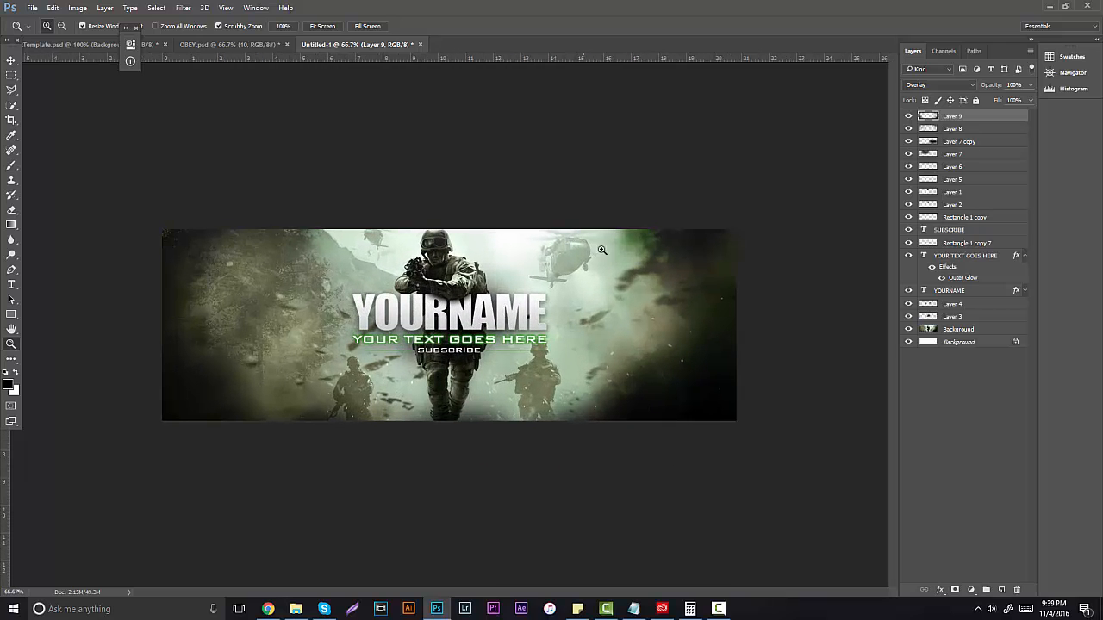
drag(419, 339, 485, 254)
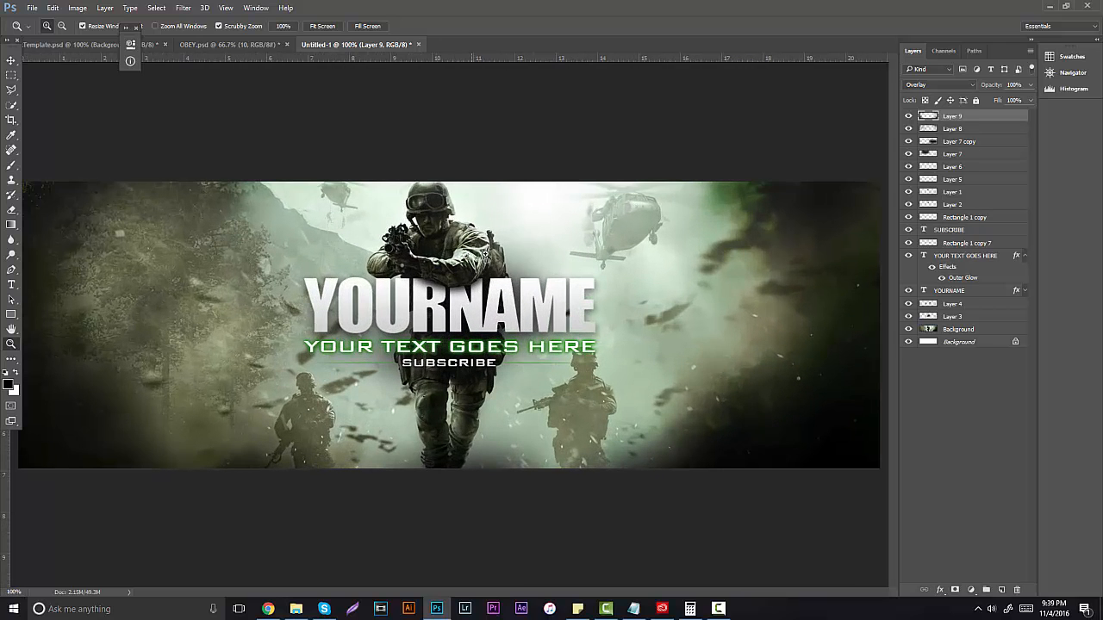
click(972, 591)
click(1008, 422)
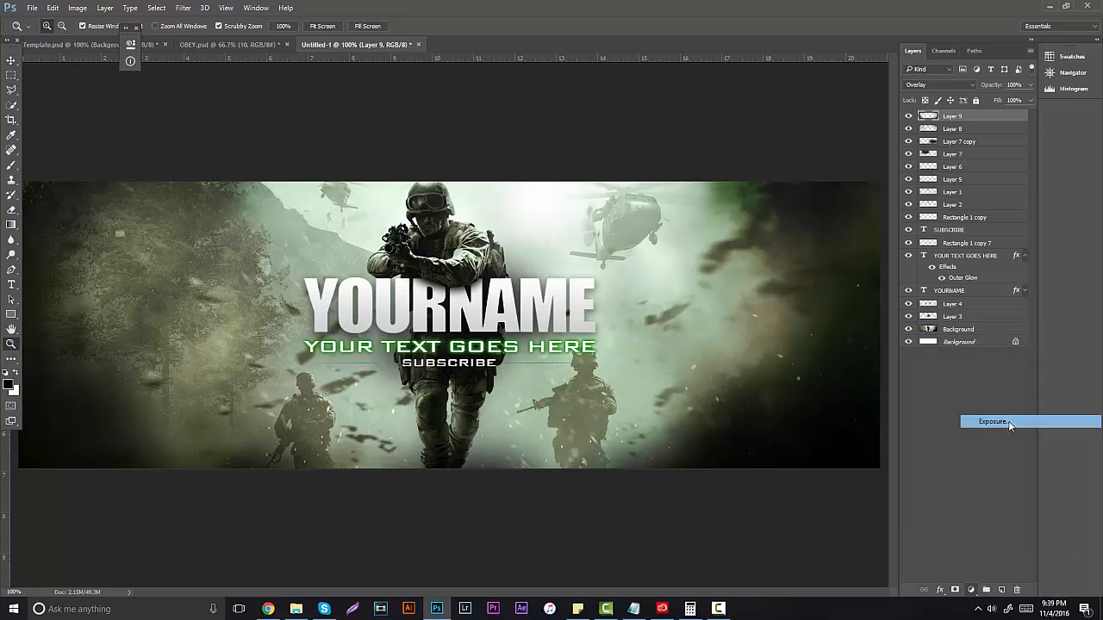
drag(218, 105, 219, 105)
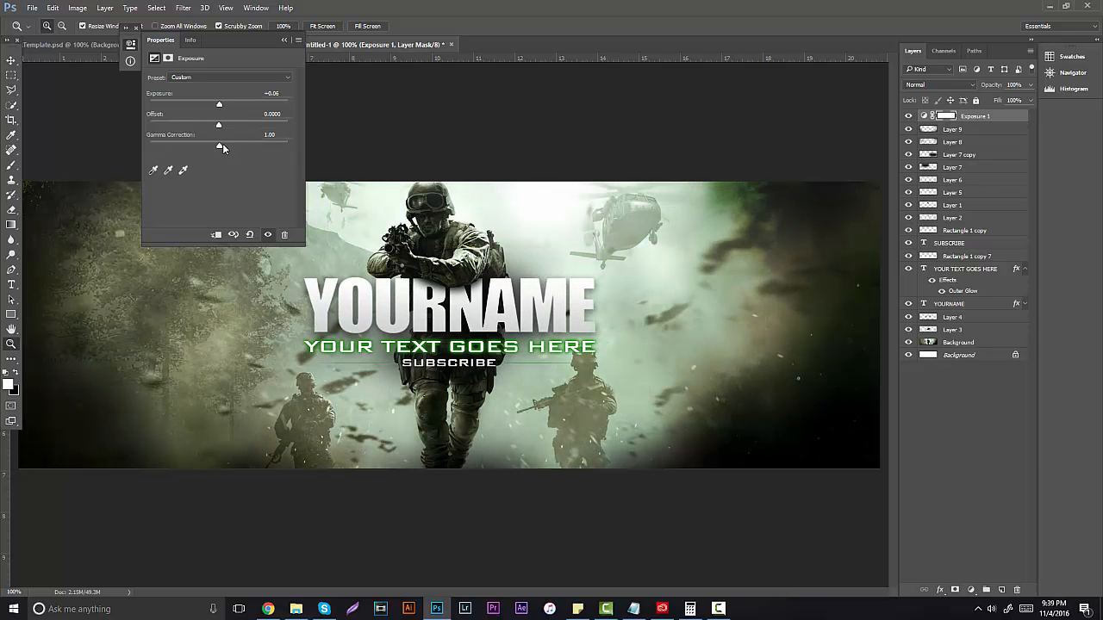
drag(222, 147, 224, 148)
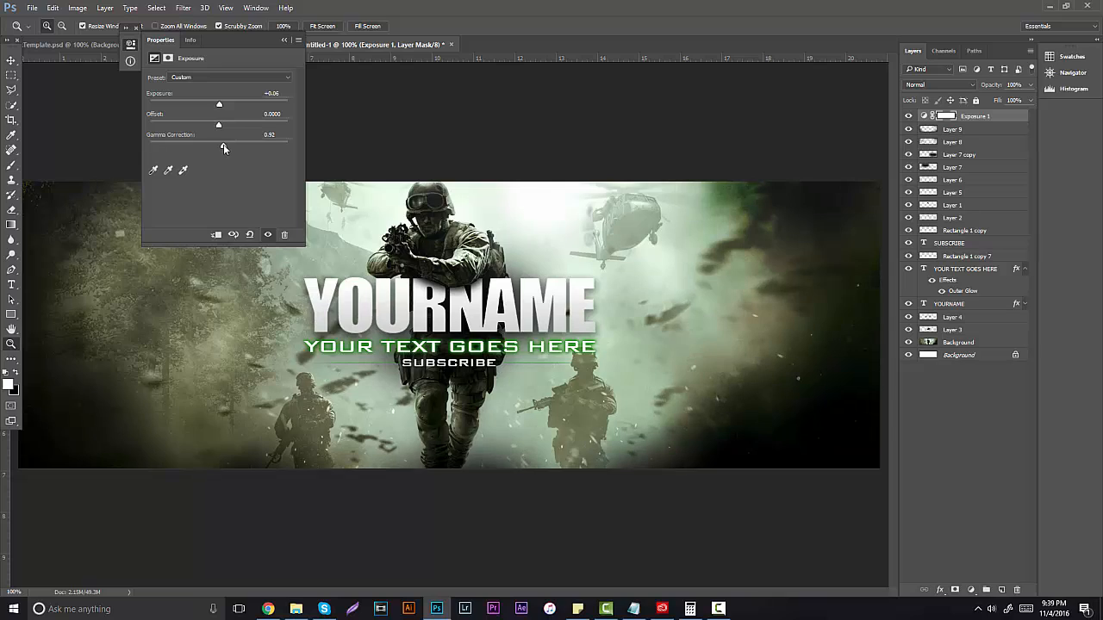
click(283, 40)
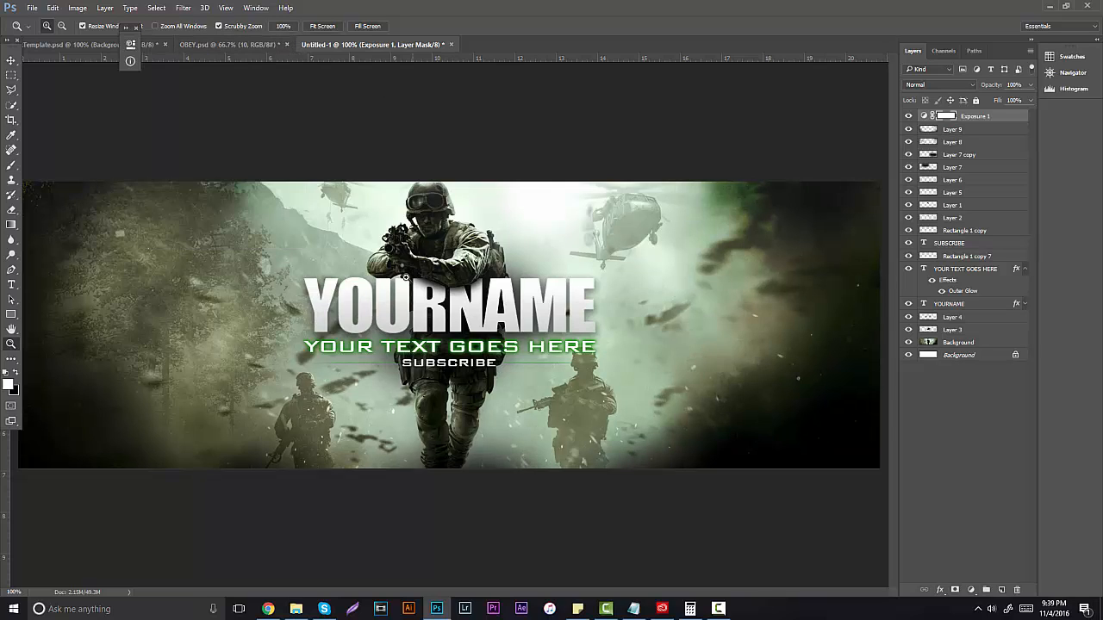
Step: Group all layers from the Exposure adjustment down to the soldier artwork, excluding the locked white background
click(972, 343)
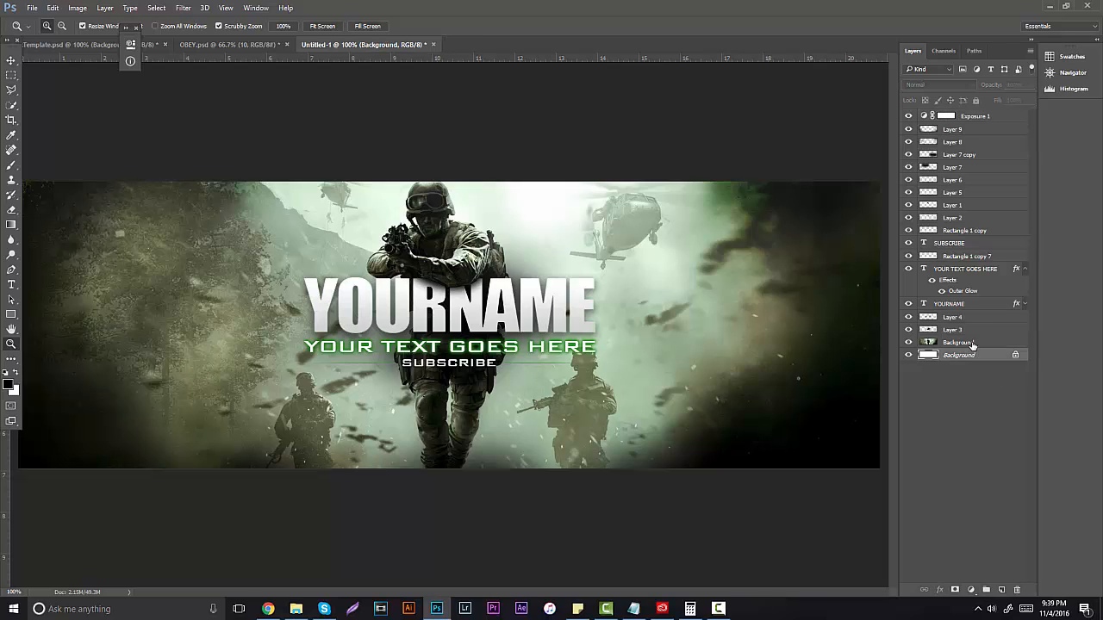
click(966, 117)
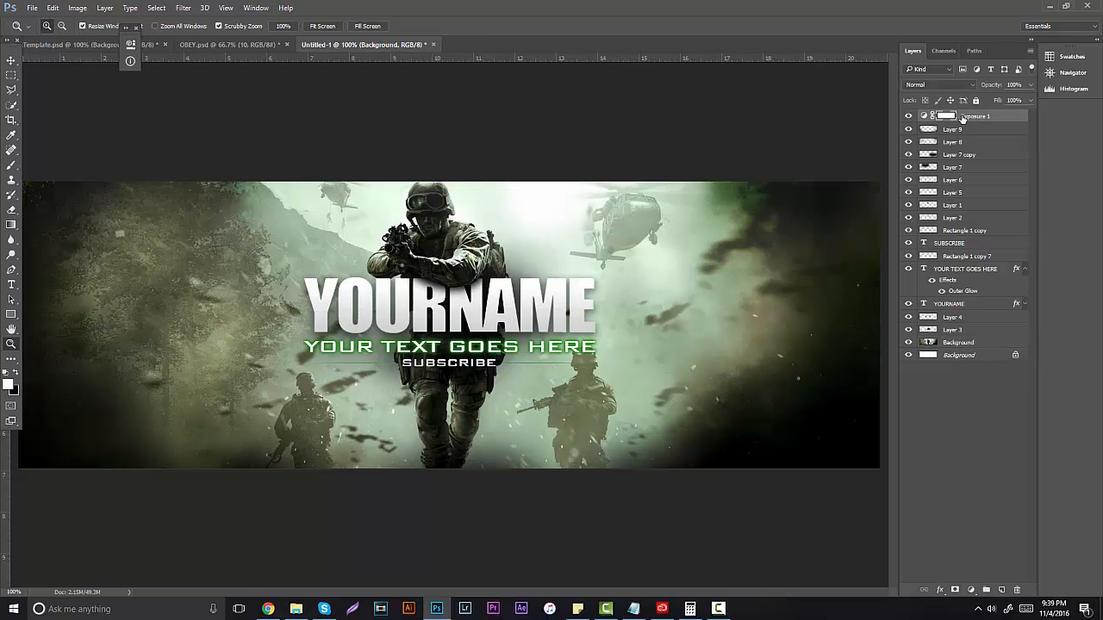
shift+click(974, 339)
key(ctrl+g)
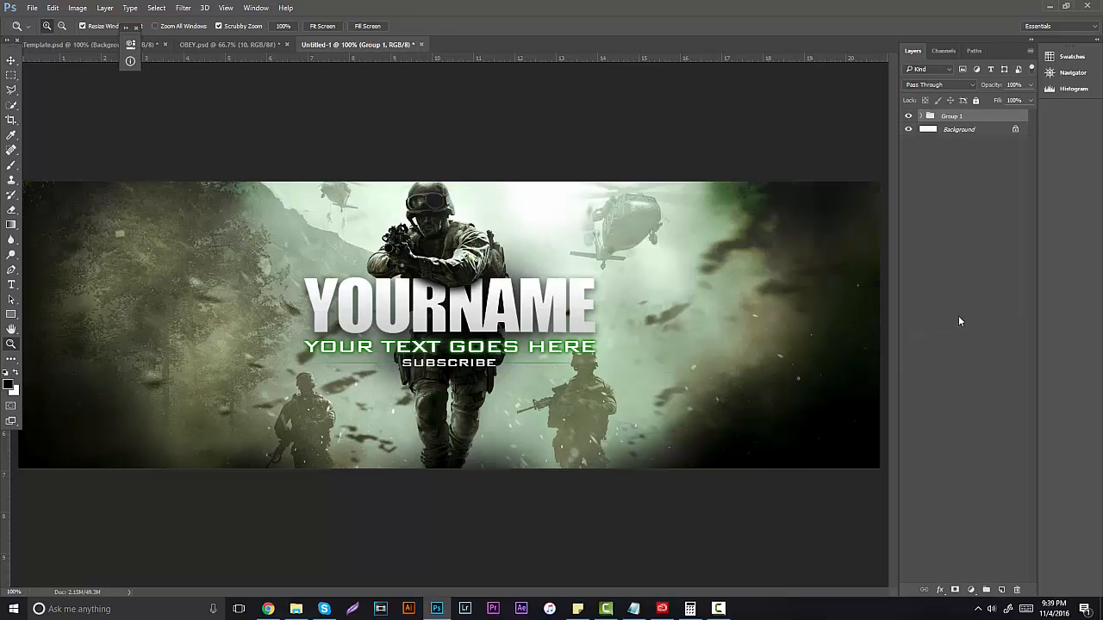
Step: Duplicate the group, merge the copy into a single layer and duplicate that merged layer
key(ctrl+j)
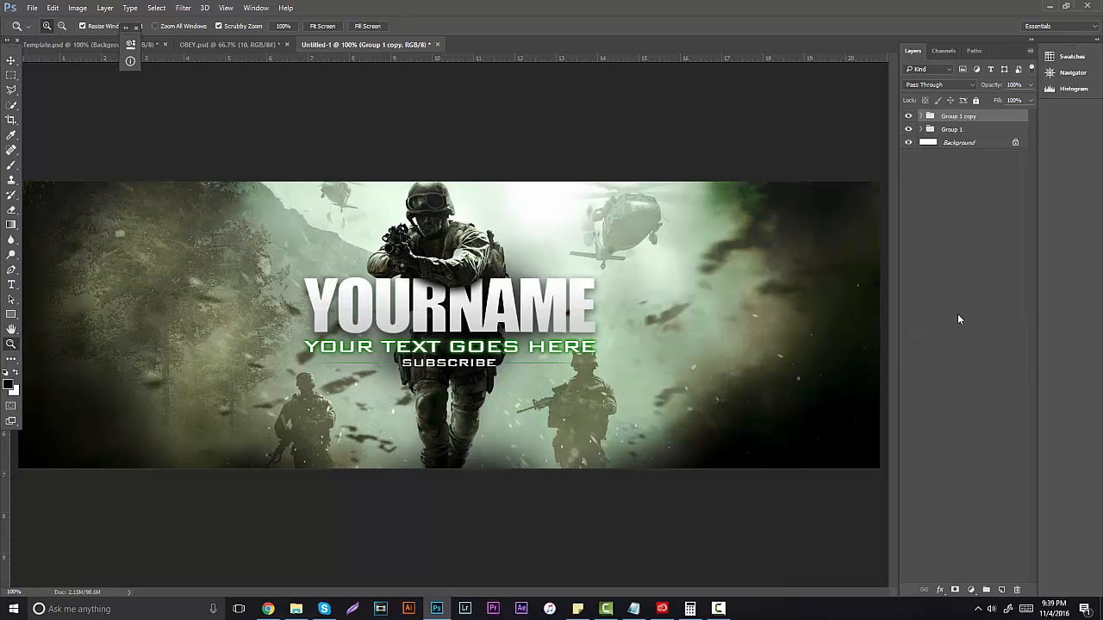
key(ctrl+e)
key(ctrl+j)
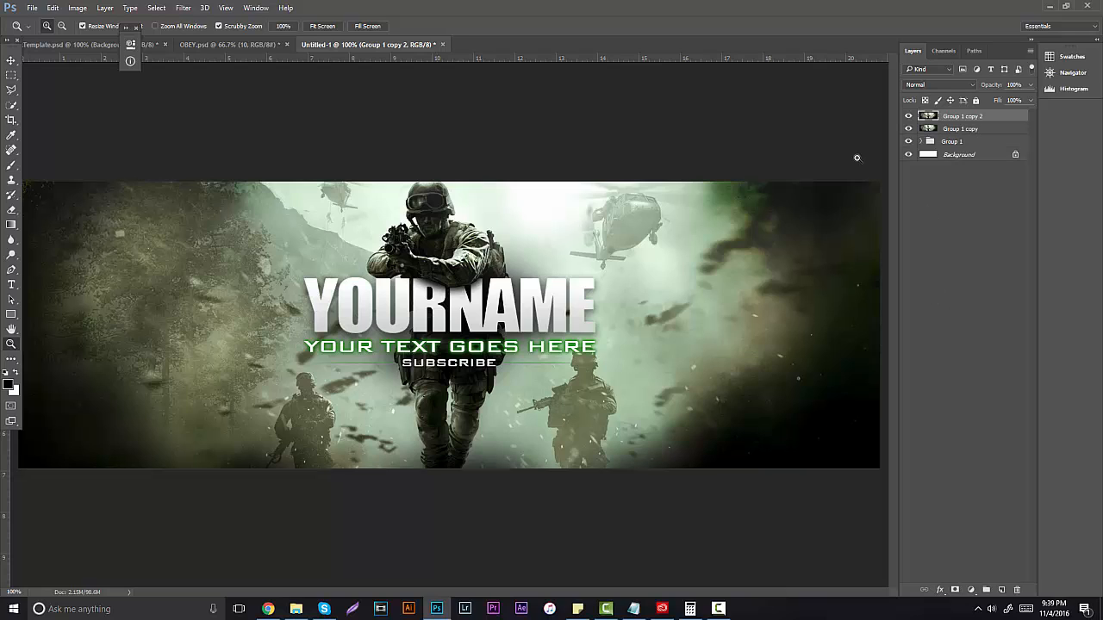
Step: Apply a Gaussian Blur with a radius of 1.4 pixels to the topmost merged copy
click(183, 8)
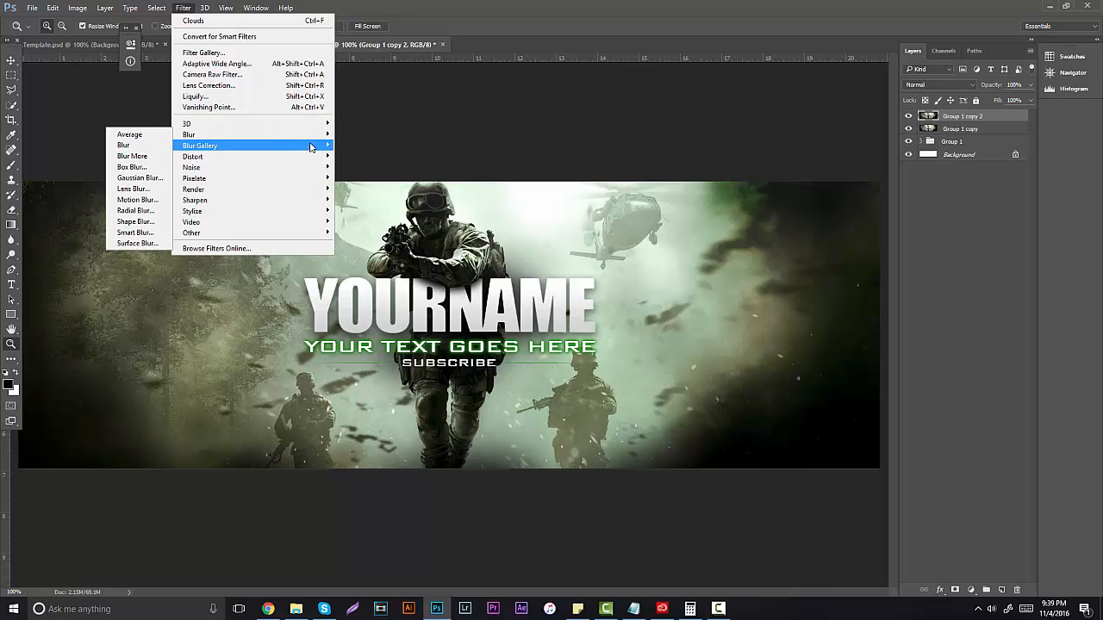
mouse_move(225, 138)
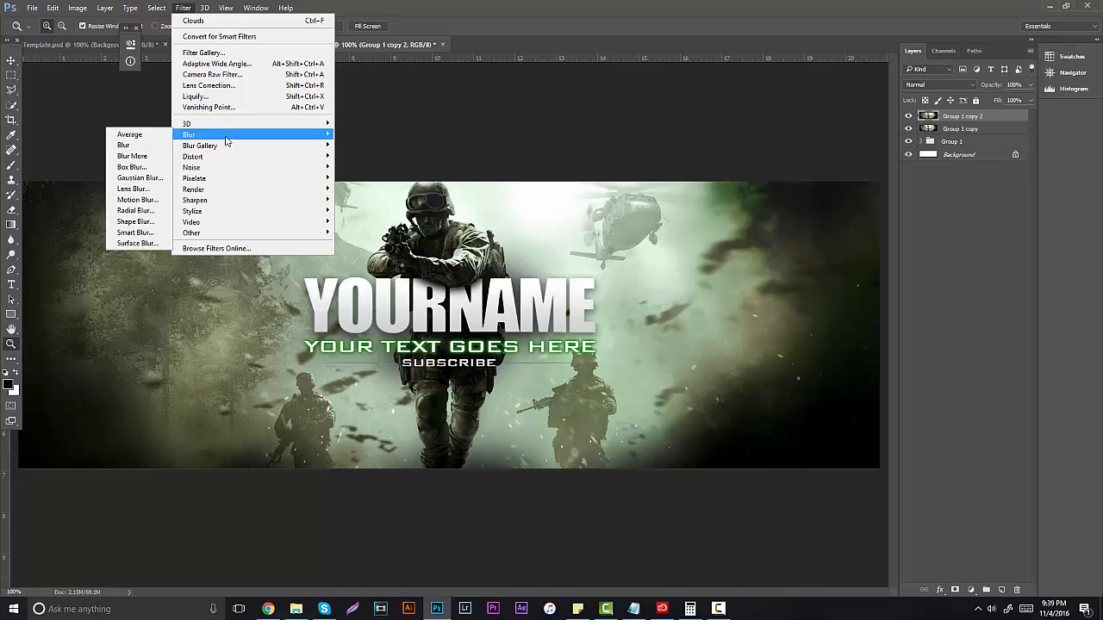
click(157, 178)
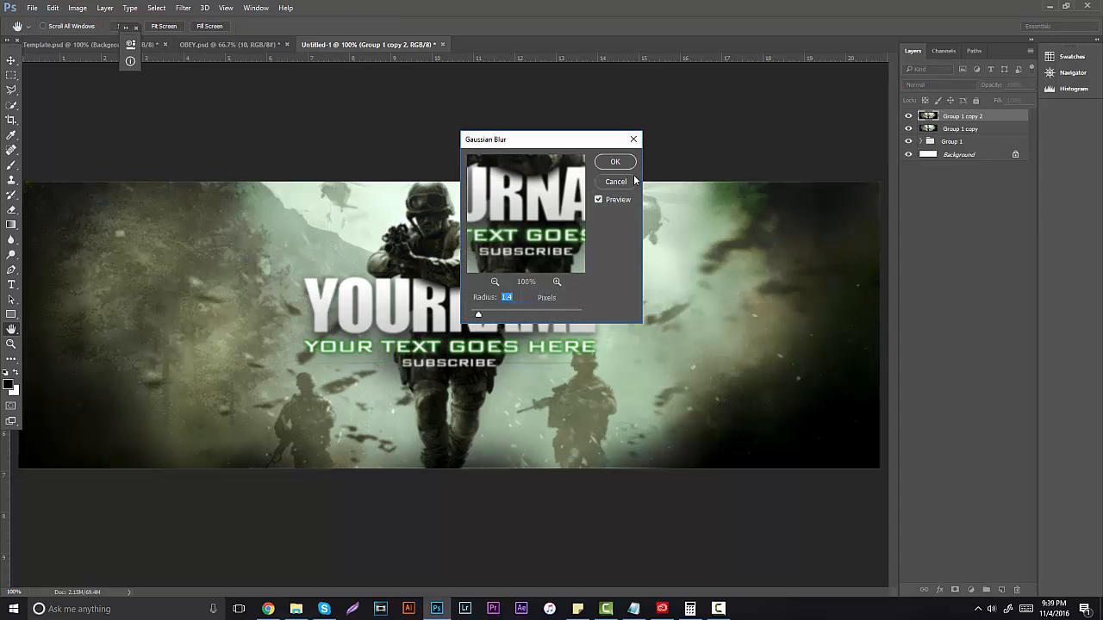
key(Return)
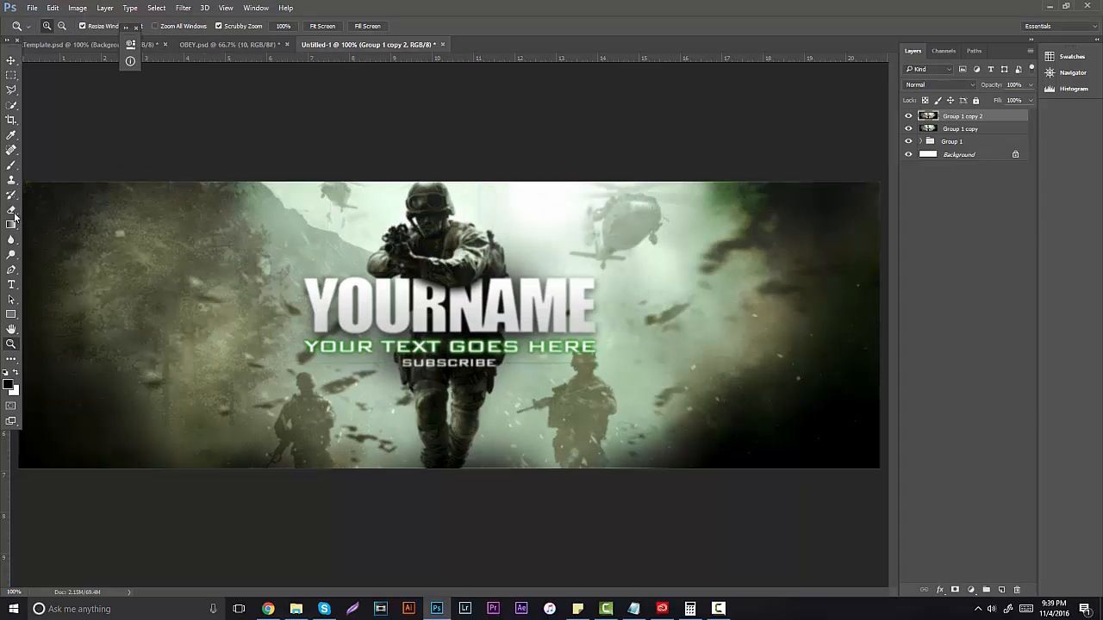
Step: Erase the blur over the central soldier, text and surrounding scene, and merge the blurred layer with the sharp copy beneath it
click(12, 211)
mouse_move(218, 275)
mouse_down()
mouse_move(258, 277)
mouse_move(144, 198)
mouse_move(449, 272)
mouse_move(314, 274)
mouse_move(383, 357)
mouse_move(517, 310)
mouse_move(465, 207)
mouse_move(642, 315)
mouse_move(620, 431)
mouse_move(746, 123)
mouse_move(637, 160)
mouse_move(225, 222)
mouse_up()
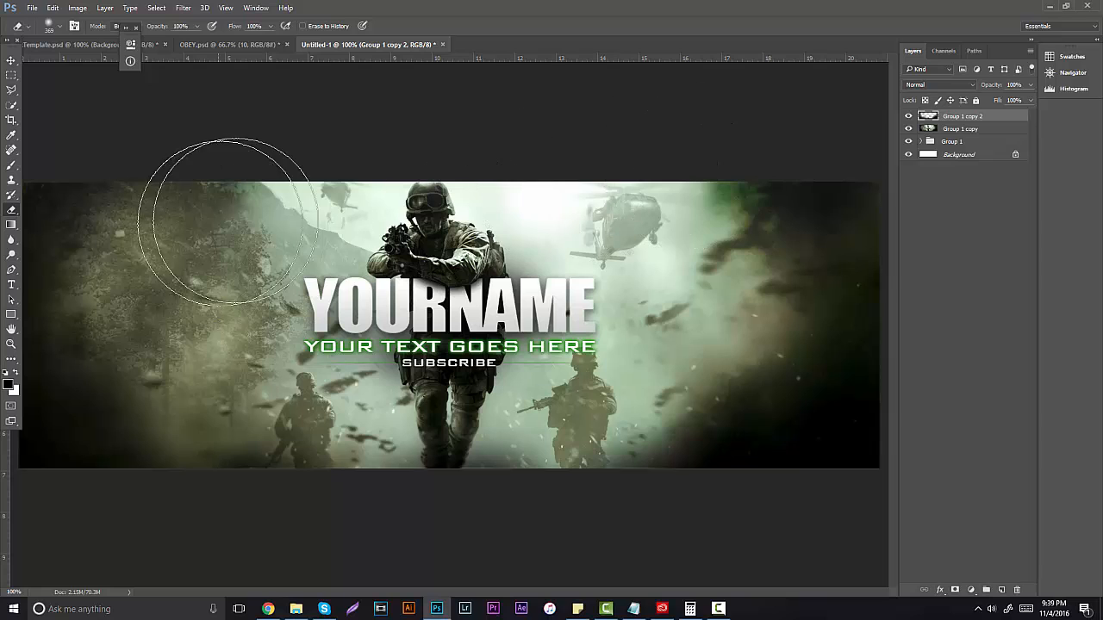
click(11, 344)
drag(405, 326, 375, 327)
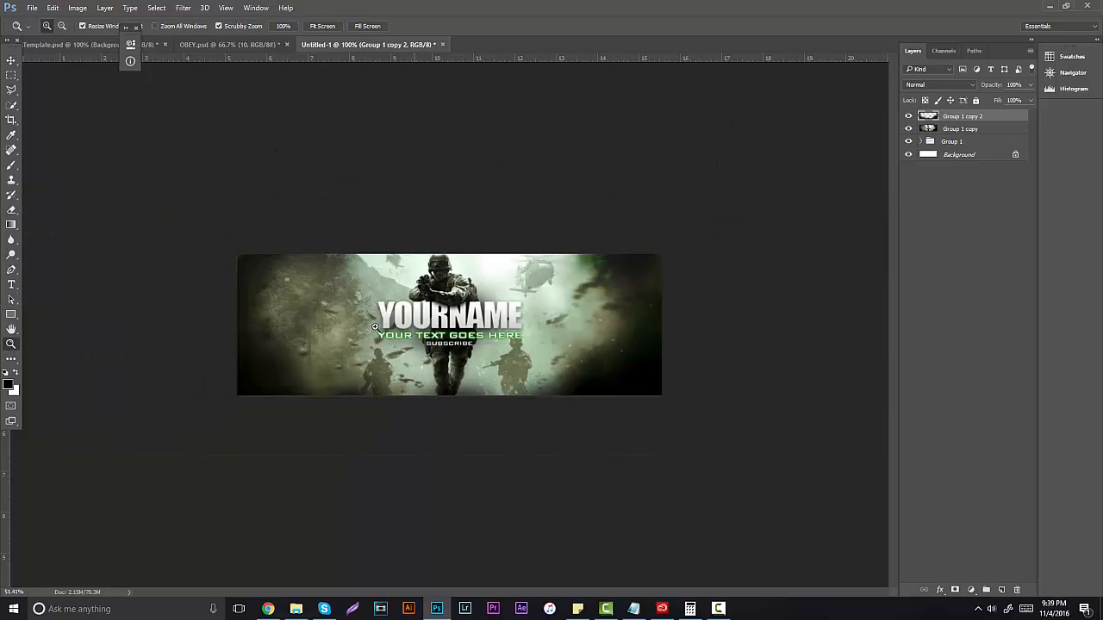
click(375, 328)
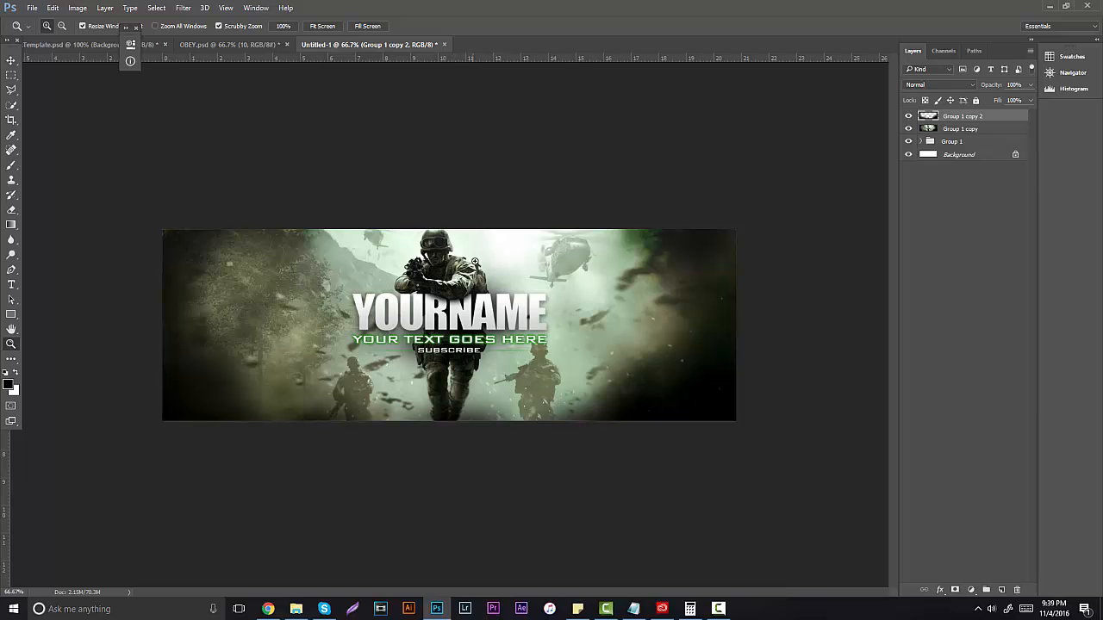
click(414, 289)
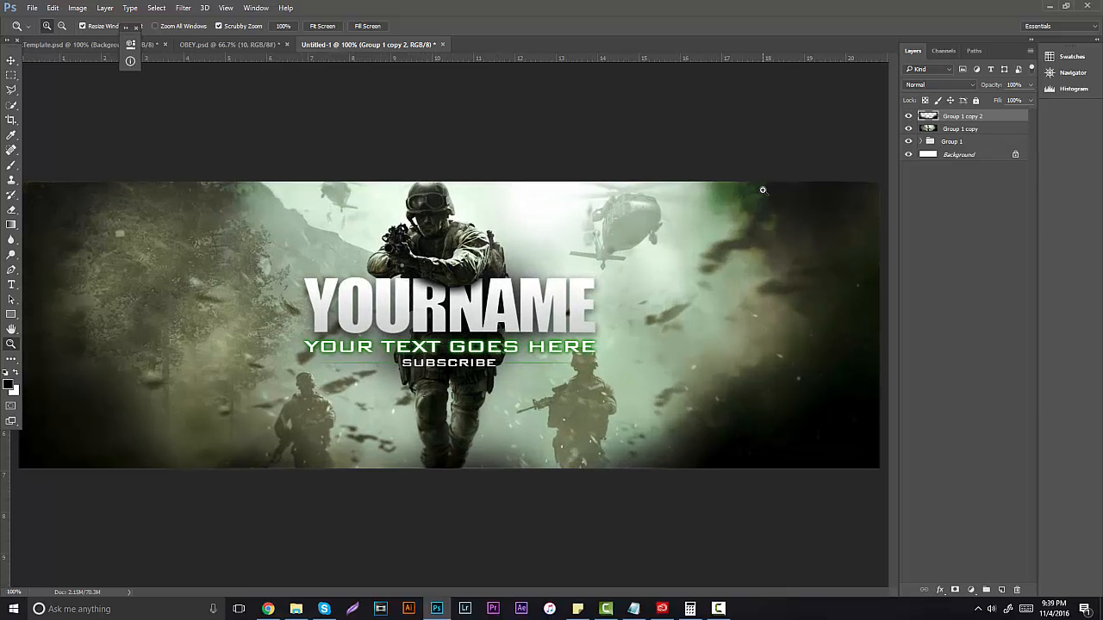
click(972, 129)
key(Delete)
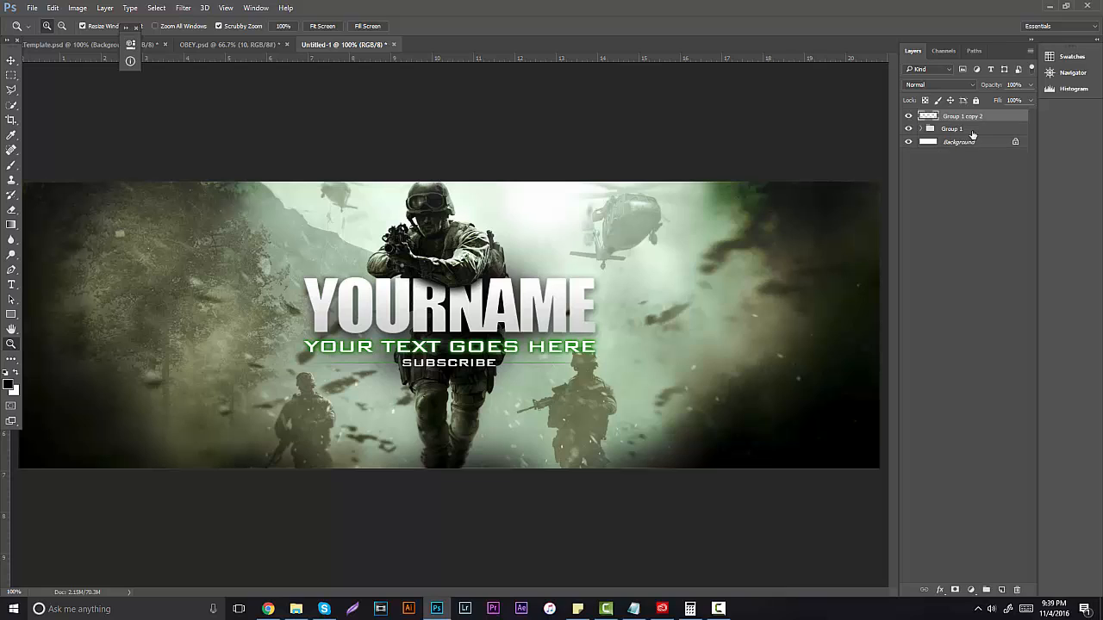
Step: Add a new top layer, fill it with black and set its blend mode to Overlay
click(1000, 590)
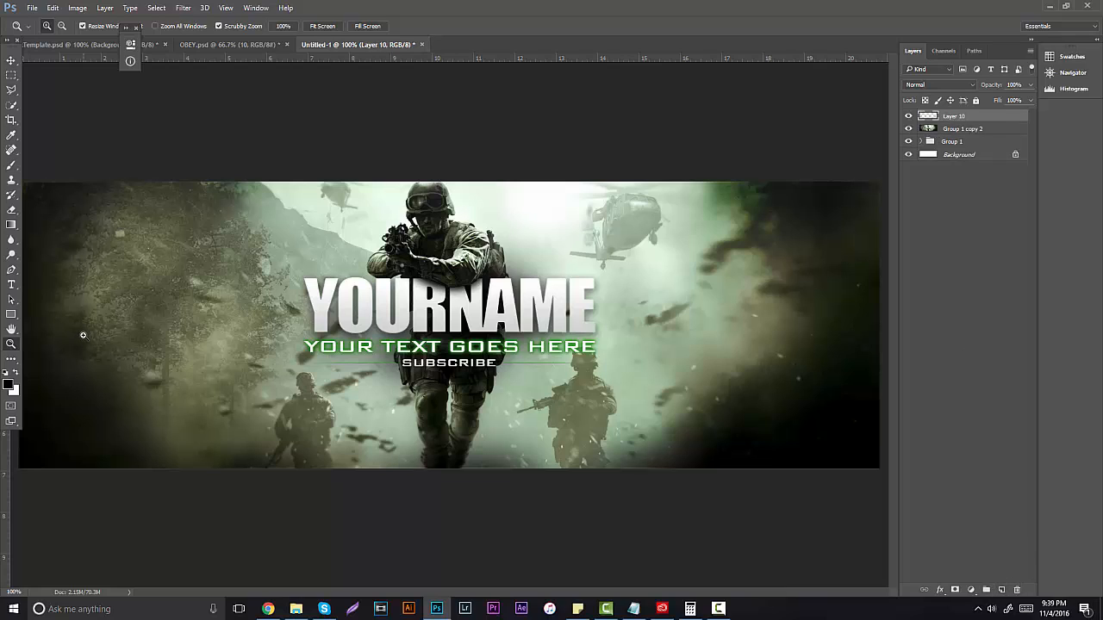
right_click(11, 226)
click(61, 237)
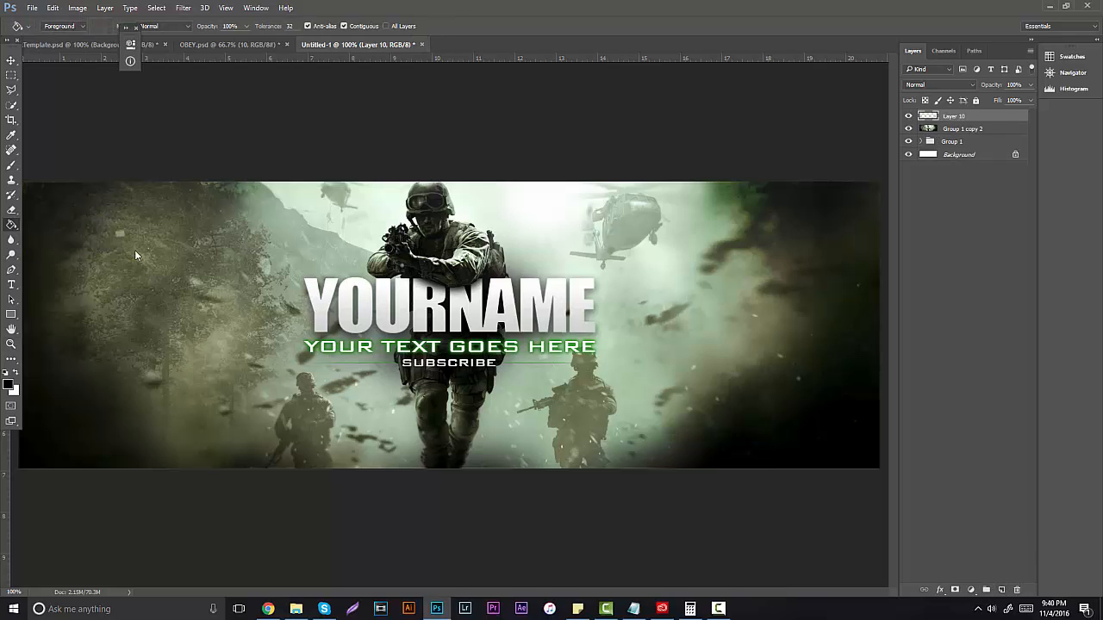
click(134, 249)
click(925, 83)
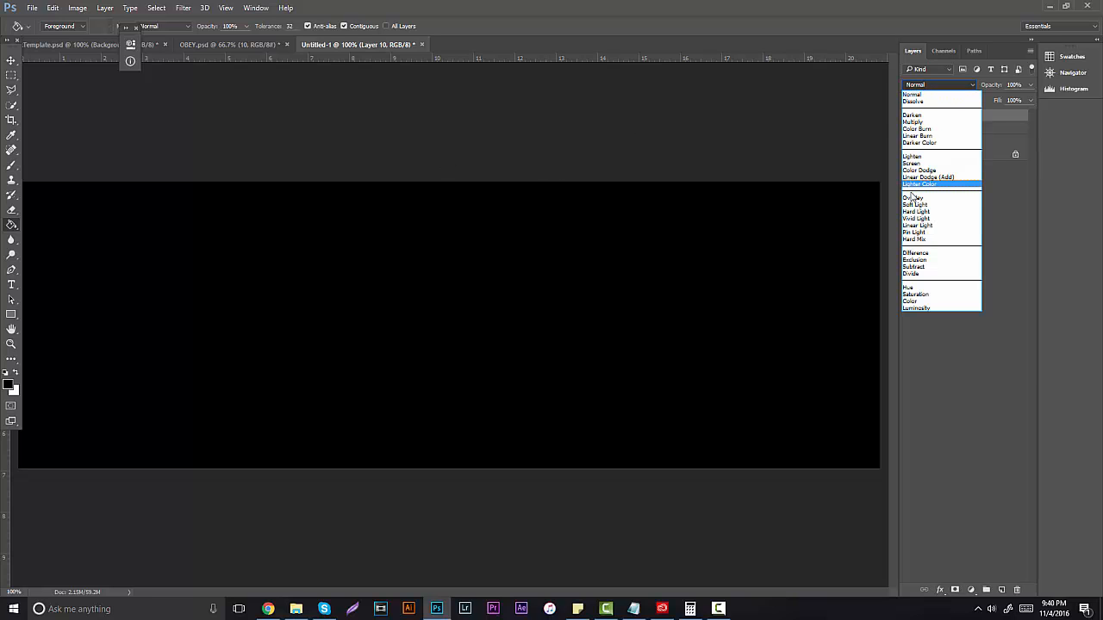
click(911, 194)
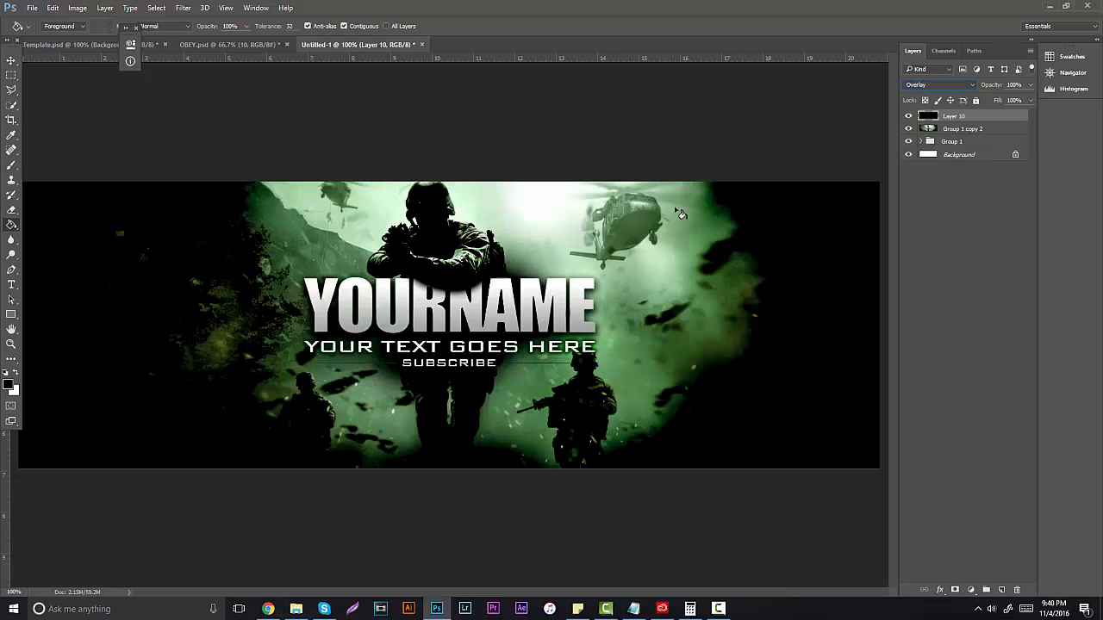
Step: Lower the black overlay layer's opacity to 99%, erase it over the central soldier and surrounding scene, and hide that layer
drag(996, 97, 1028, 100)
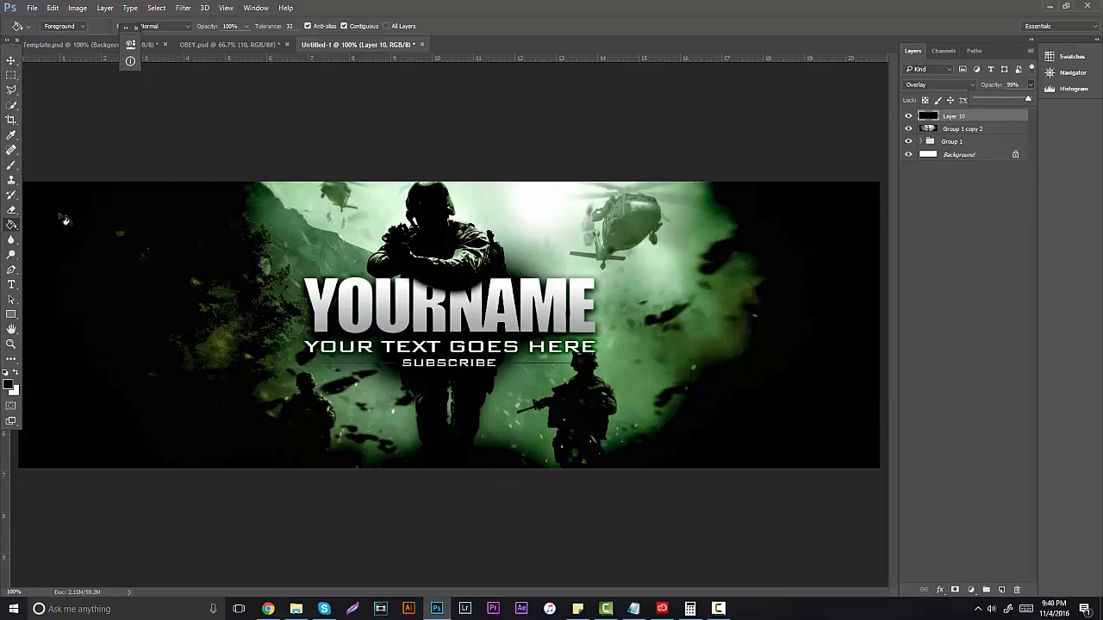
click(11, 209)
mouse_move(442, 231)
mouse_down()
mouse_move(413, 284)
mouse_move(444, 379)
mouse_move(699, 452)
mouse_move(787, 307)
mouse_move(680, 135)
mouse_move(566, 320)
mouse_move(388, 405)
mouse_move(172, 250)
mouse_move(295, 192)
mouse_move(135, 278)
mouse_move(107, 477)
mouse_move(109, 418)
mouse_move(37, 335)
mouse_up()
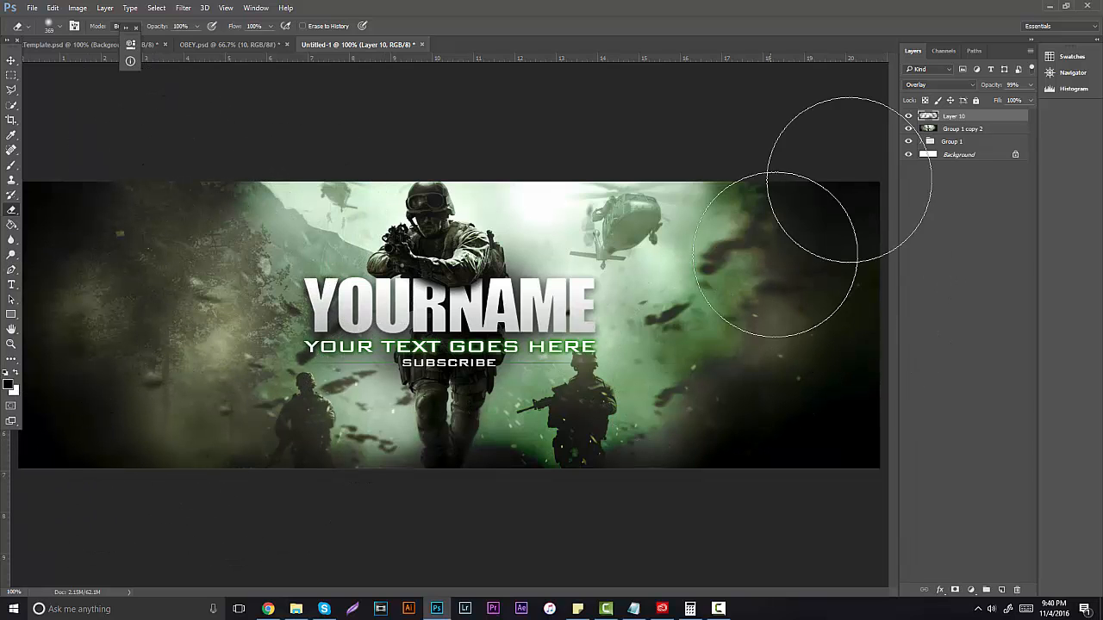
click(908, 116)
Step: Duplicate the merged header layer and apply a Mosaic pixelate filter to the copy
click(942, 129)
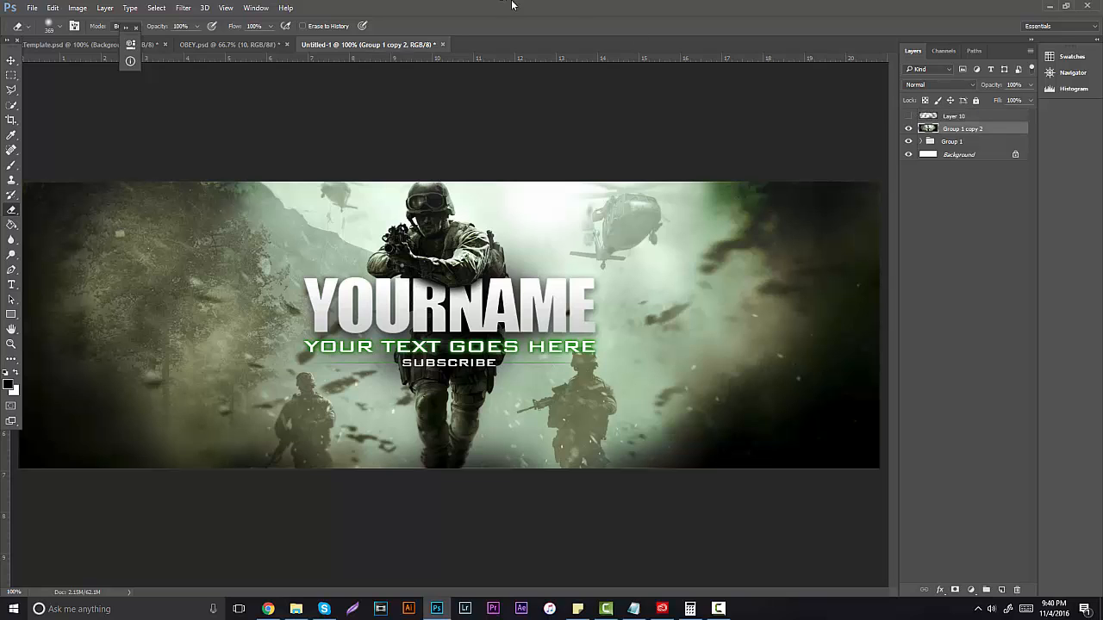
key(ctrl+j)
click(193, 8)
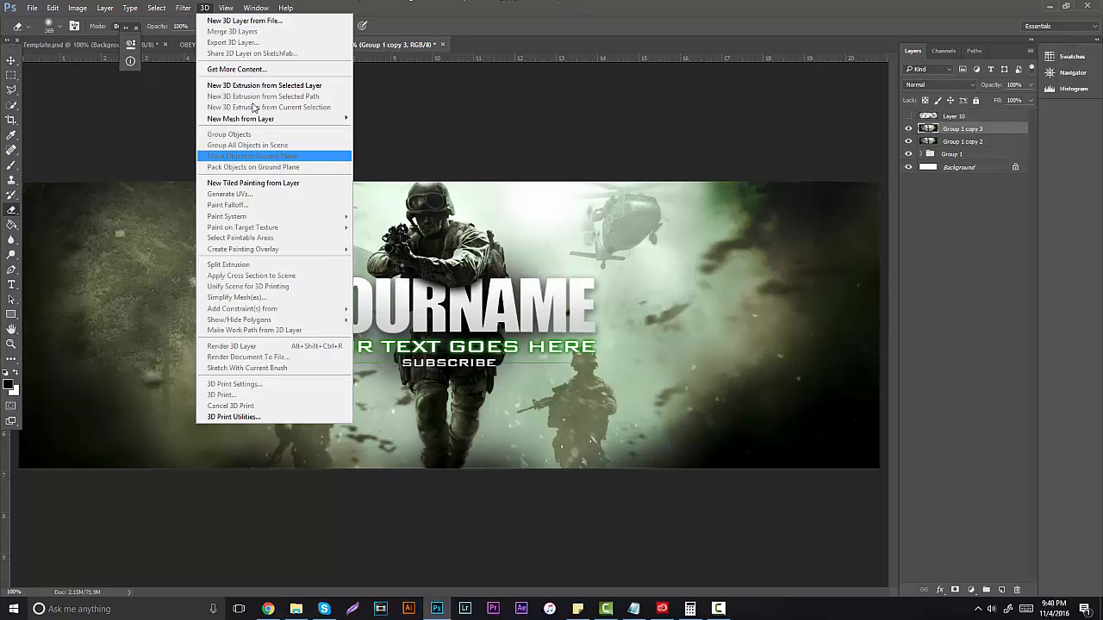
mouse_move(227, 193)
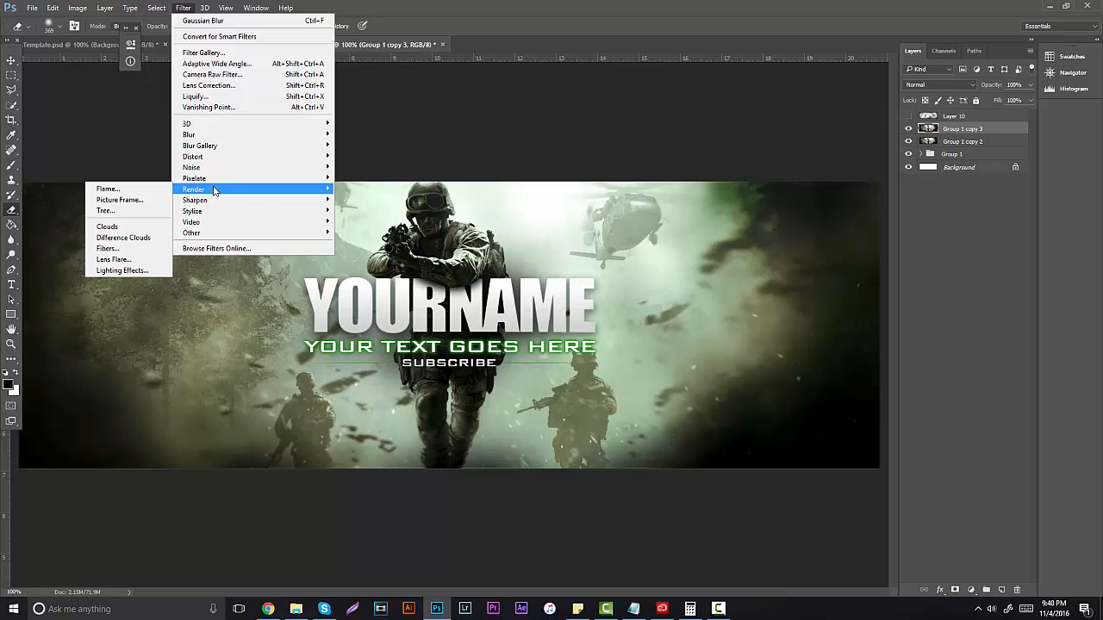
click(117, 231)
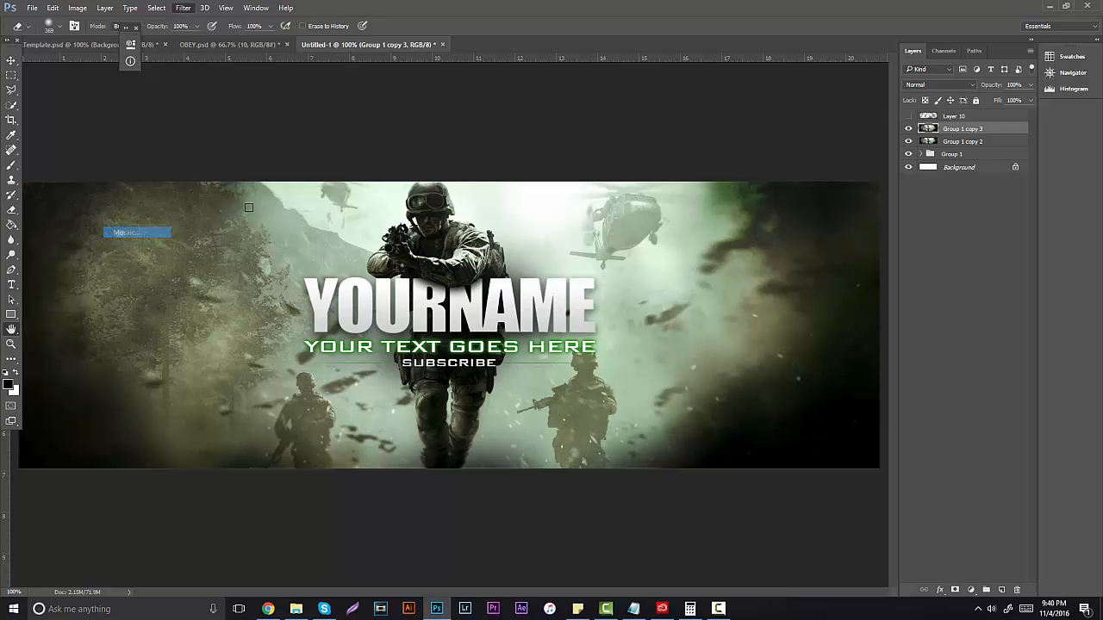
click(602, 162)
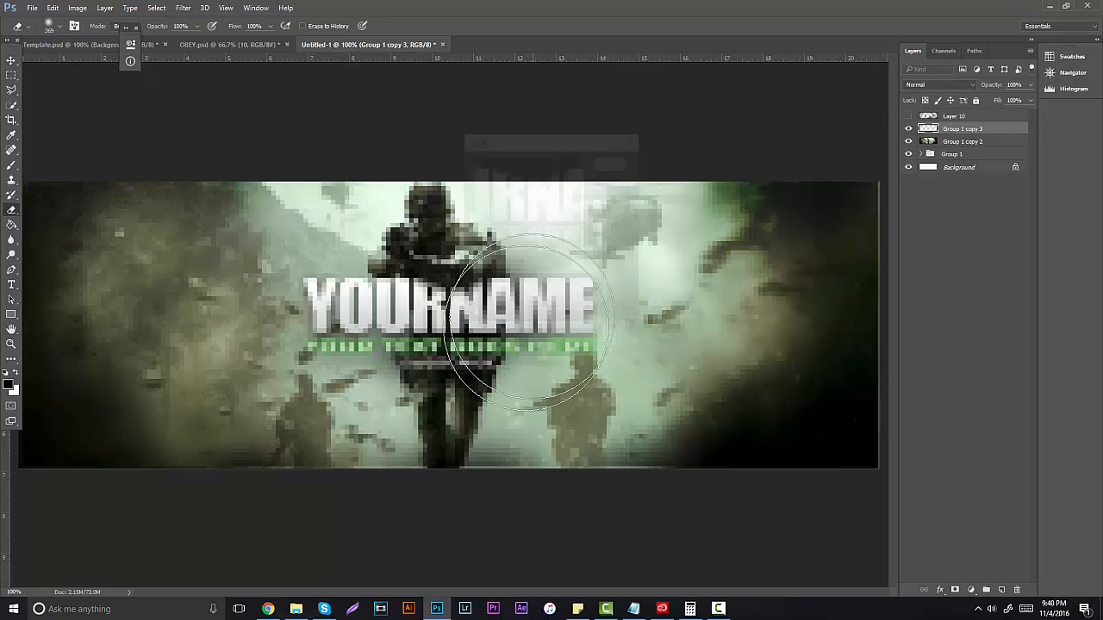
Step: Erase the mosaic effect over the central soldier and text, and delete the mosaic layer
mouse_move(533, 320)
mouse_down()
mouse_move(413, 414)
mouse_move(595, 346)
mouse_move(633, 247)
mouse_move(421, 236)
mouse_move(534, 237)
mouse_move(794, 265)
mouse_move(907, 427)
mouse_move(762, 371)
mouse_move(706, 292)
mouse_move(593, 241)
mouse_move(392, 279)
mouse_up()
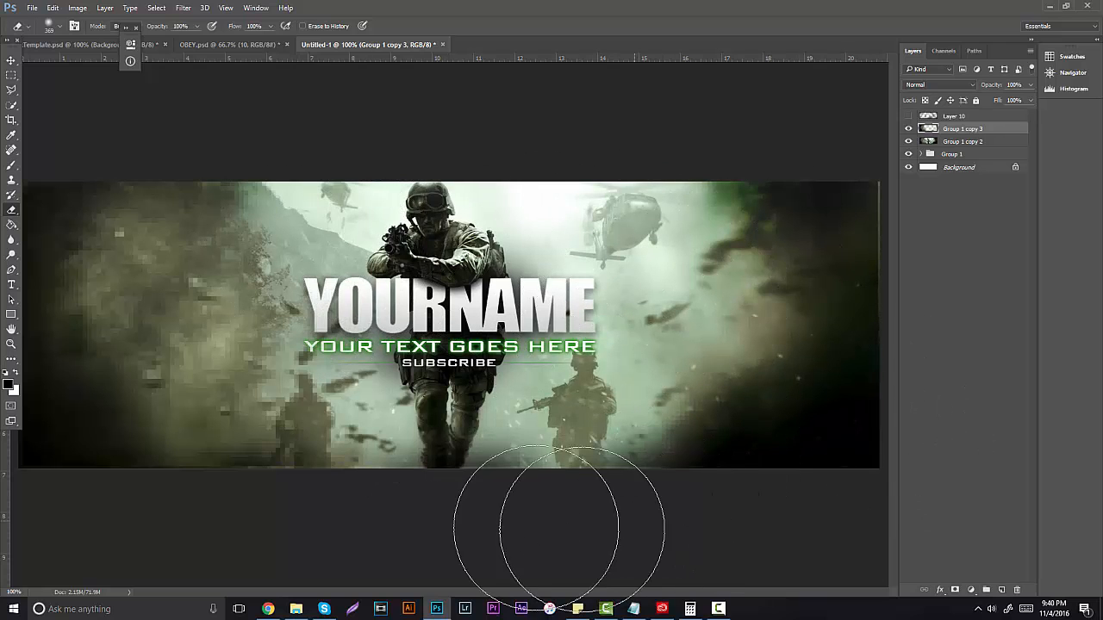
click(1014, 591)
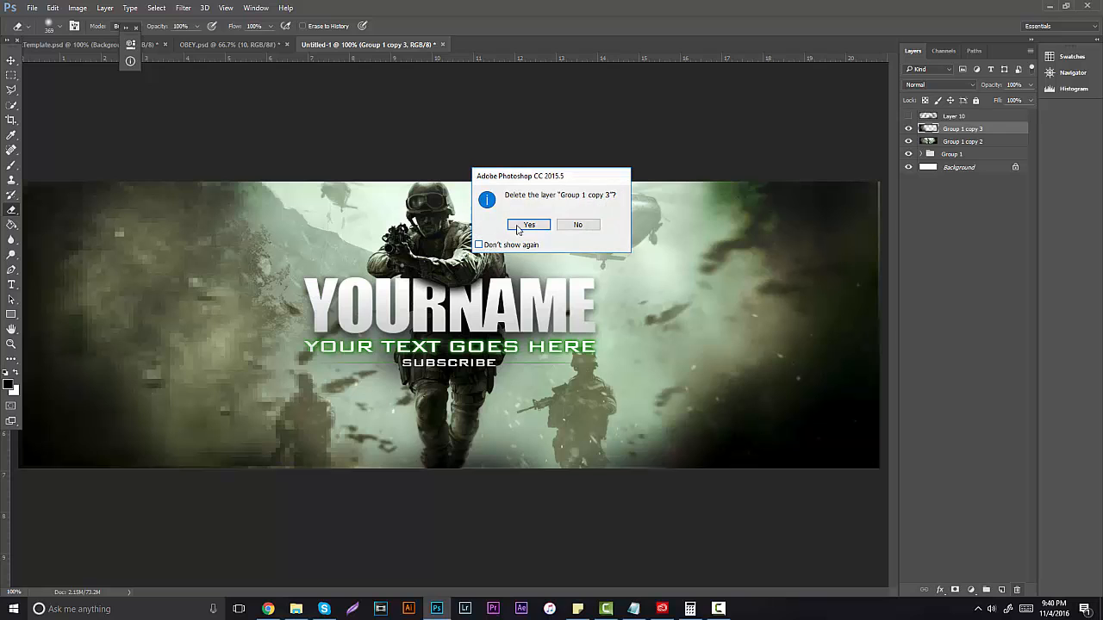
click(520, 227)
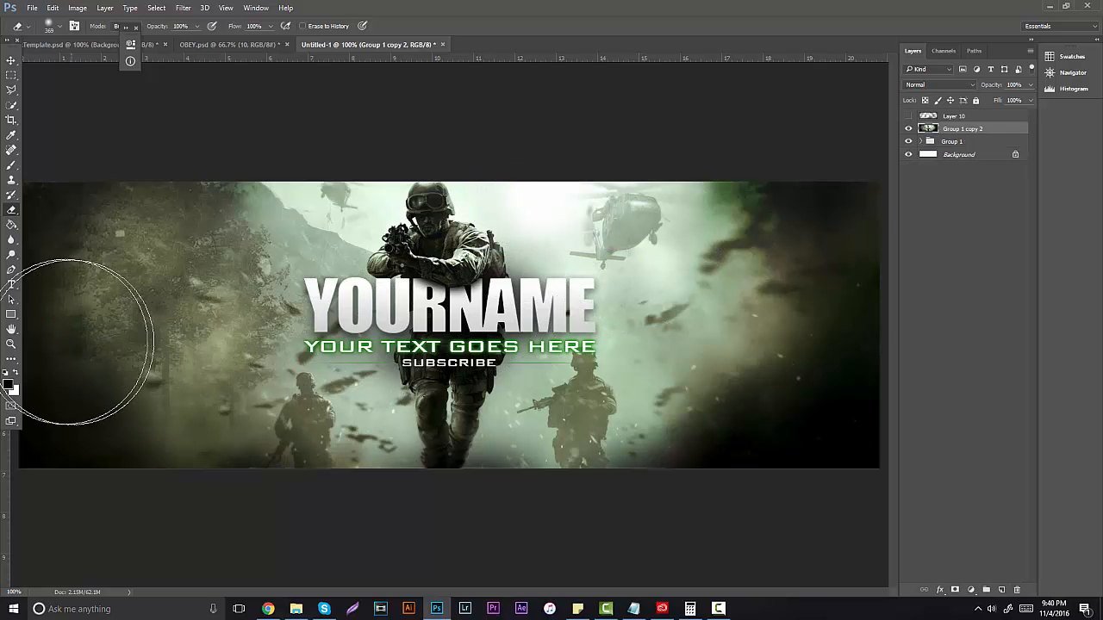
Step: Duplicate the merged header layer below the hidden black overlay
click(11, 343)
drag(528, 276, 505, 276)
click(524, 267)
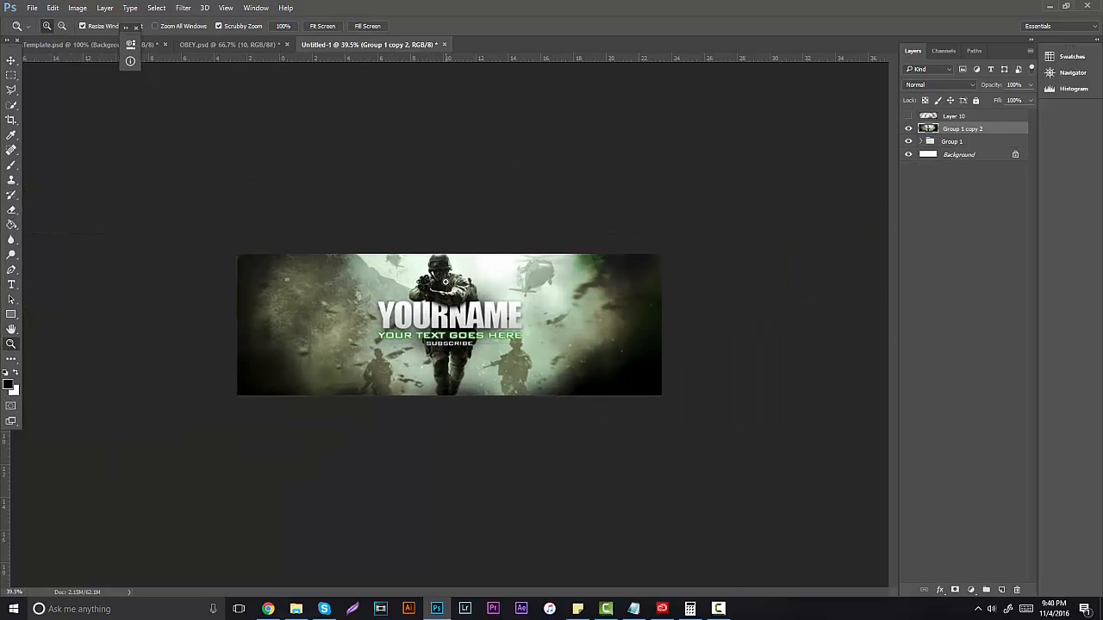
click(568, 211)
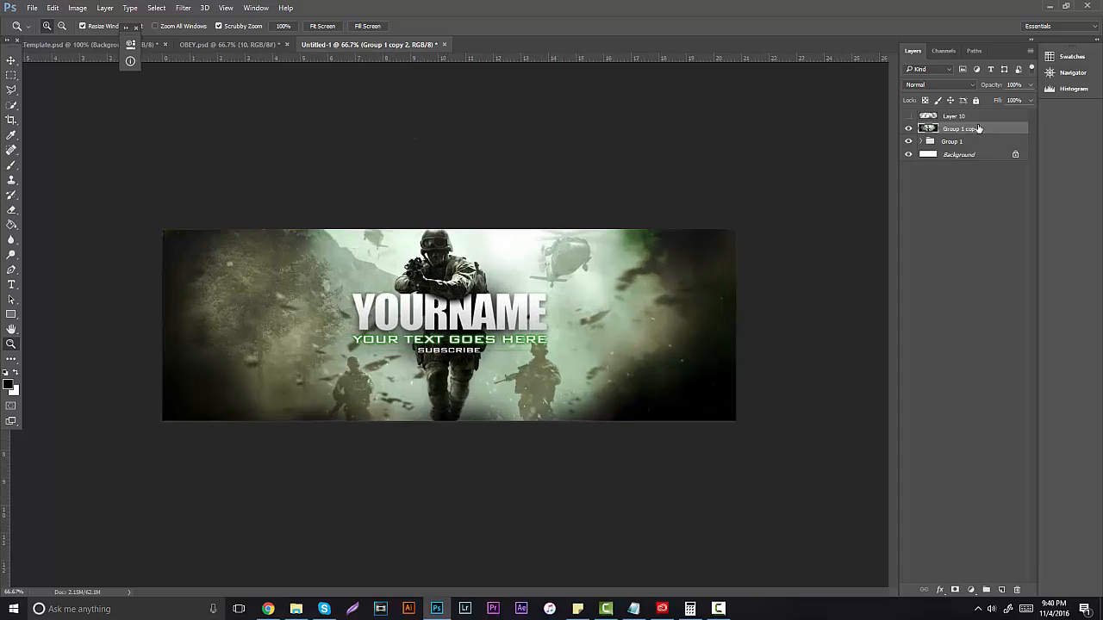
key(ctrl+j)
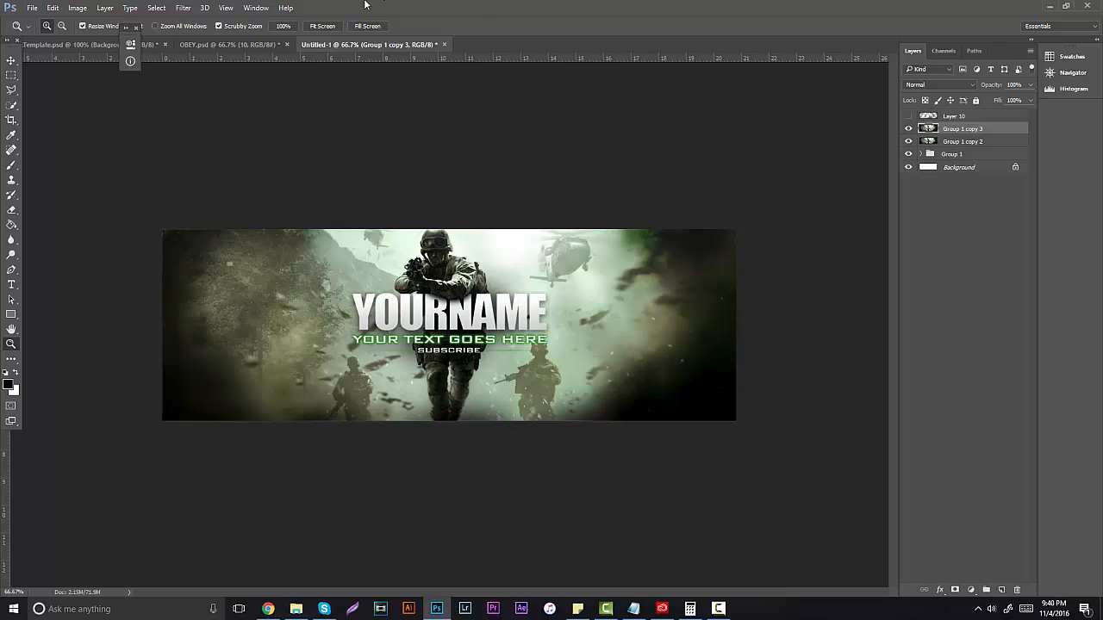
Step: Preview the Ripple distort filter on the duplicated header layer at an amount of 100% and medium size
click(182, 8)
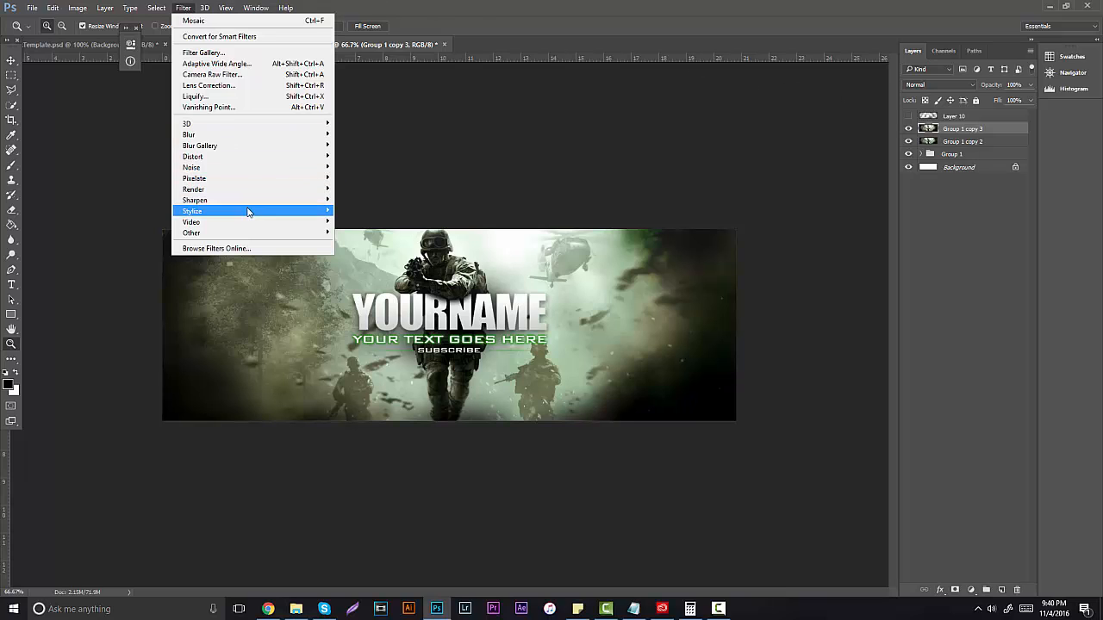
mouse_move(270, 135)
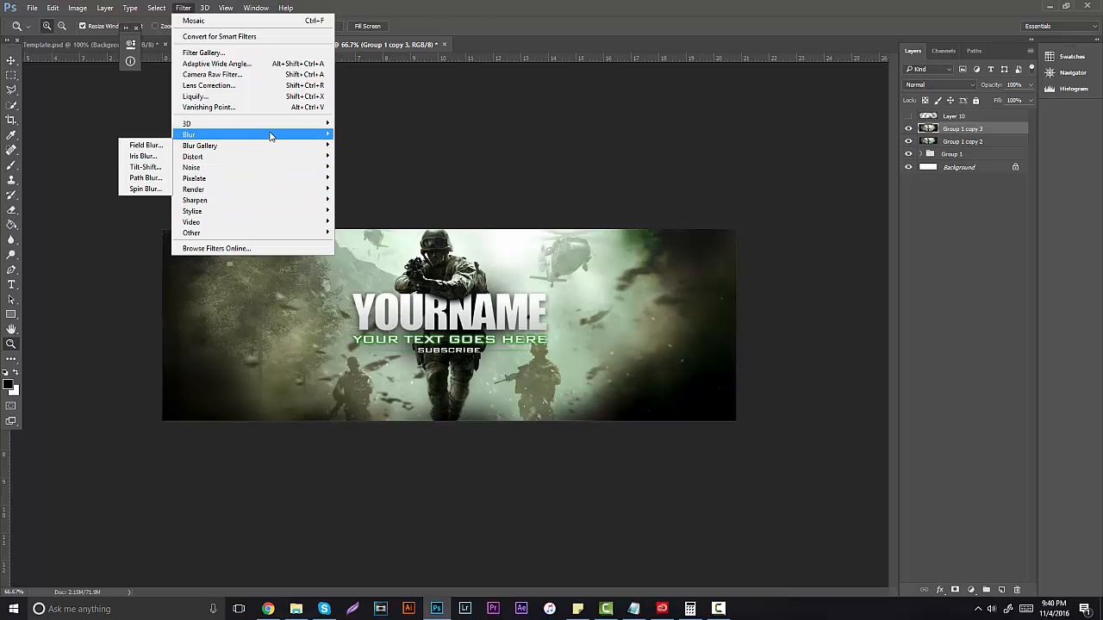
mouse_move(261, 157)
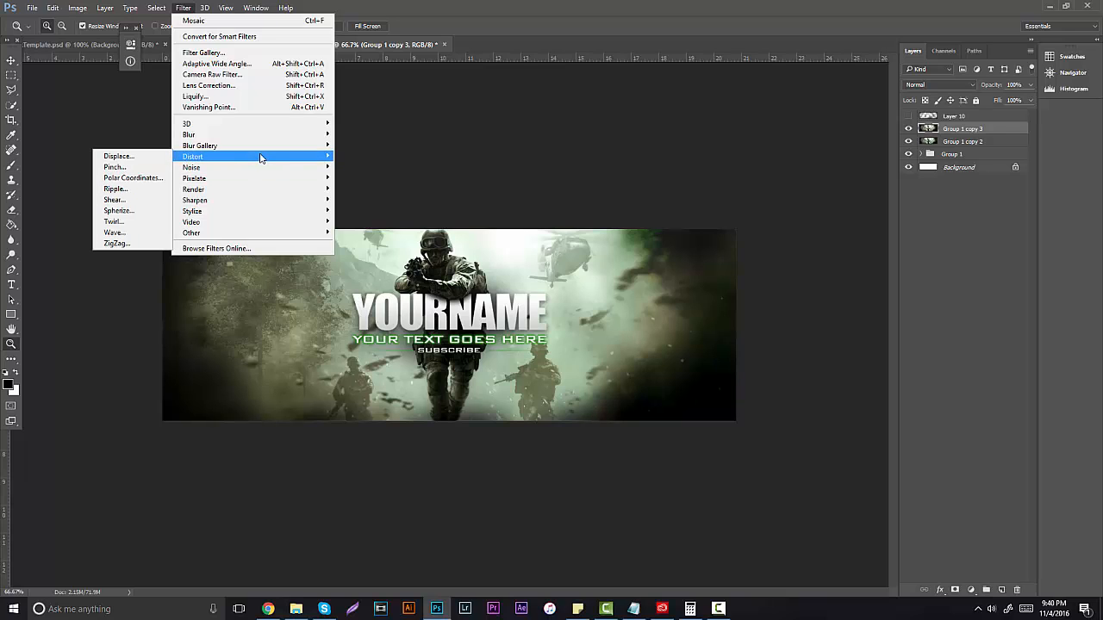
click(142, 191)
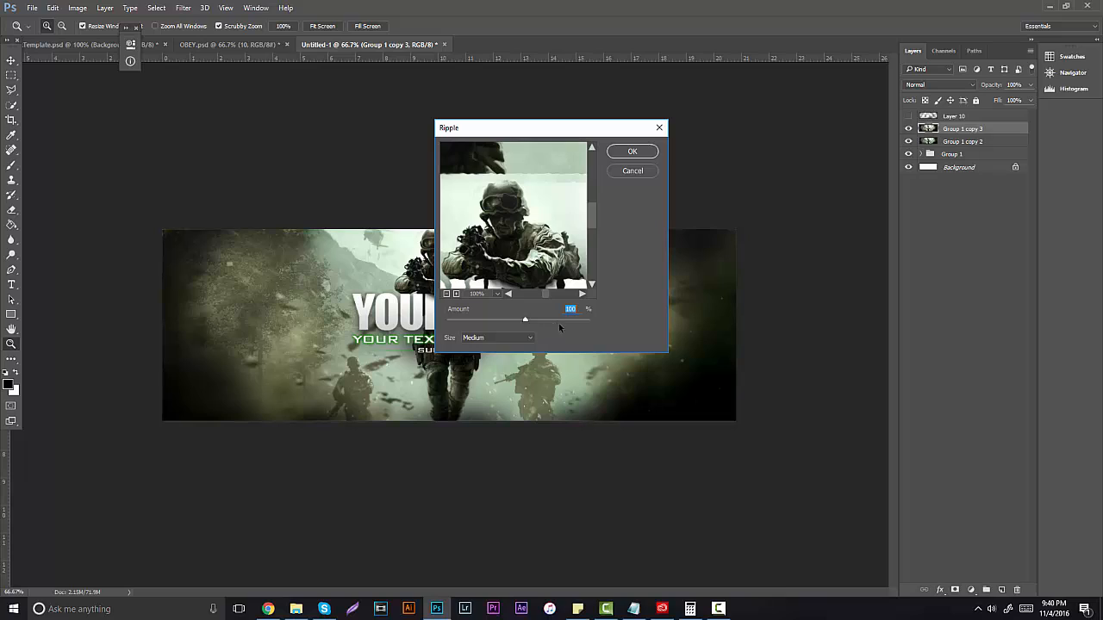
click(632, 152)
click(617, 172)
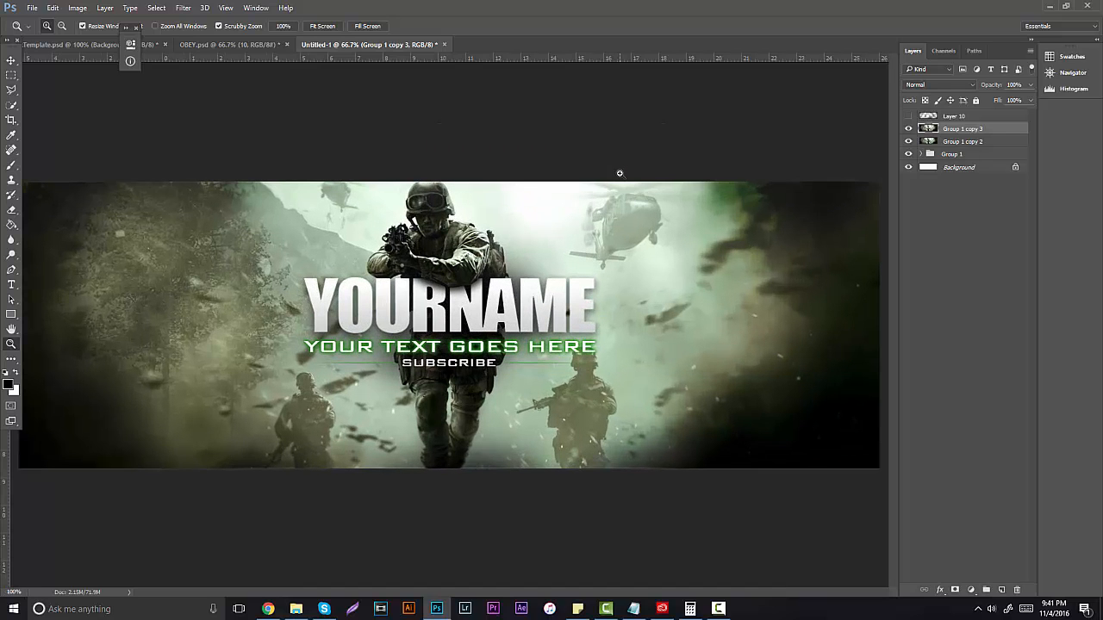
alt+click(631, 220)
click(630, 216)
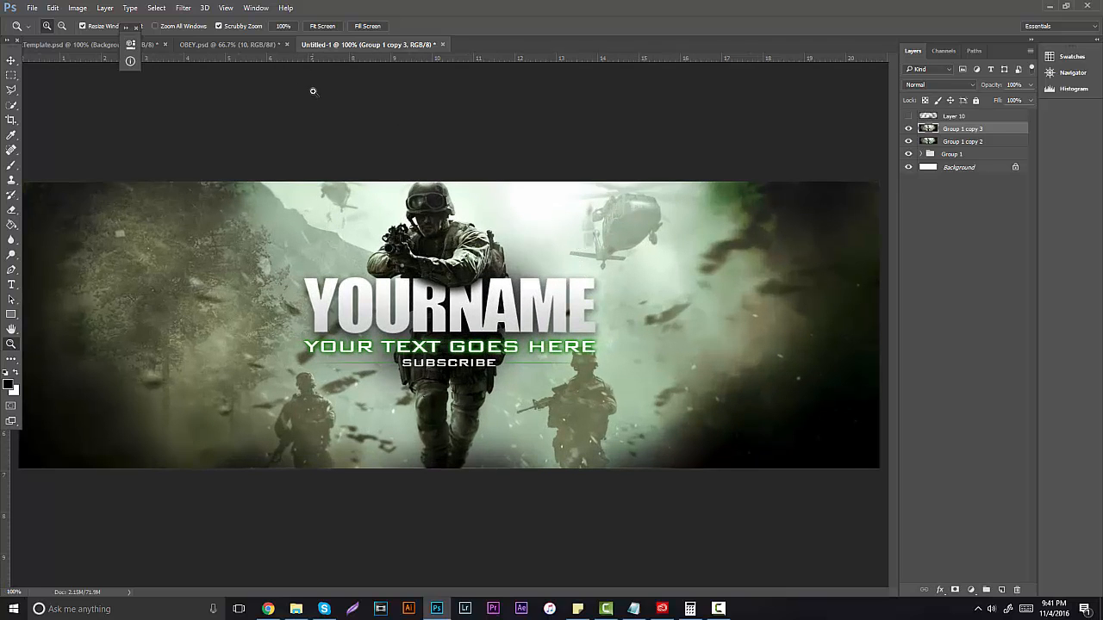
Step: In the OBEY.psd resource pack, hide particle layer 10 and the Sparks / Particles group
click(226, 45)
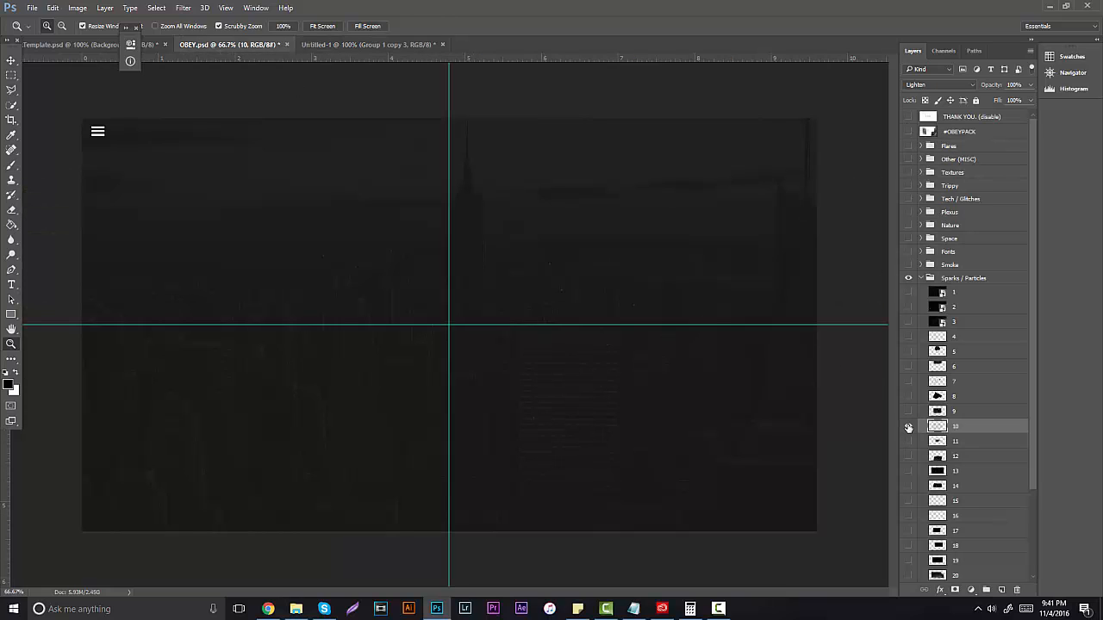
click(908, 425)
click(908, 321)
click(908, 321)
click(909, 277)
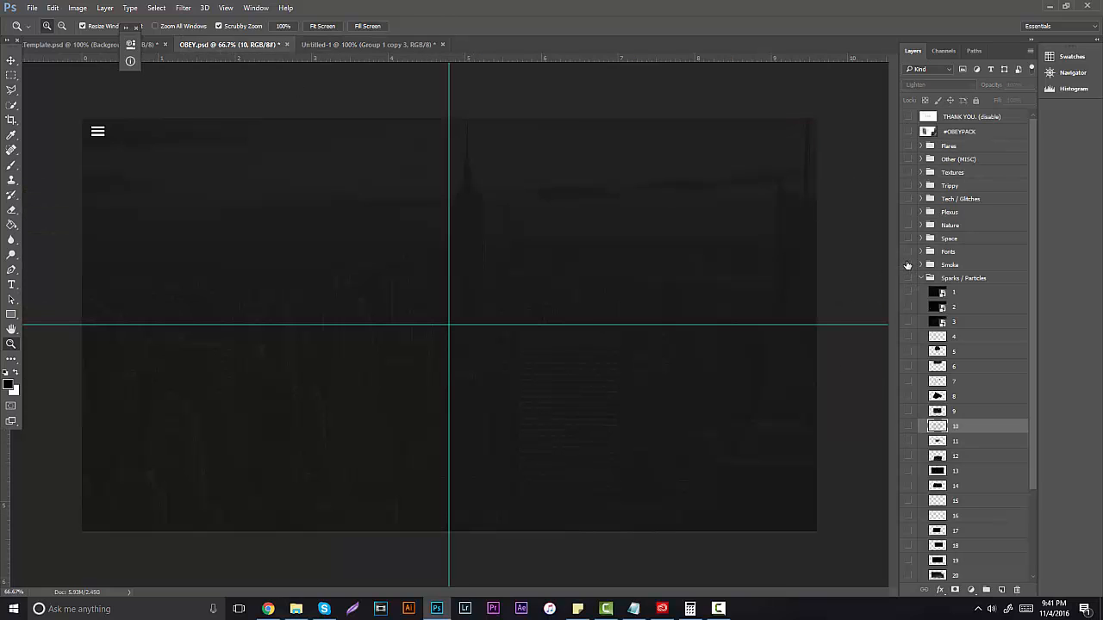
Step: Show and expand the Smoke group in OBEY.psd, and preview smoke textures 3 and 8
click(909, 264)
click(920, 265)
click(908, 308)
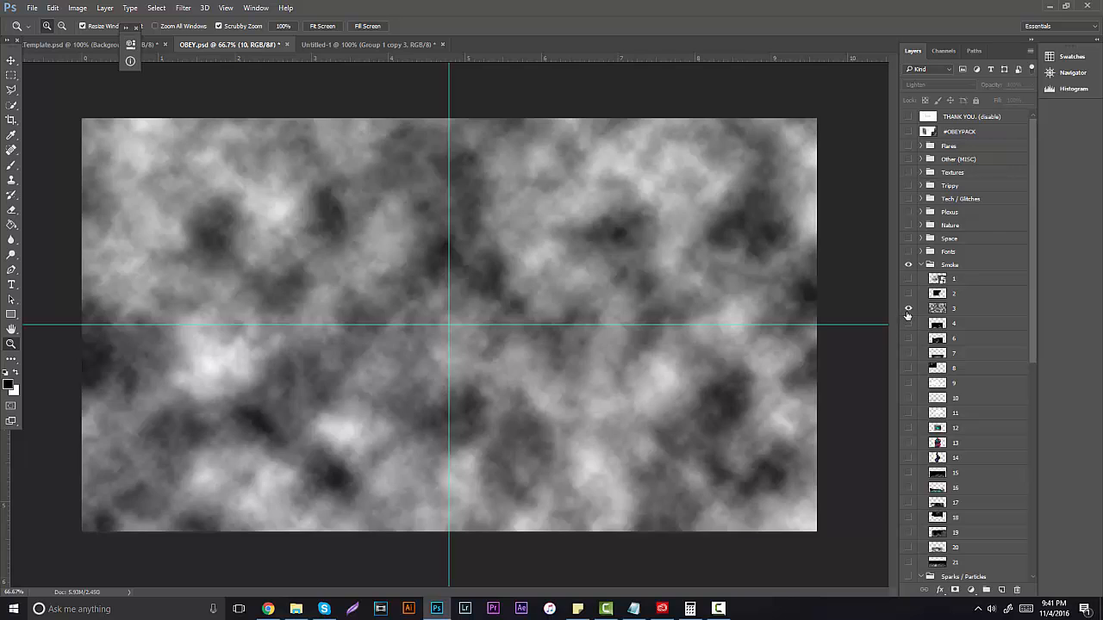
click(908, 309)
click(903, 361)
click(907, 371)
click(907, 369)
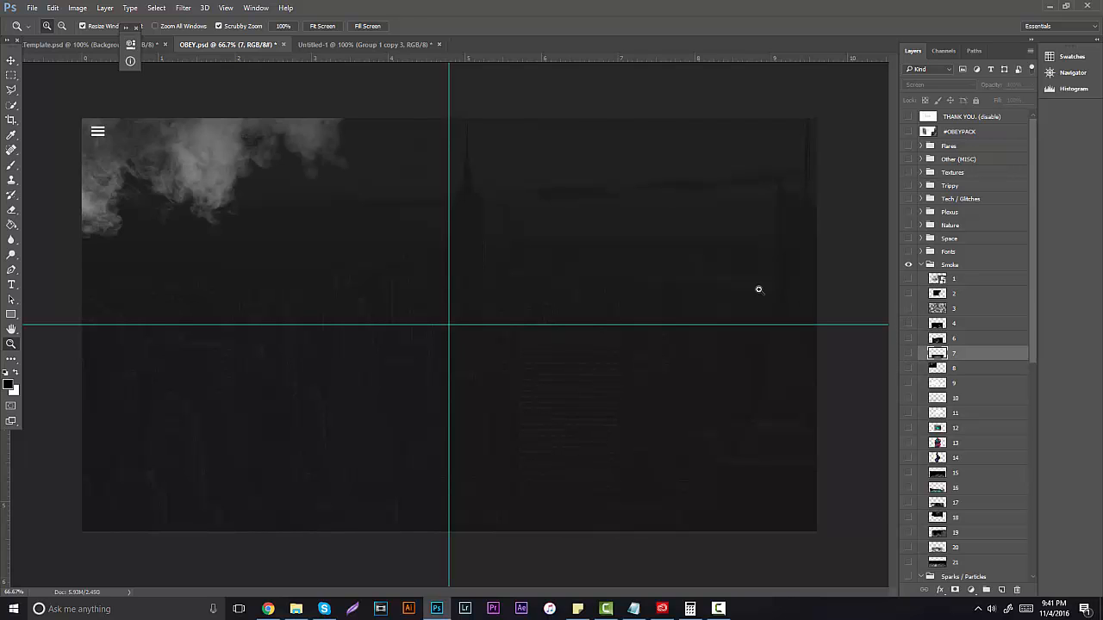
Step: Switch to the finished header template document to examine it as a reference
click(42, 44)
drag(492, 311, 562, 289)
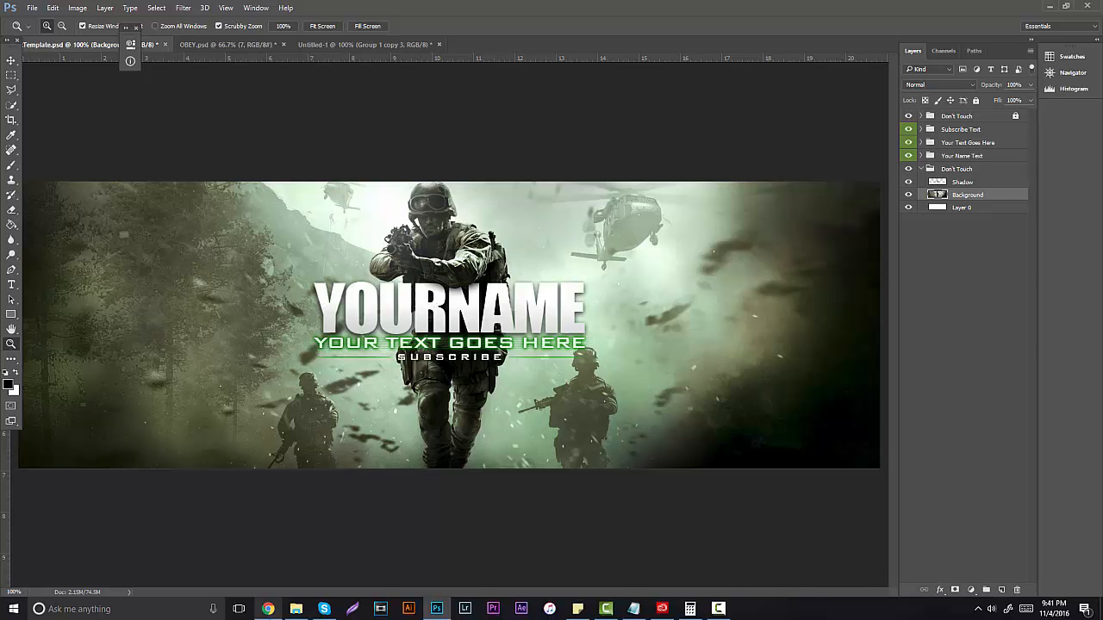
Step: Review the Modern Warfare Remastered header template's Sellfy product page in Chrome and return to Photoshop
click(264, 609)
click(140, 9)
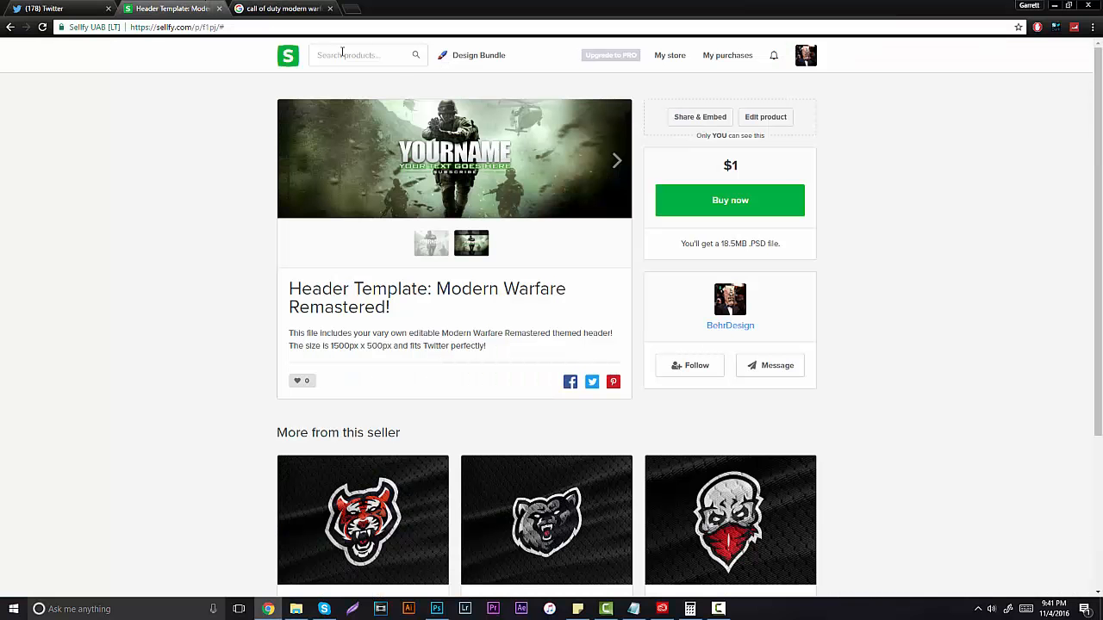
drag(745, 167, 714, 169)
click(714, 170)
scroll(457, 215, down, 2)
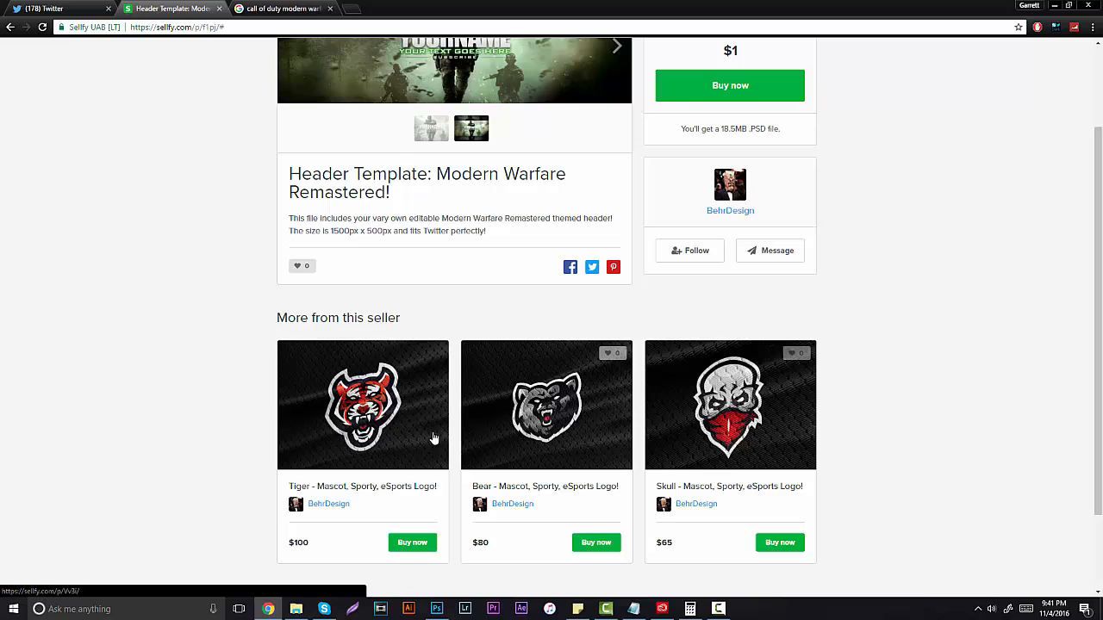
scroll(903, 320, up, 2)
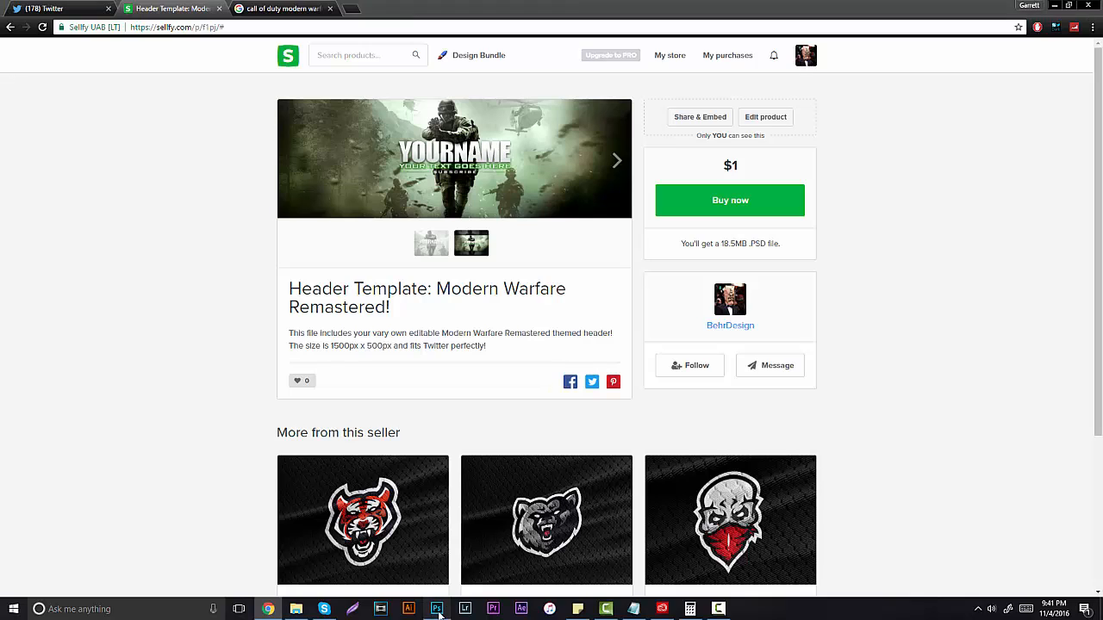
click(437, 608)
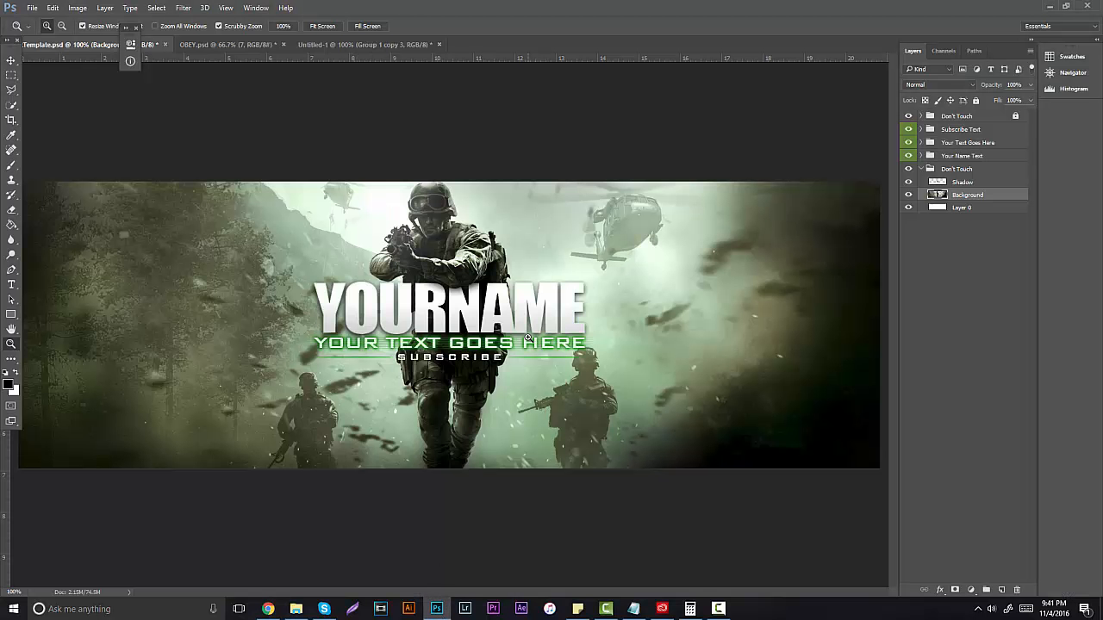